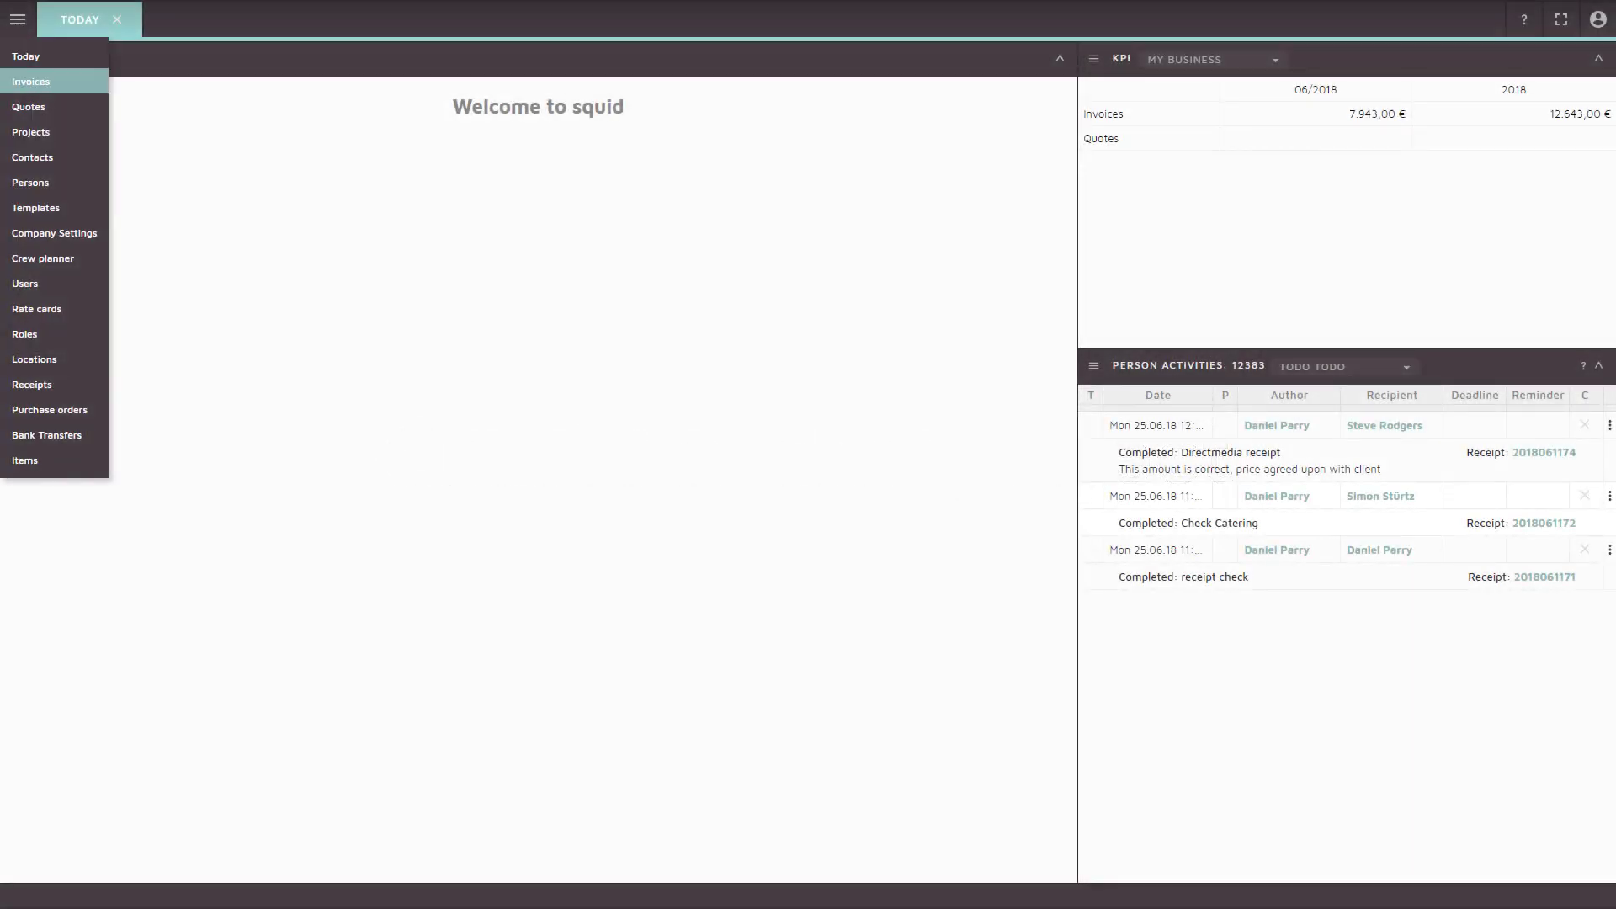
# Show the Projects list with the current project's details and open its options menu
pyautogui.click(30, 132)
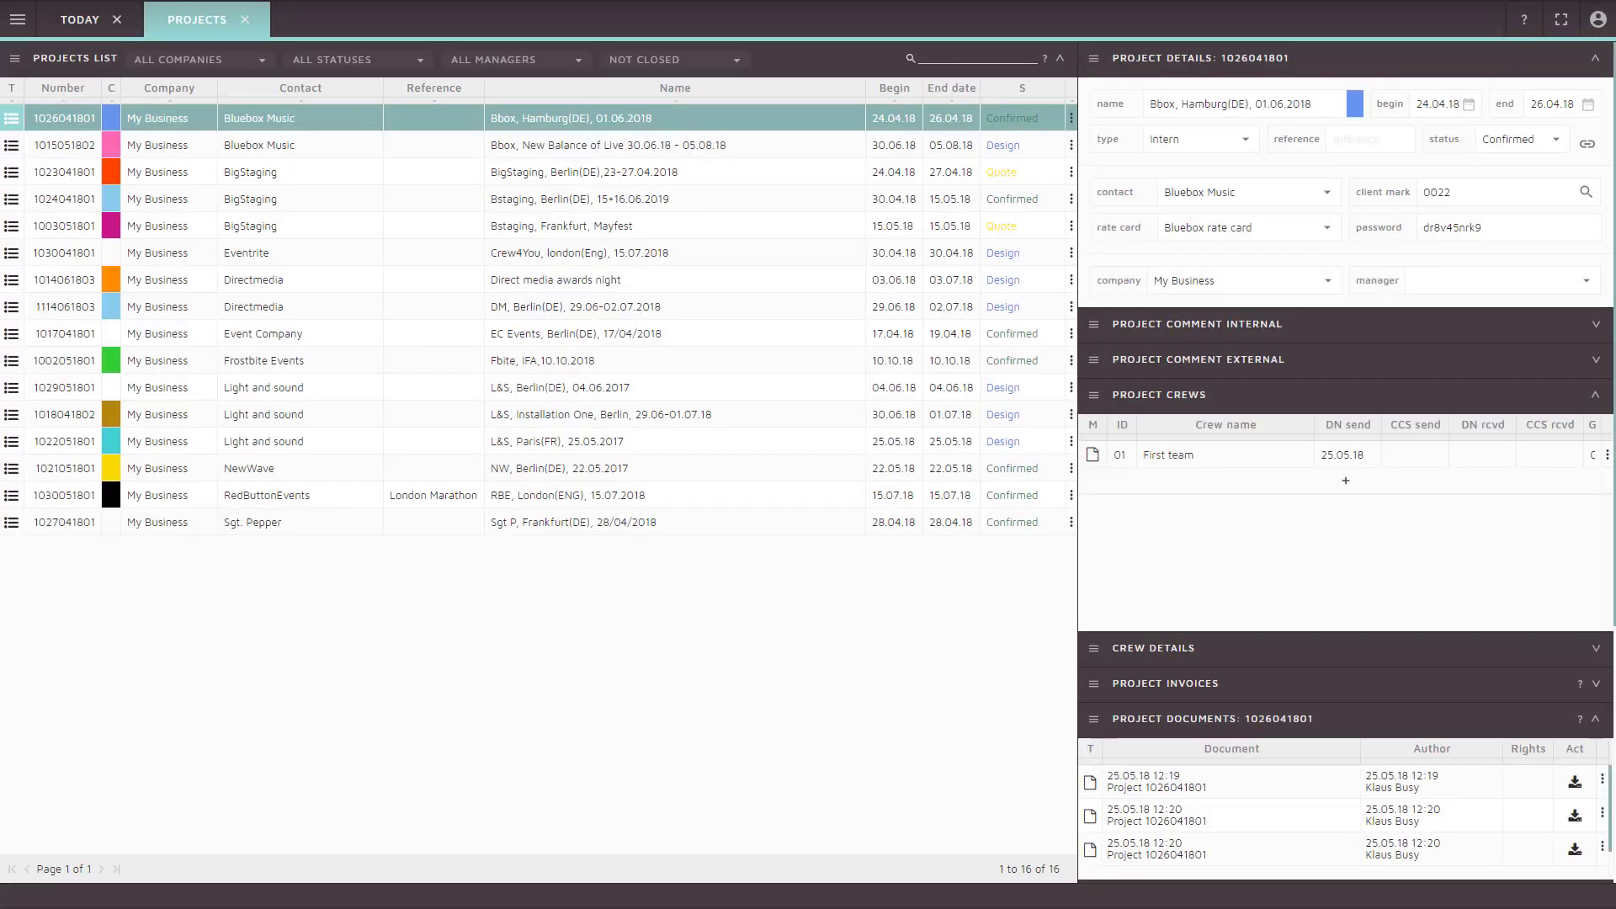
pyautogui.click(14, 59)
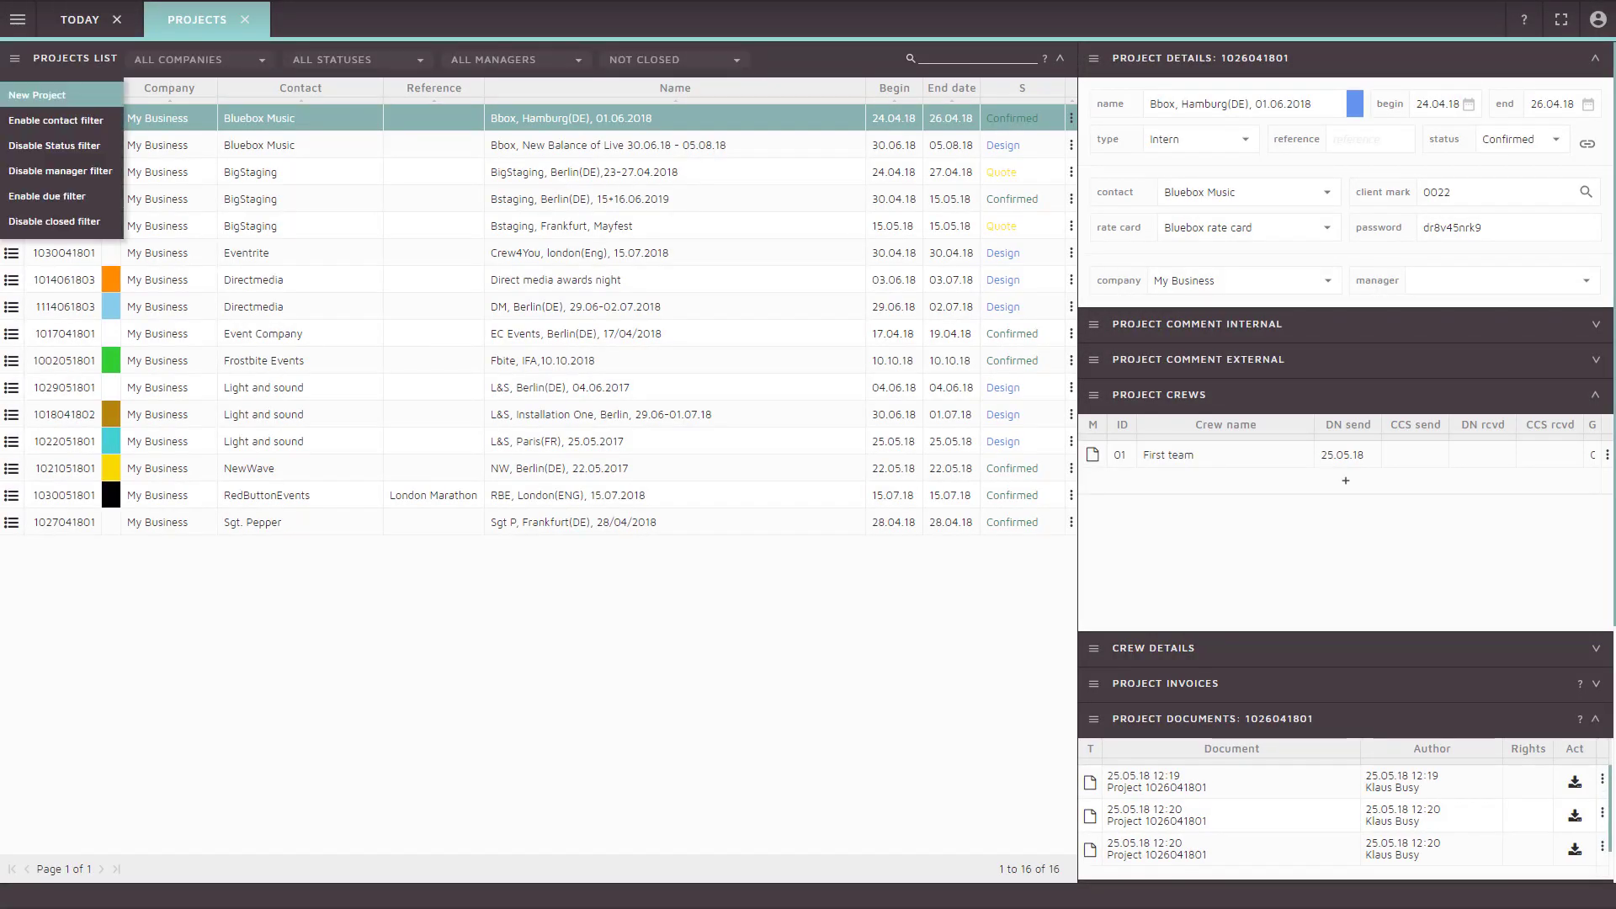
# Start a new project for contact Full House Media with the suggested client mark
pyautogui.click(43, 96)
pyautogui.write('Full')
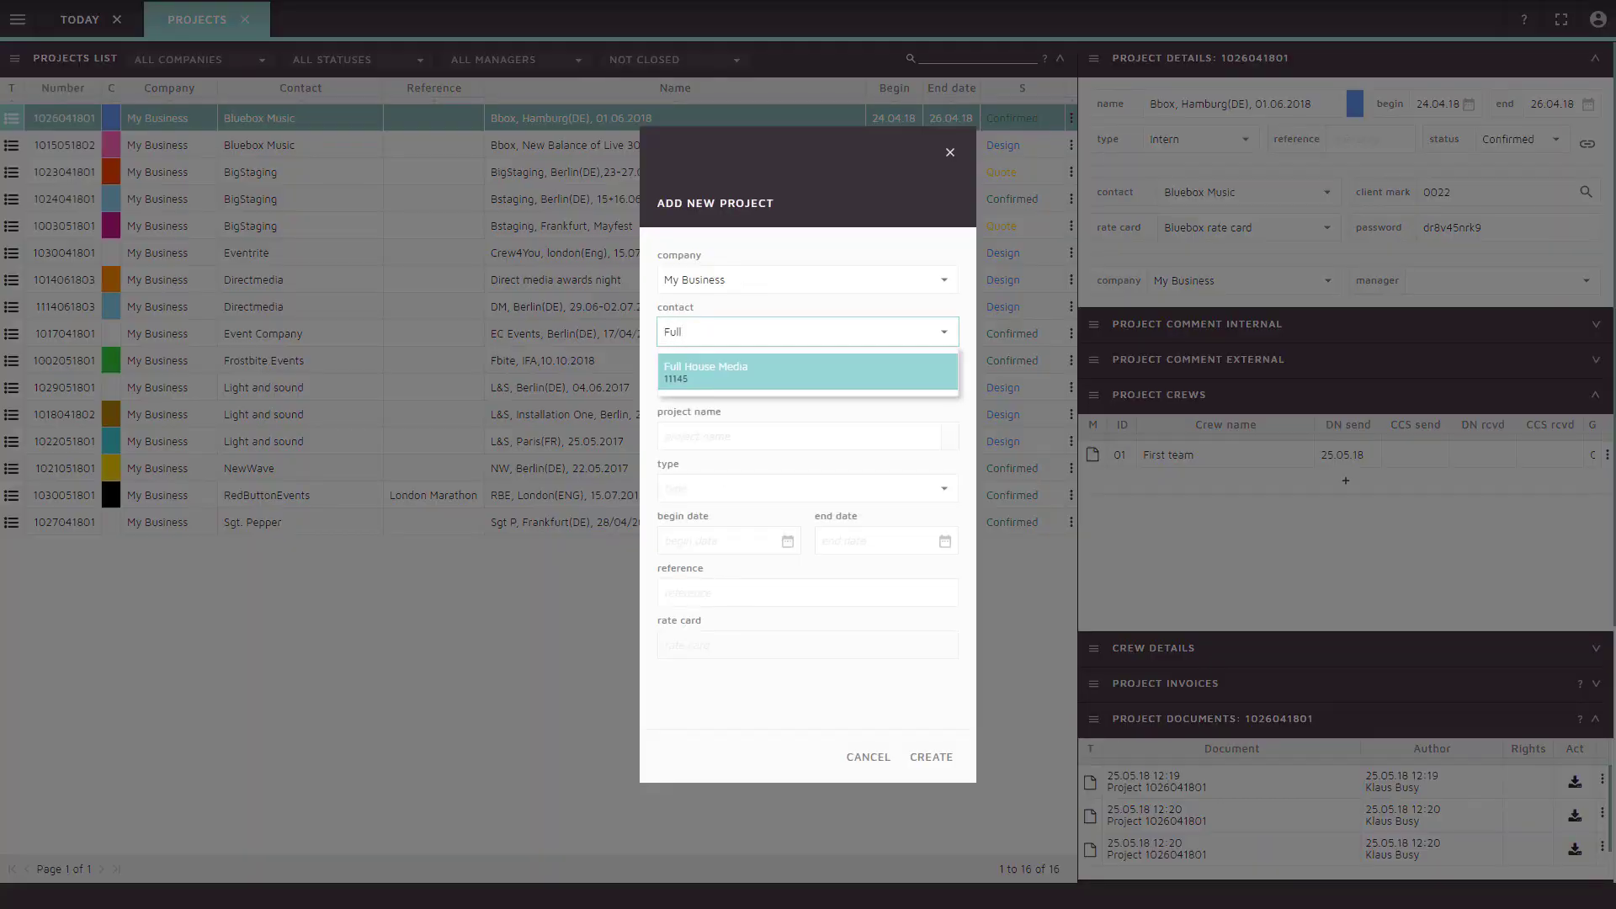
pyautogui.press('Return')
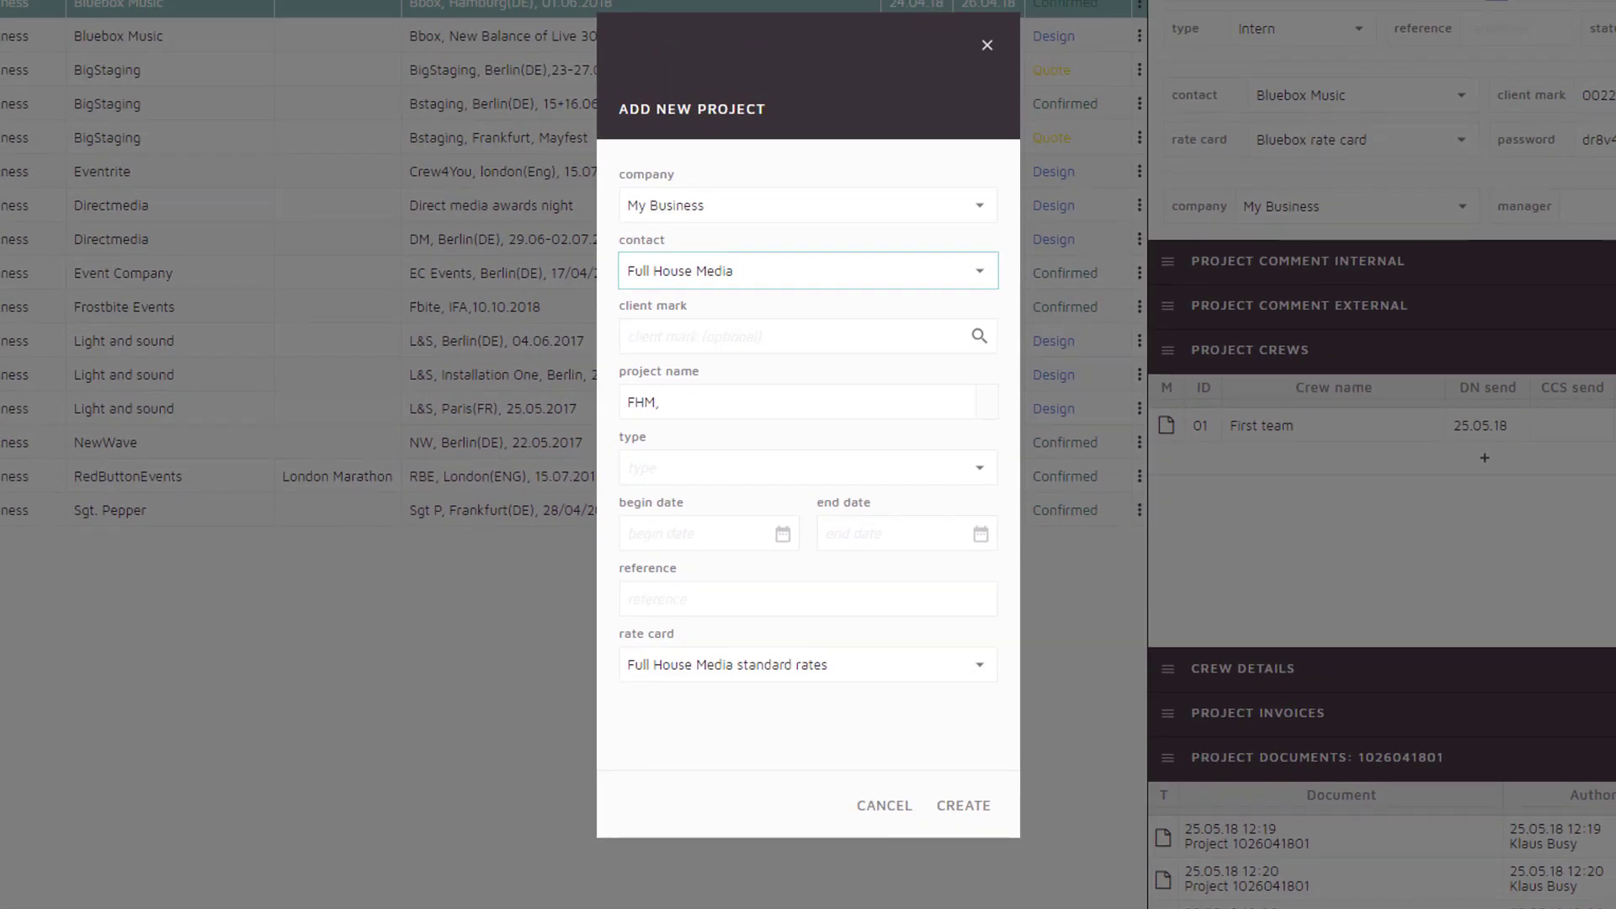
pyautogui.click(791, 305)
pyautogui.write('P')
pyautogui.press('Down')
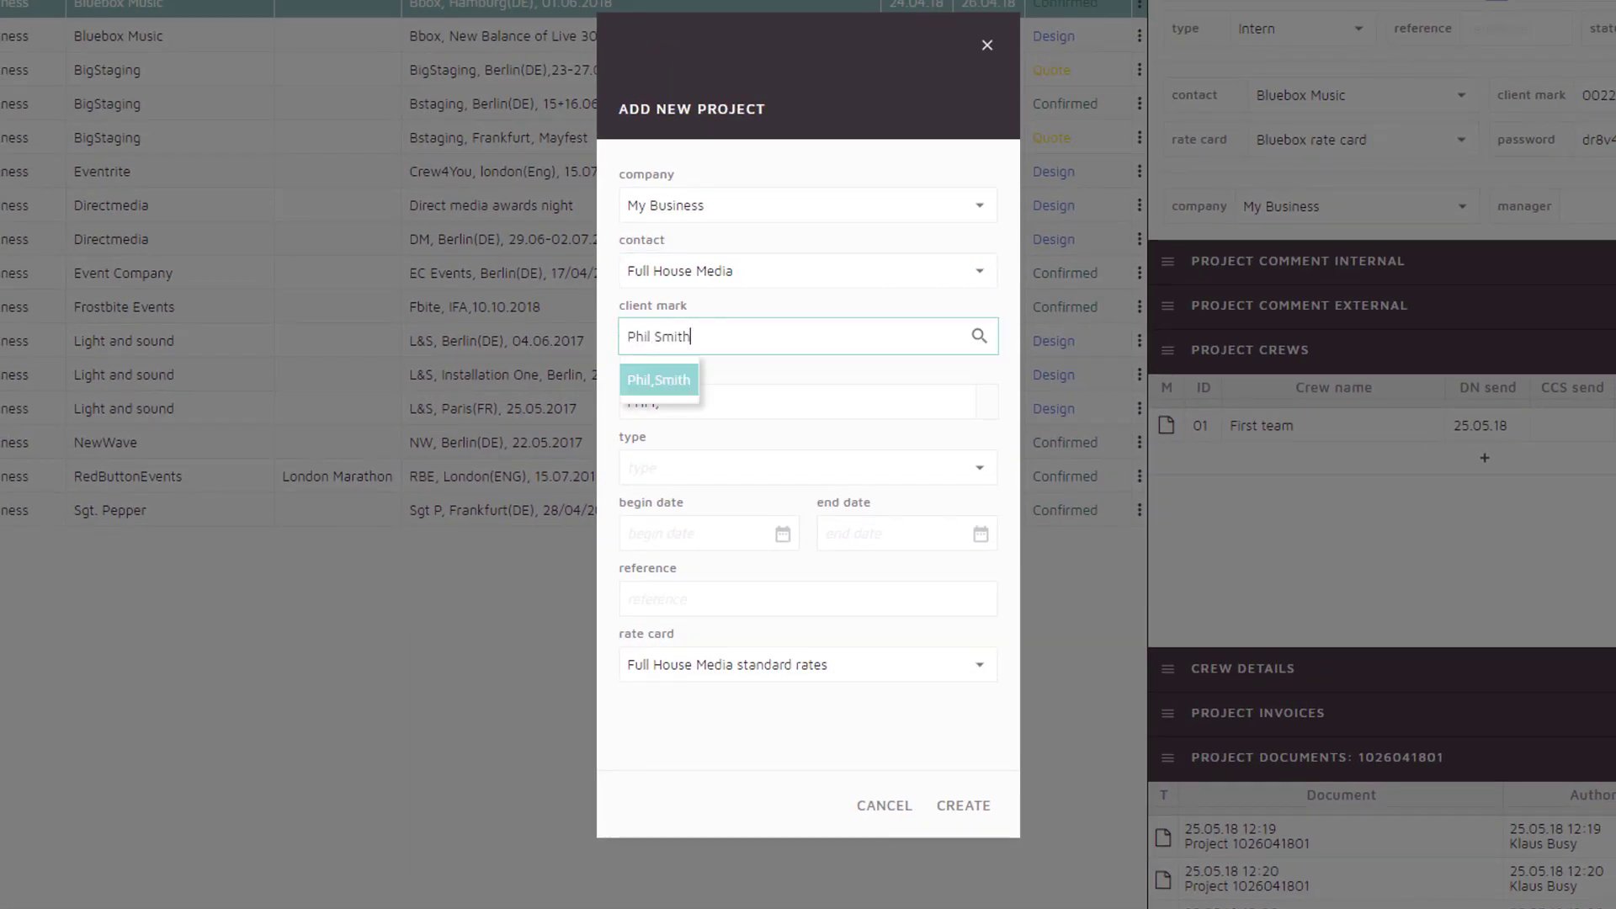
pyautogui.press('Return')
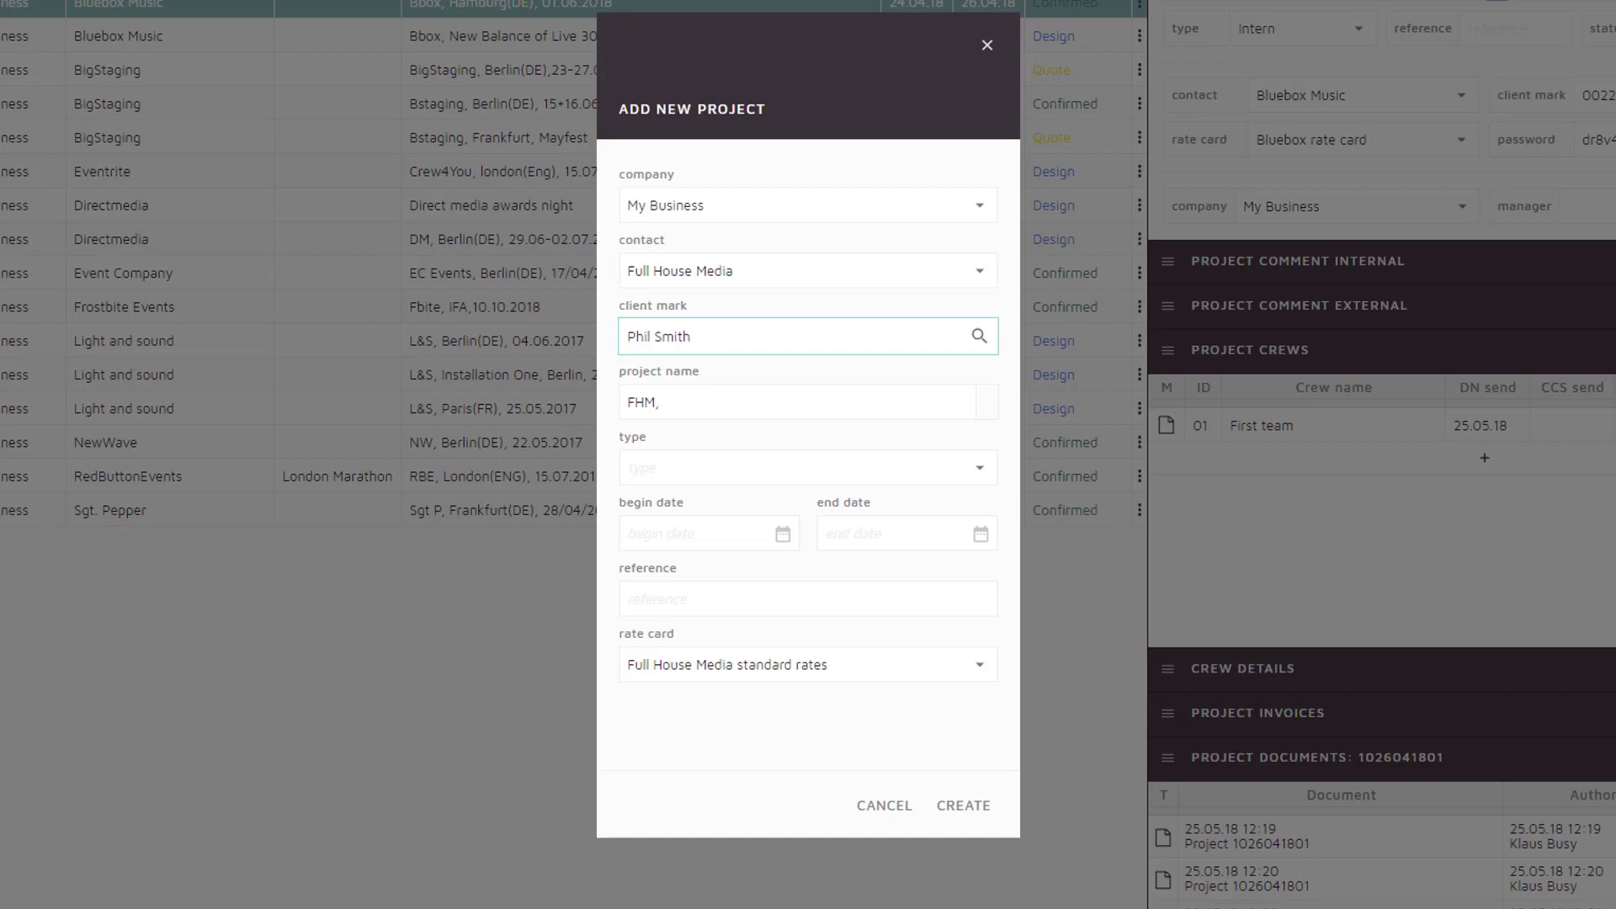
# Complete the project name with 'Awards show, Berlin(DE), 10+12.07.2018'
pyautogui.press('Tab')
pyautogui.write('Aw')
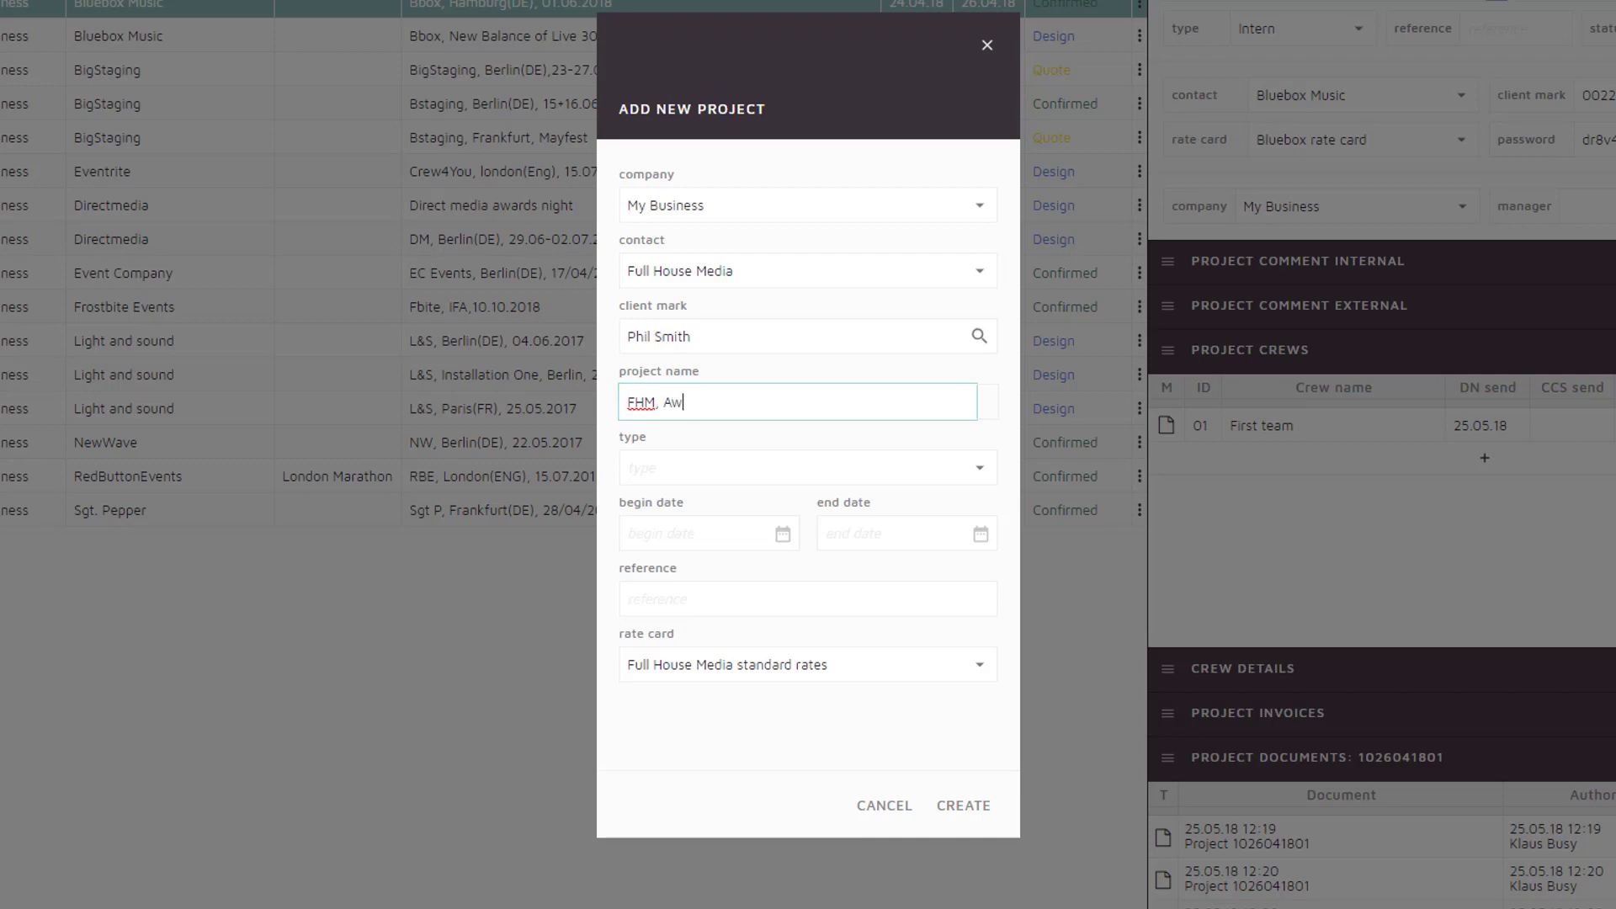
pyautogui.write('ards show, Berlin(DE), 10+12')
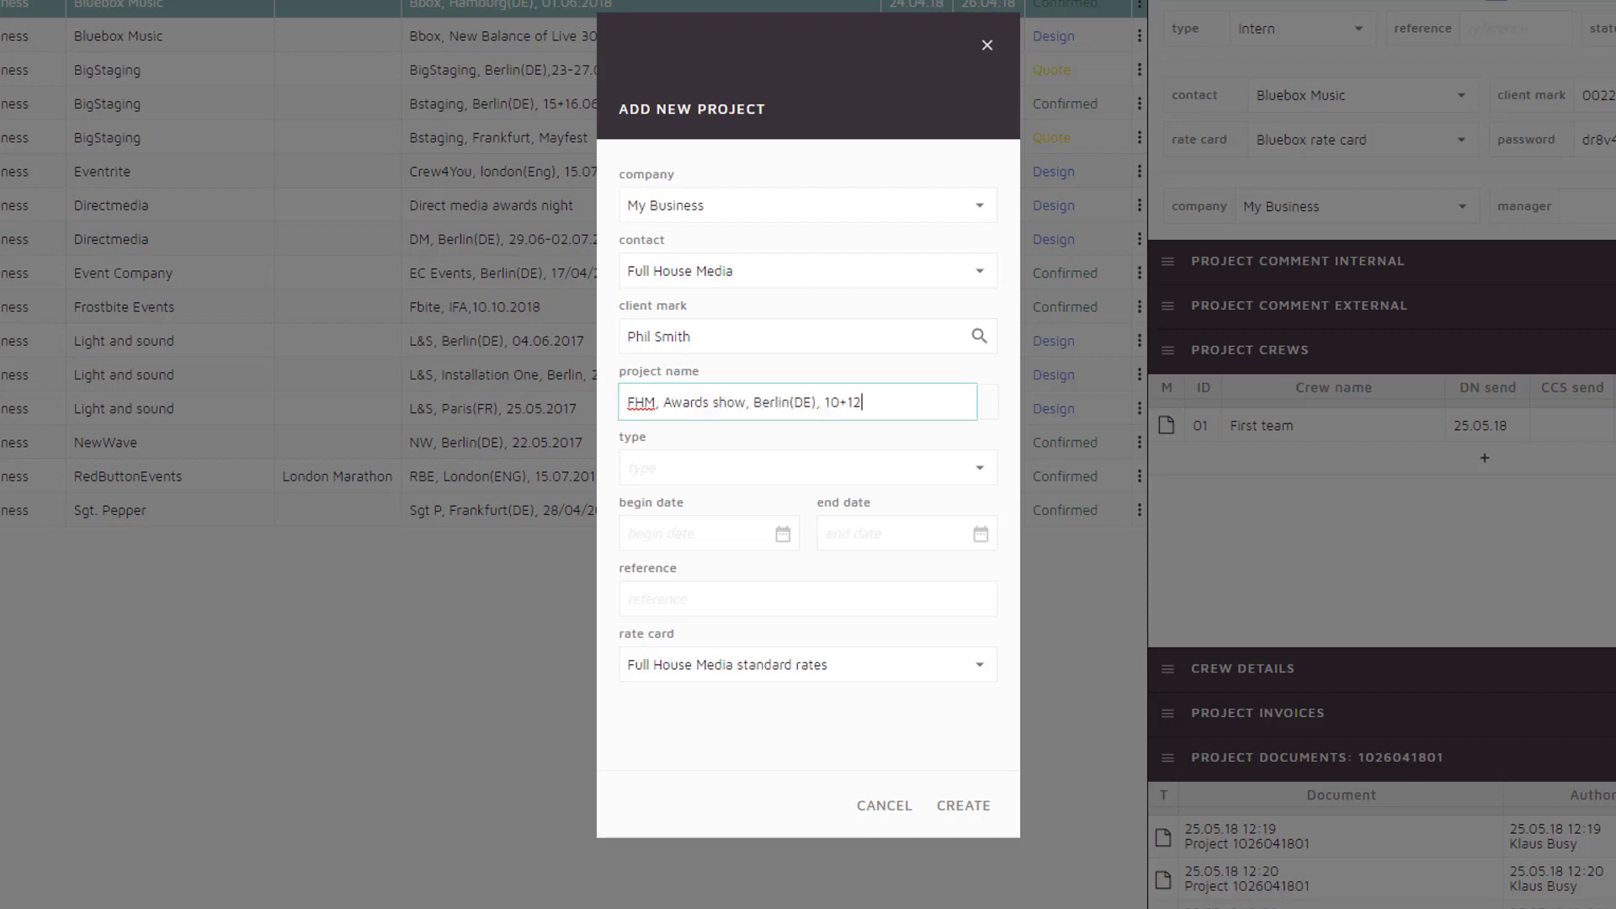
pyautogui.write('.07.2018')
pyautogui.press('Tab')
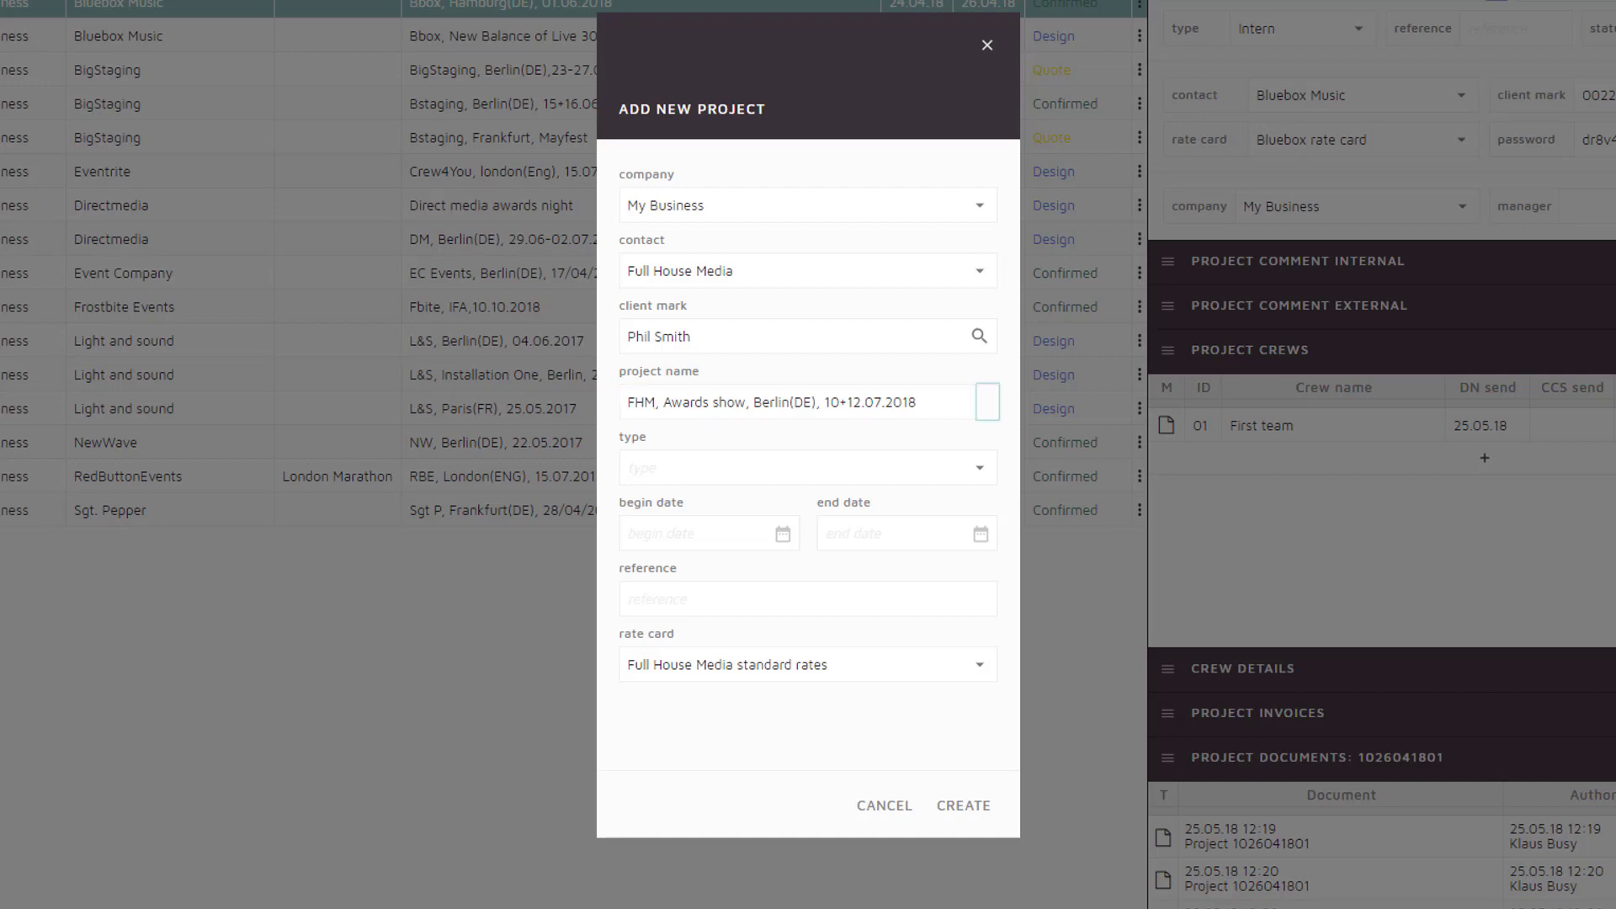
# Give the project a blue colour and the project type Crew Service
pyautogui.press('Return')
pyautogui.press('Right')
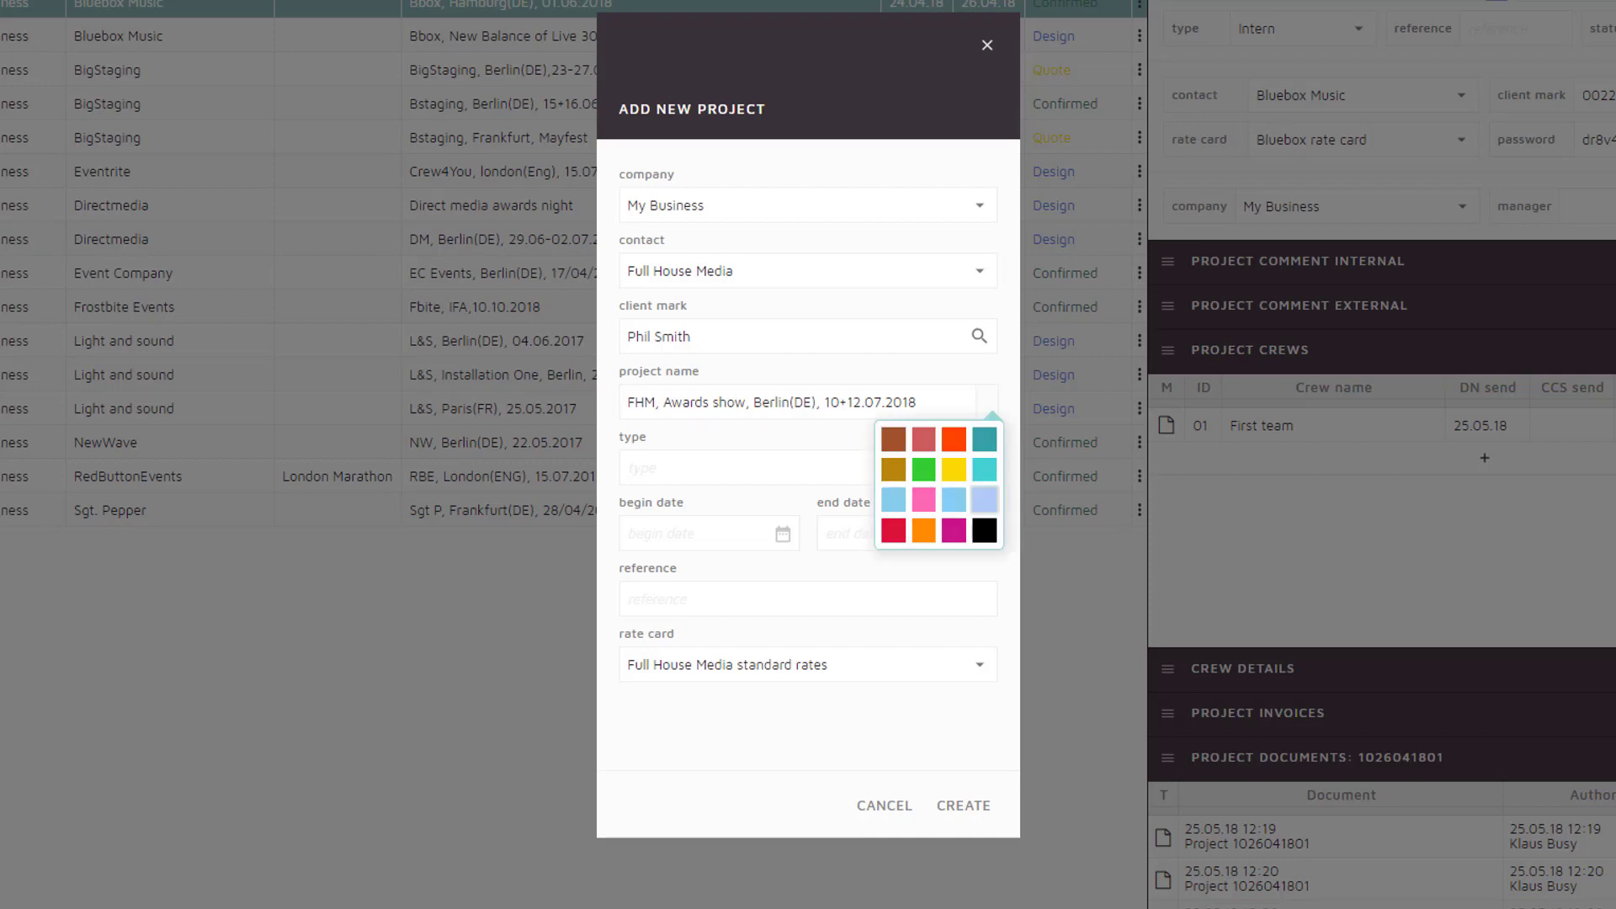
pyautogui.press('Return')
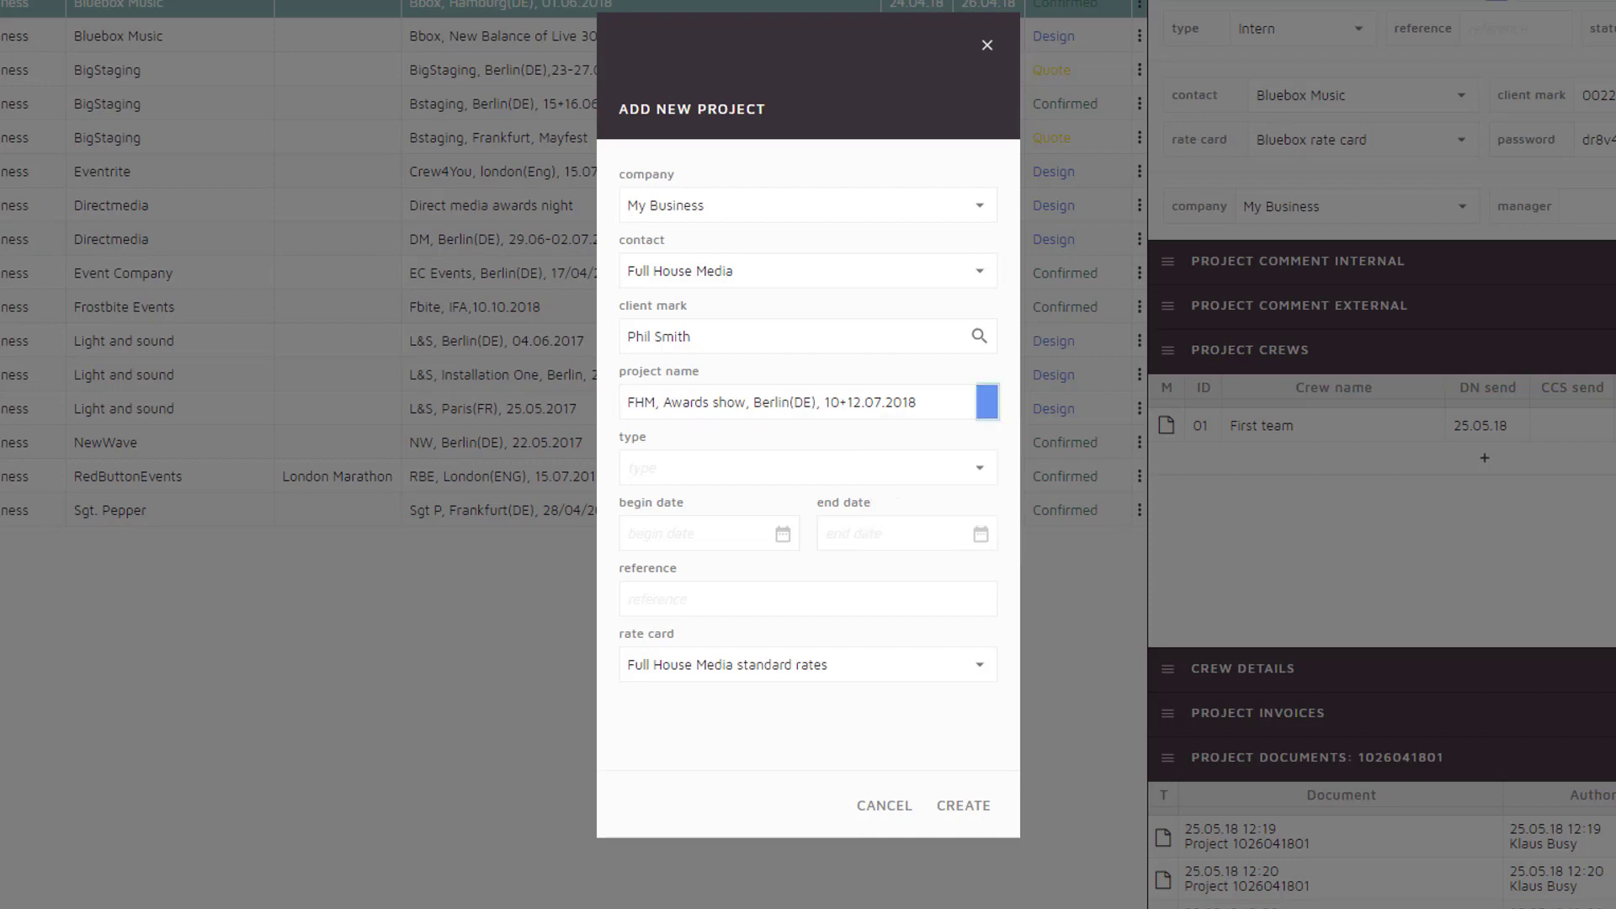
pyautogui.press('Tab')
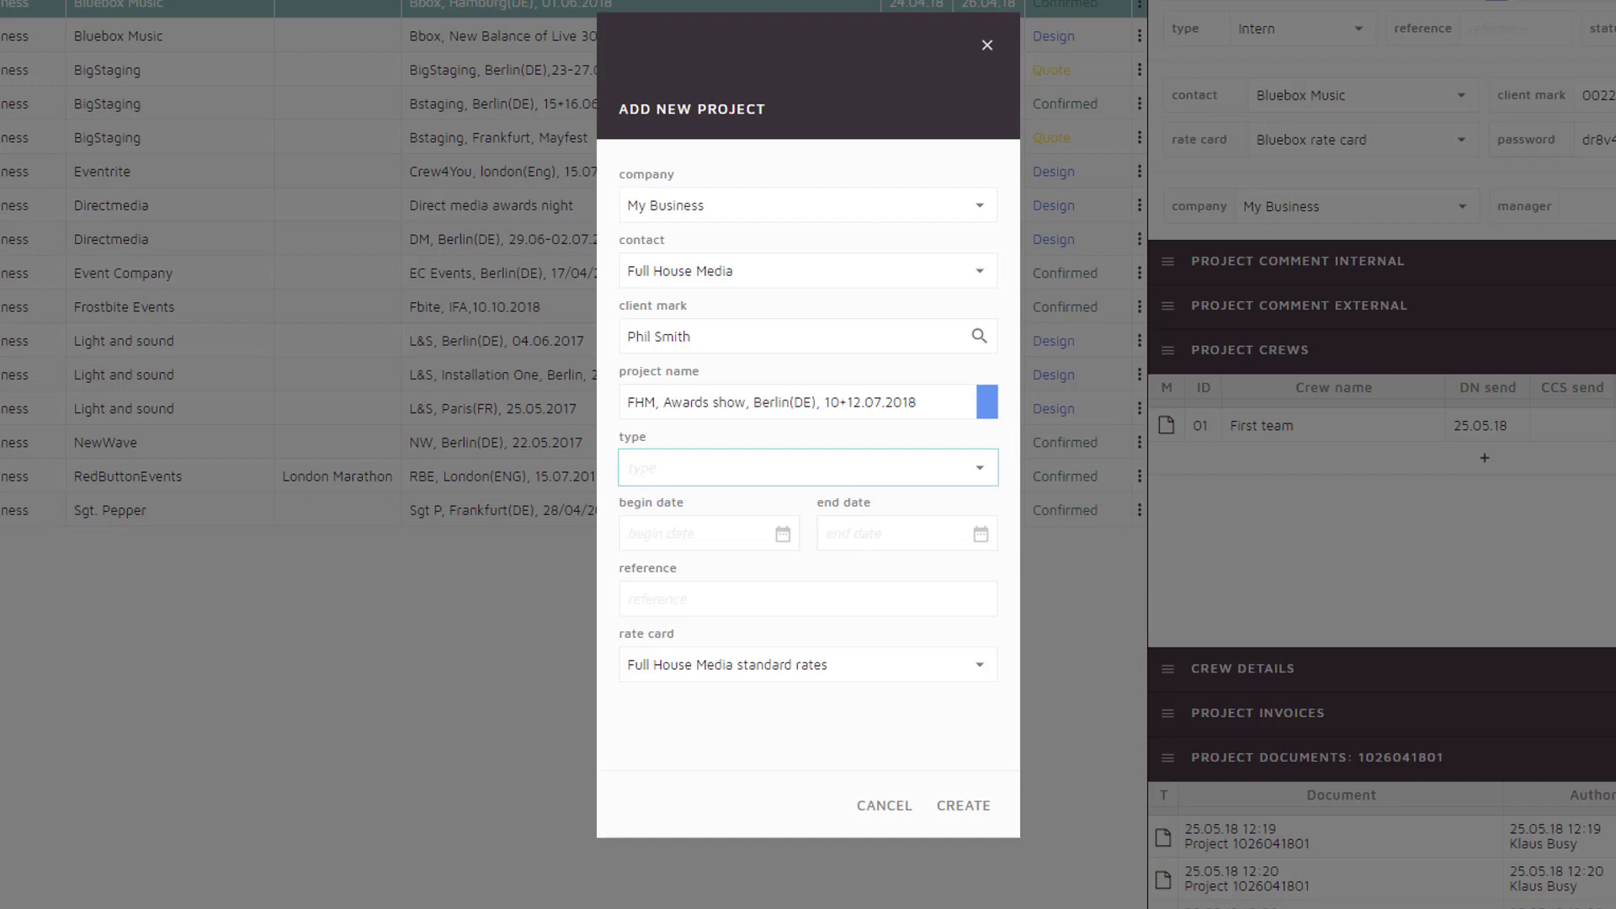
pyautogui.press('Down')
pyautogui.press('Down')
pyautogui.press('Down')
pyautogui.press('Down')
pyautogui.press('Down')
pyautogui.press('Down')
pyautogui.press('Down')
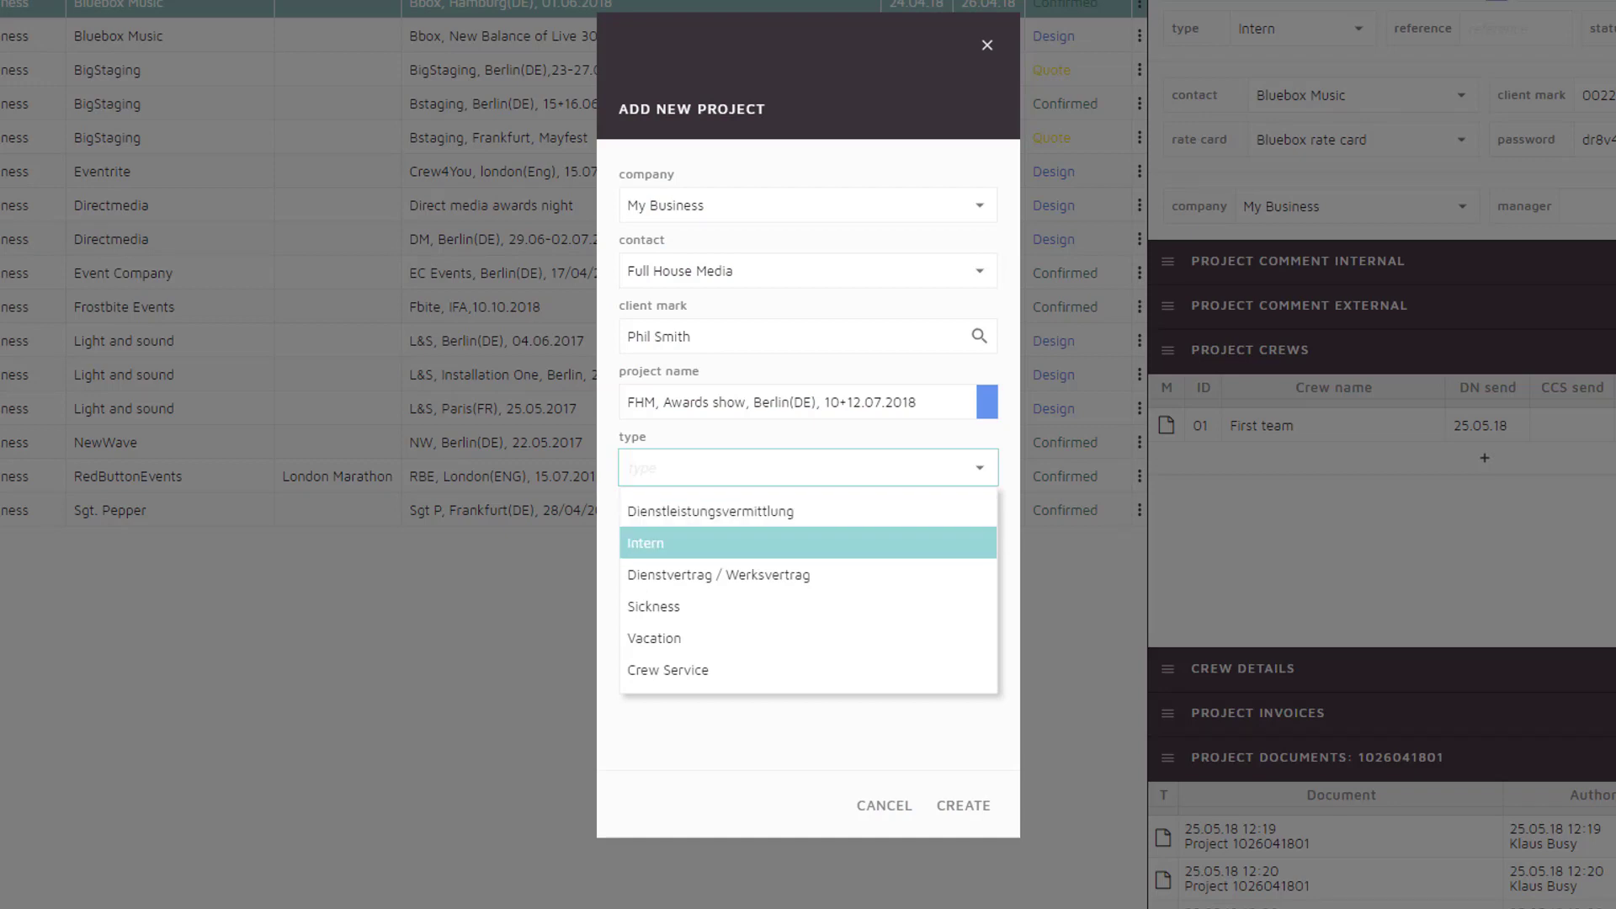
pyautogui.press('Return')
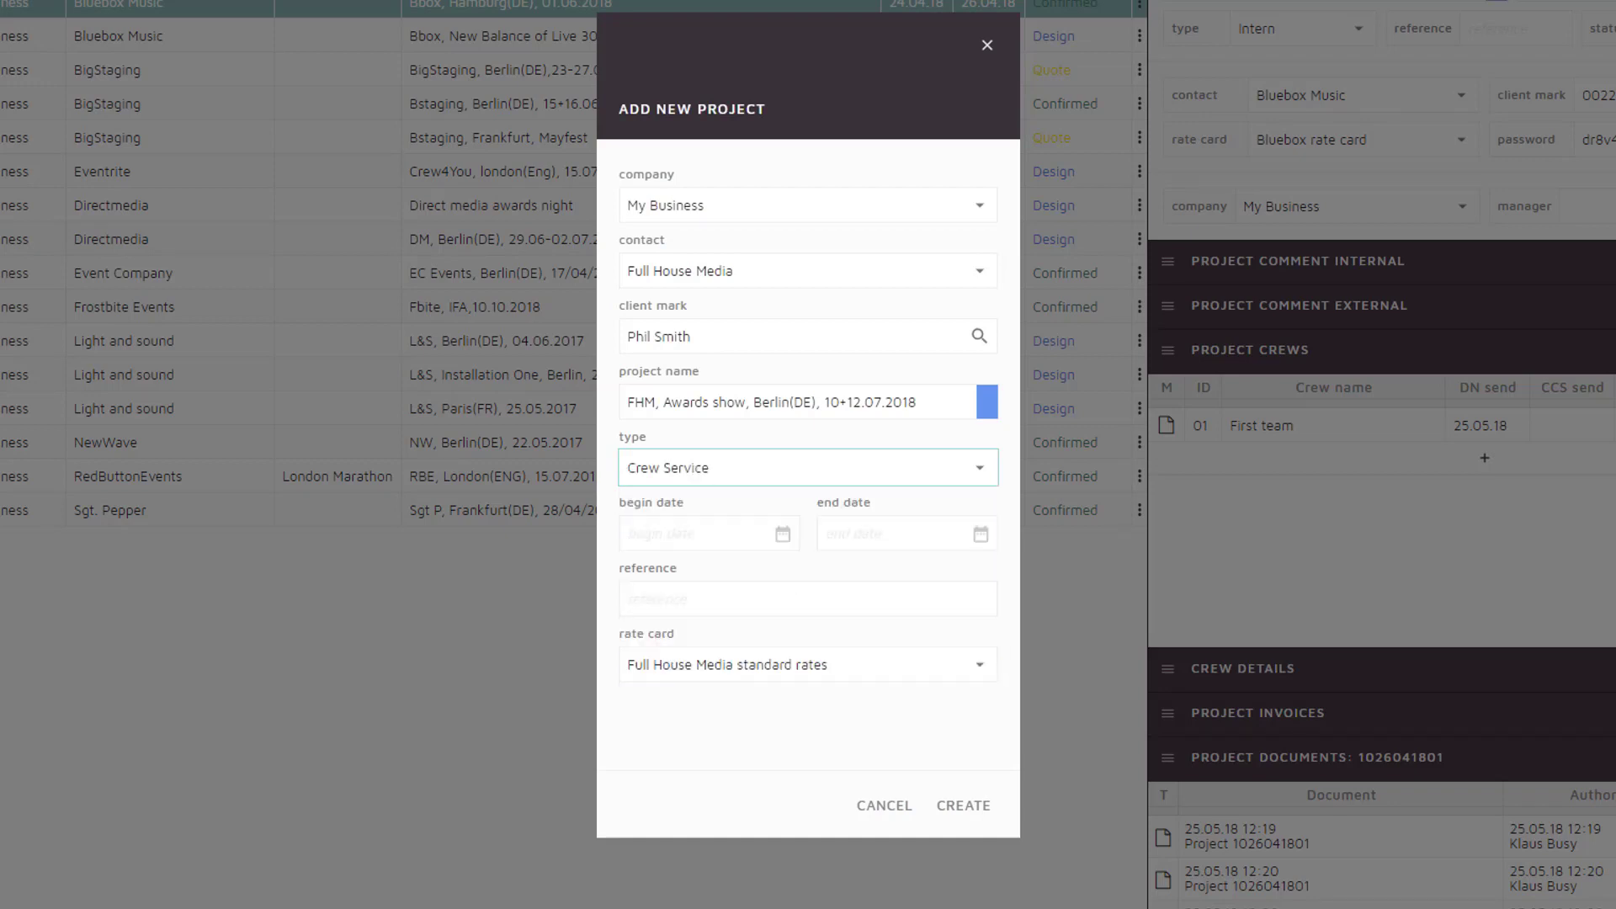
pyautogui.press('Tab')
pyautogui.press('Tab')
# Set the project dates from 10.07.18 to 12.07.18
pyautogui.press('Return')
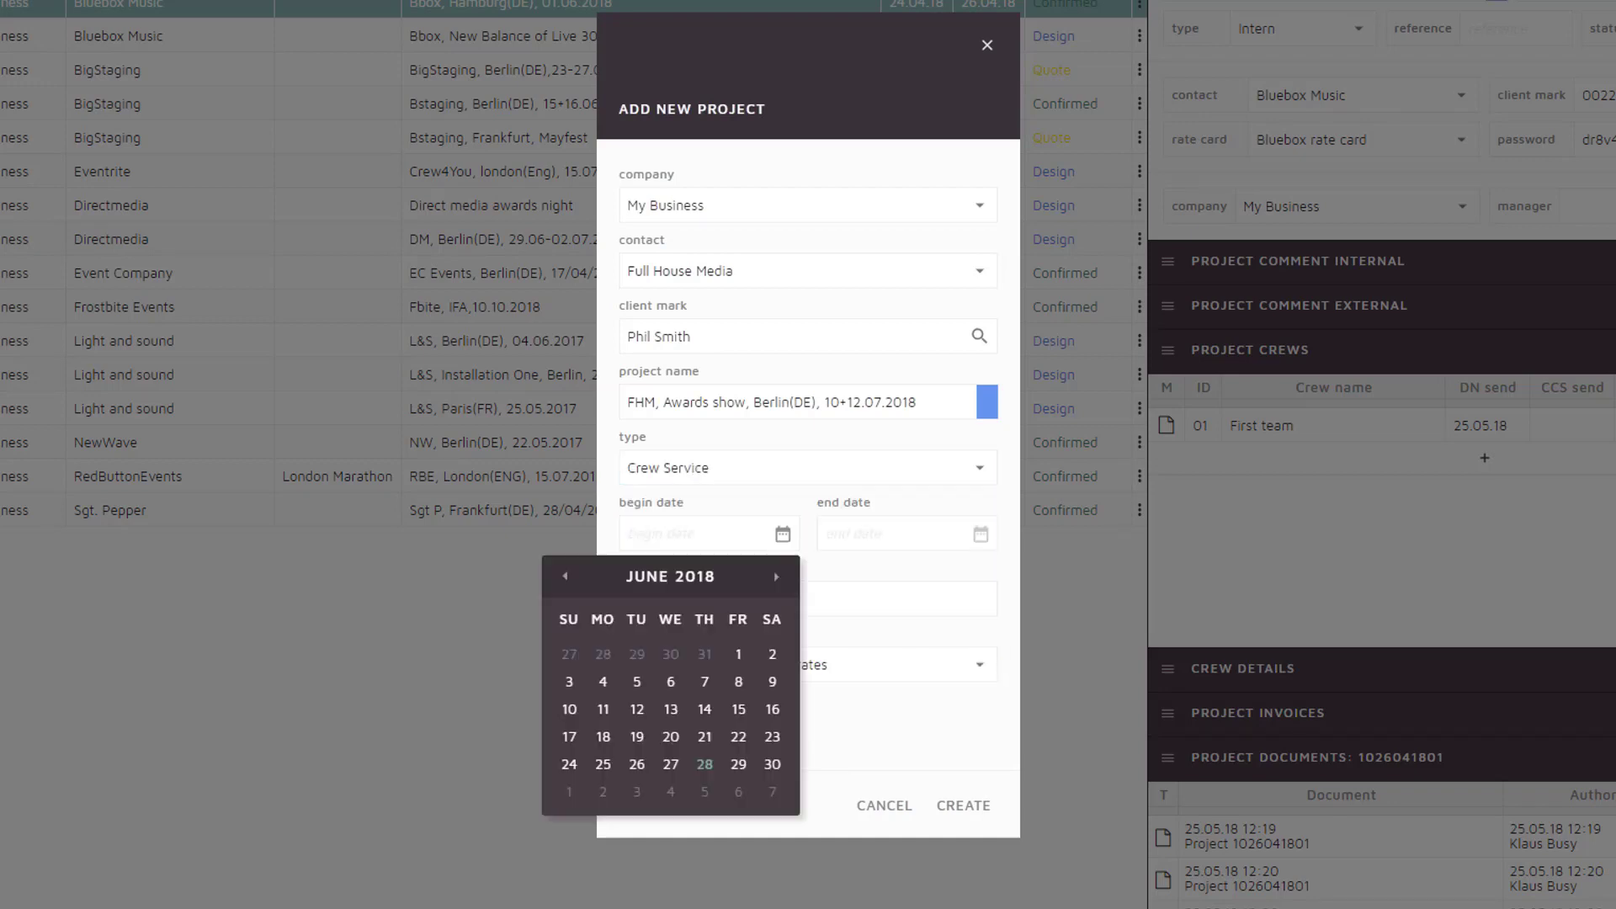
pyautogui.press('pagedown')
pyautogui.press('Left')
pyautogui.press('Left')
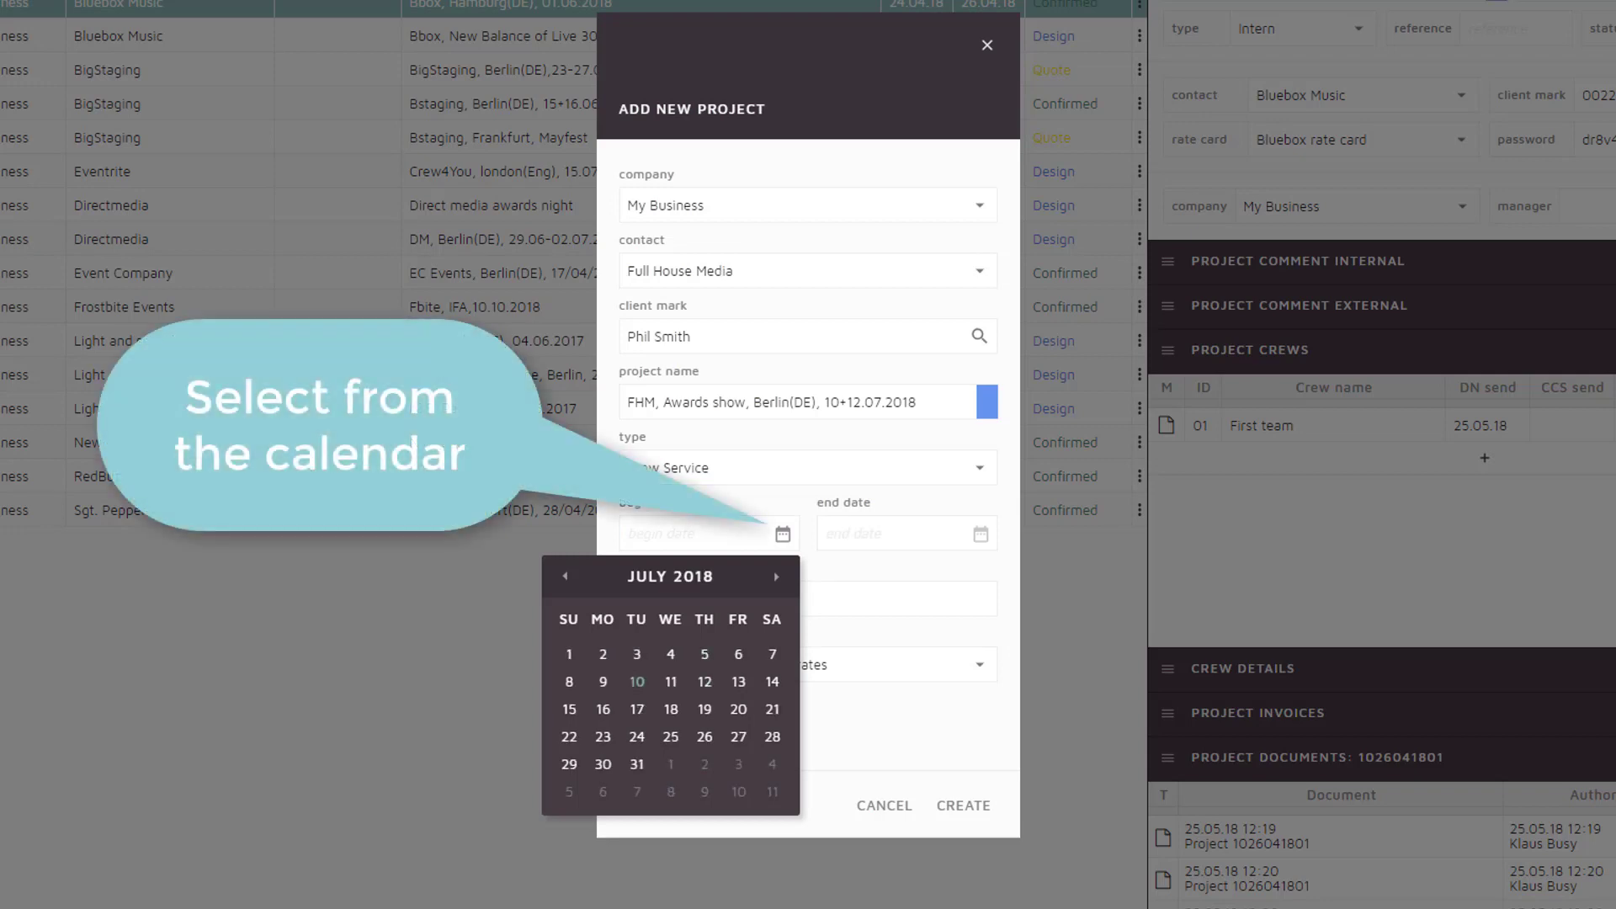
pyautogui.press('Return')
pyautogui.press('Tab')
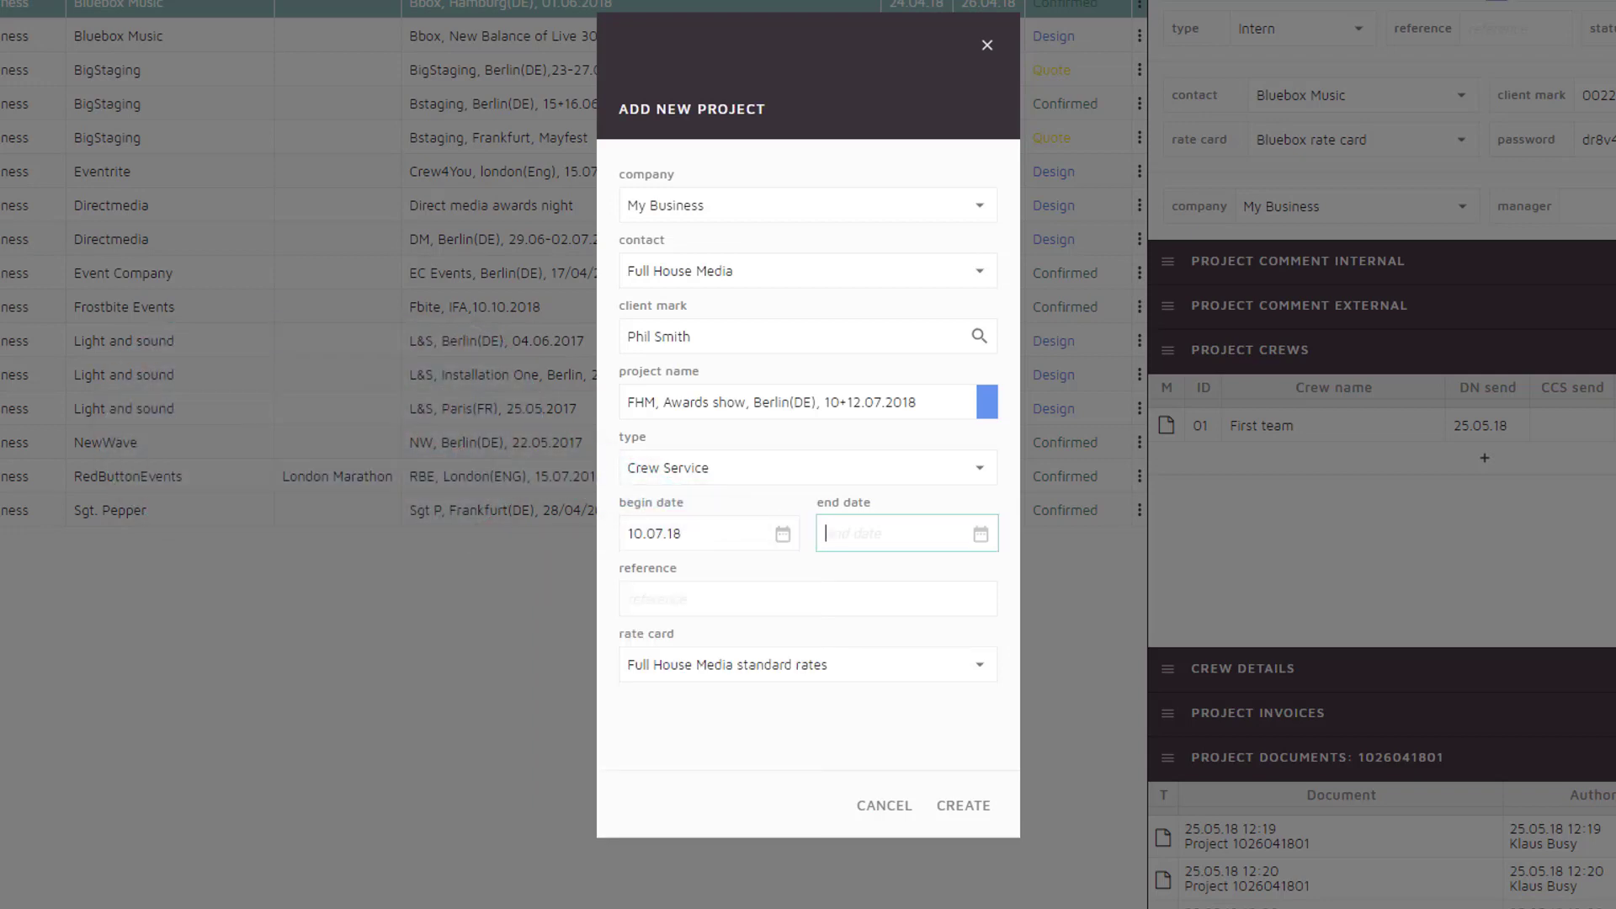
pyautogui.write('12.07.')
pyautogui.write('18')
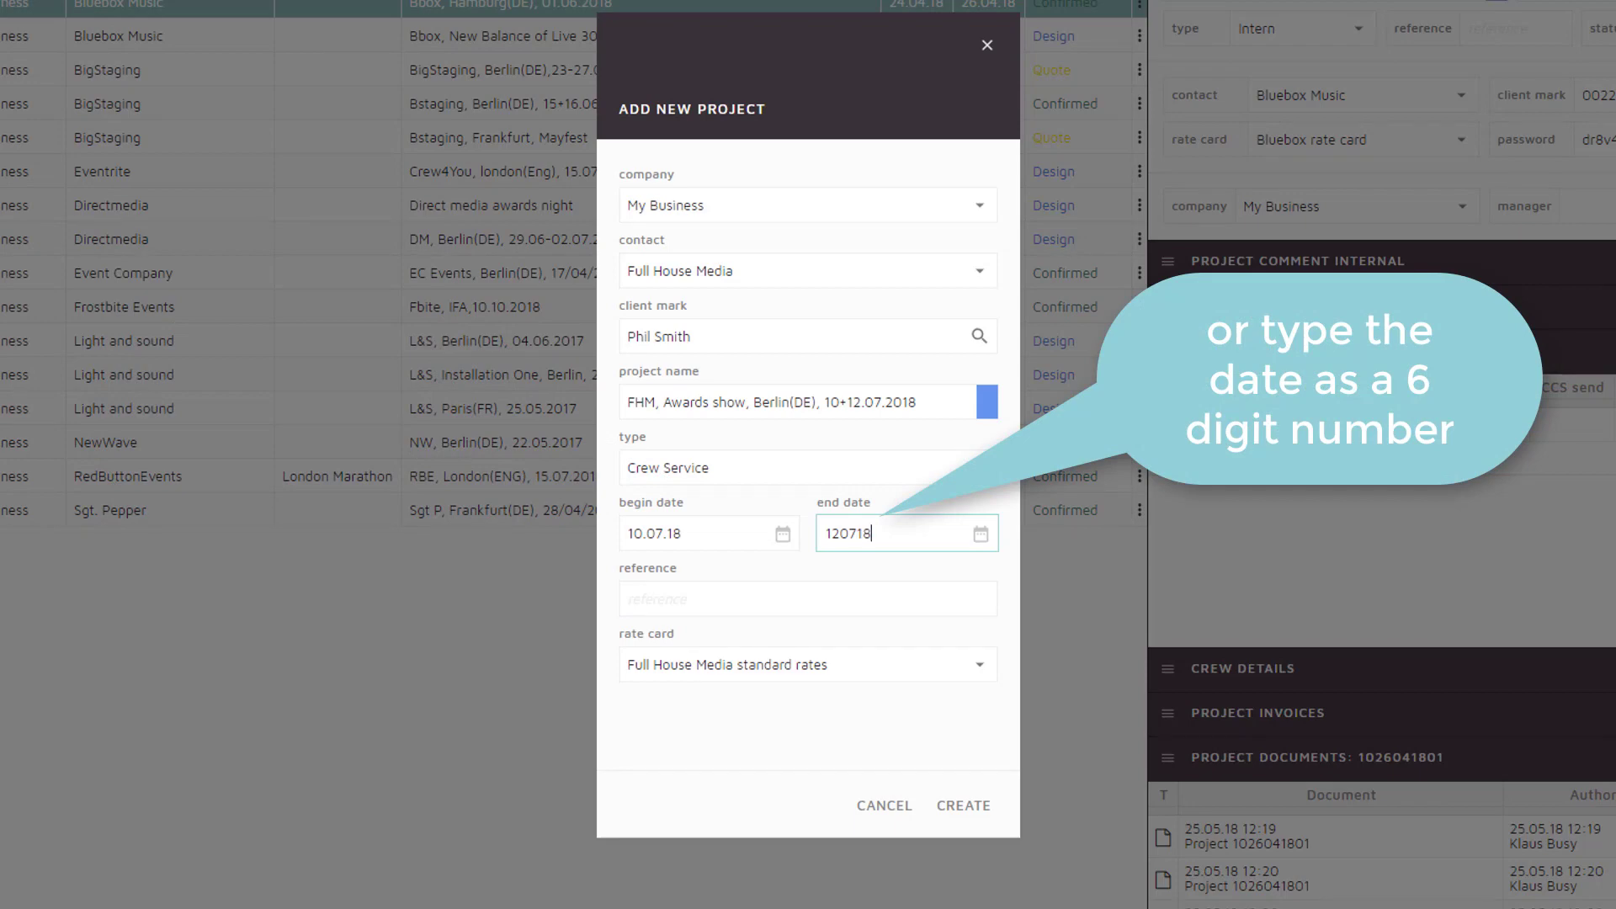
pyautogui.press('Tab')
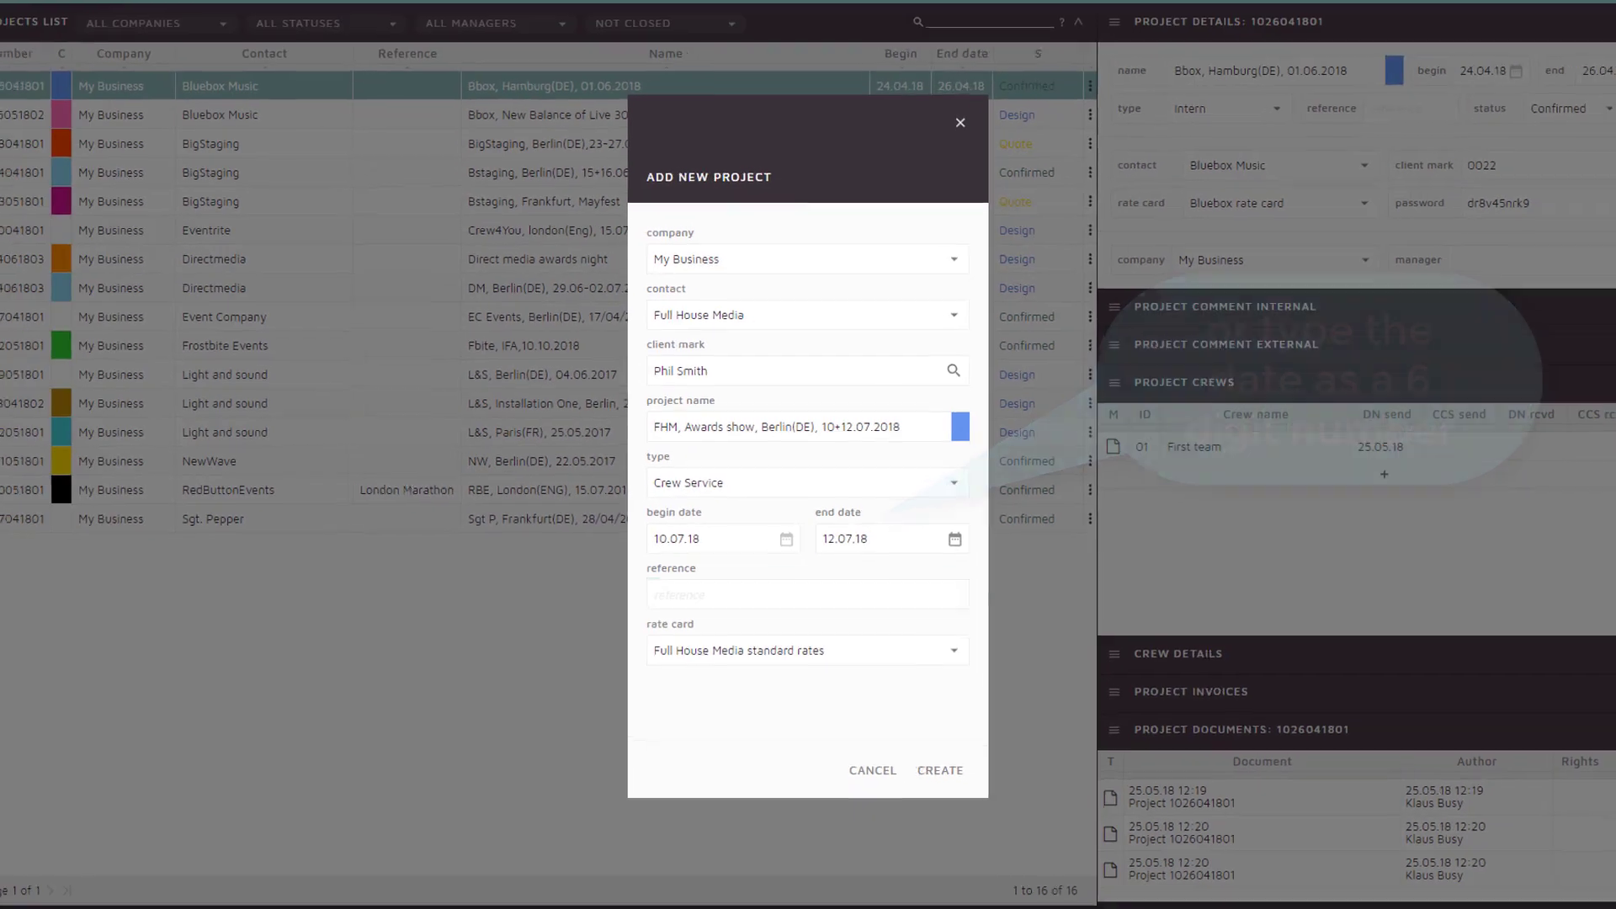
# Enter reference 10072289, choose Full House Media standard rates, and create the project
pyautogui.write('1007')
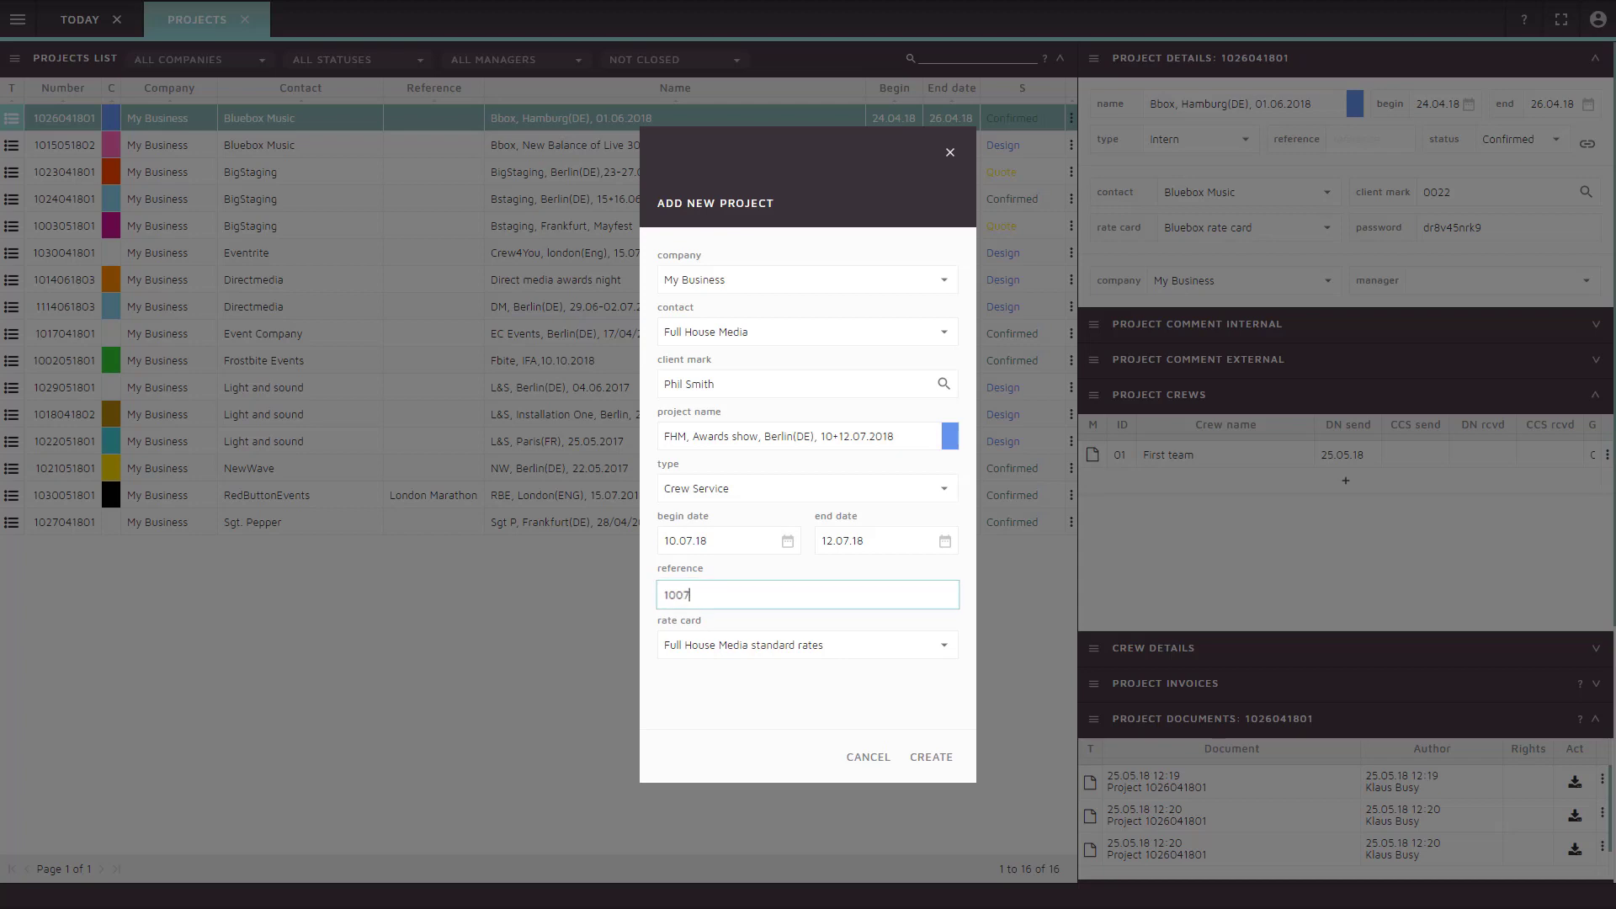
pyautogui.write('2289')
pyautogui.press('Tab')
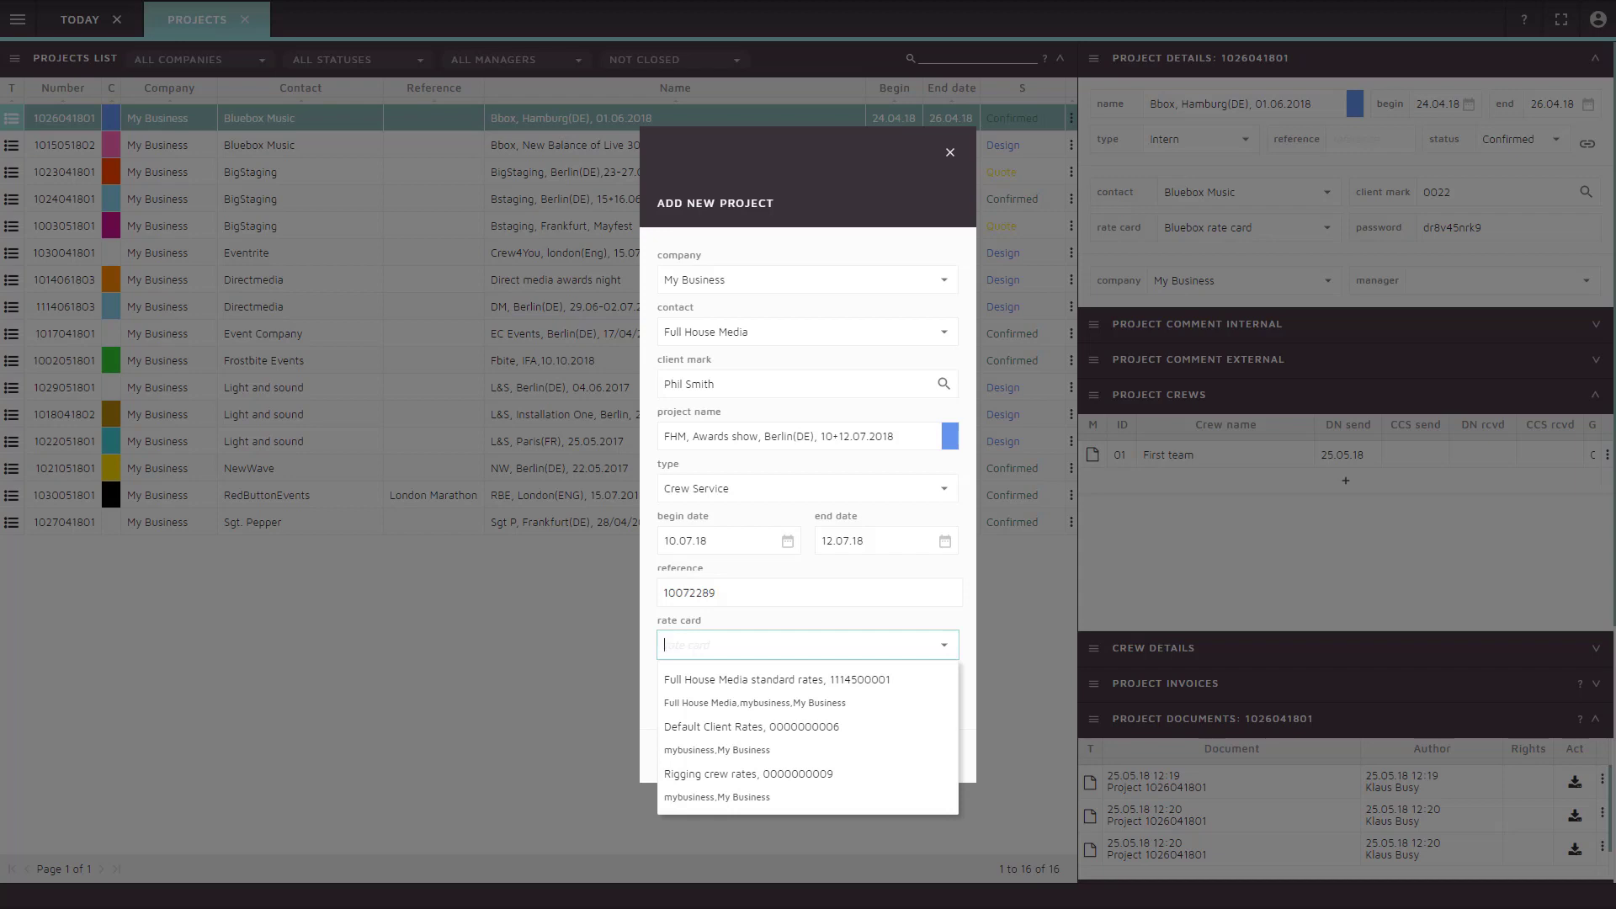
pyautogui.press('Tab')
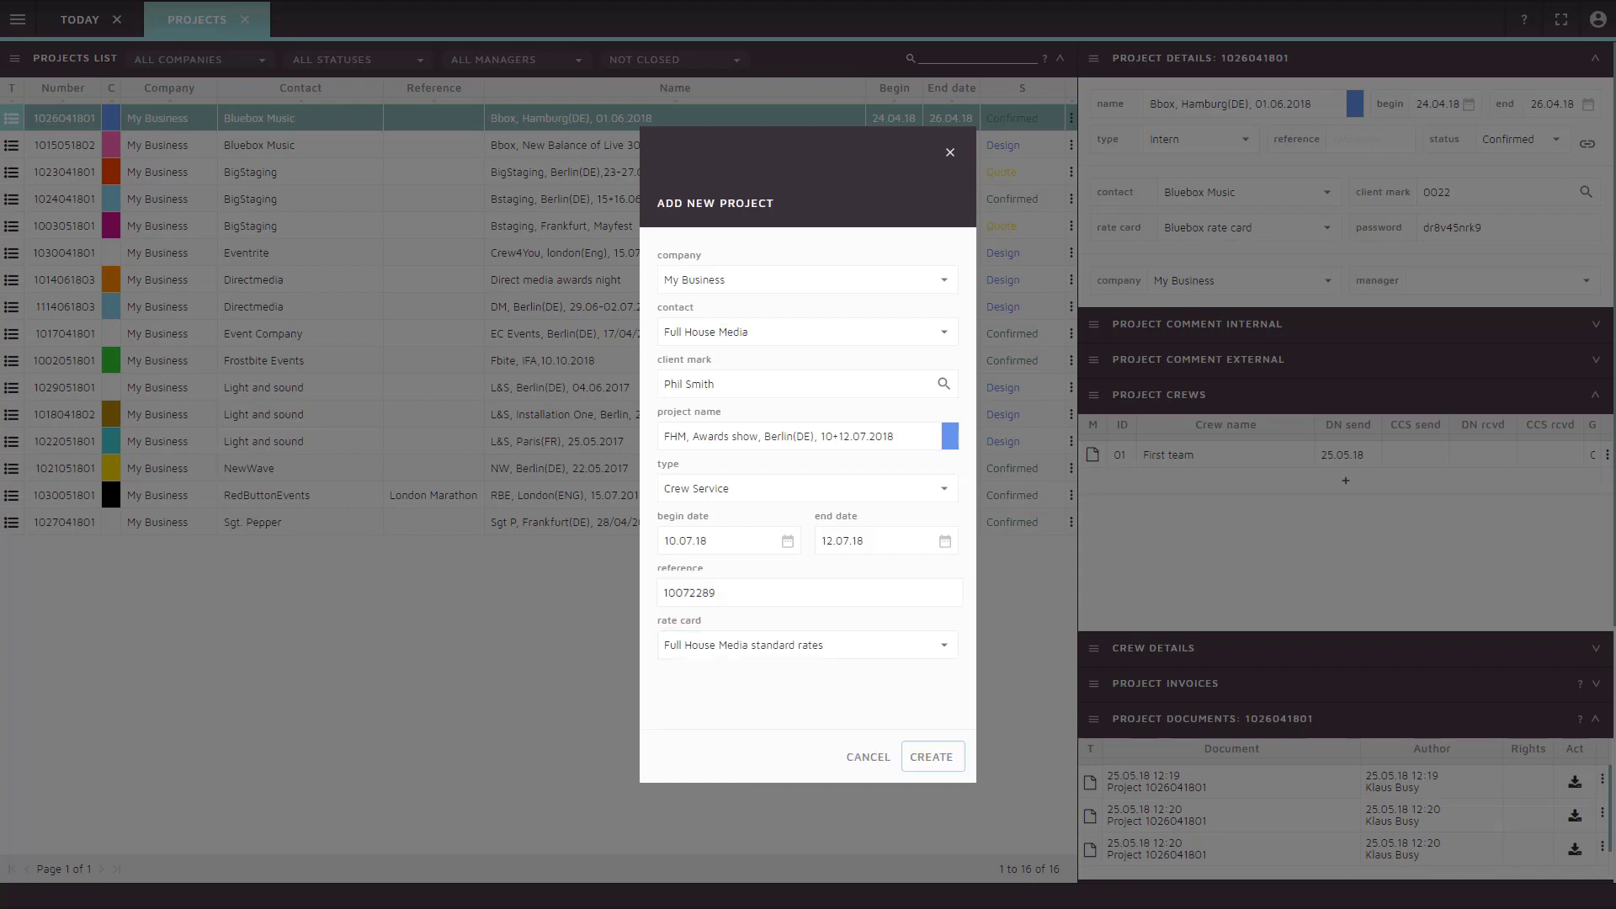
pyautogui.press('Return')
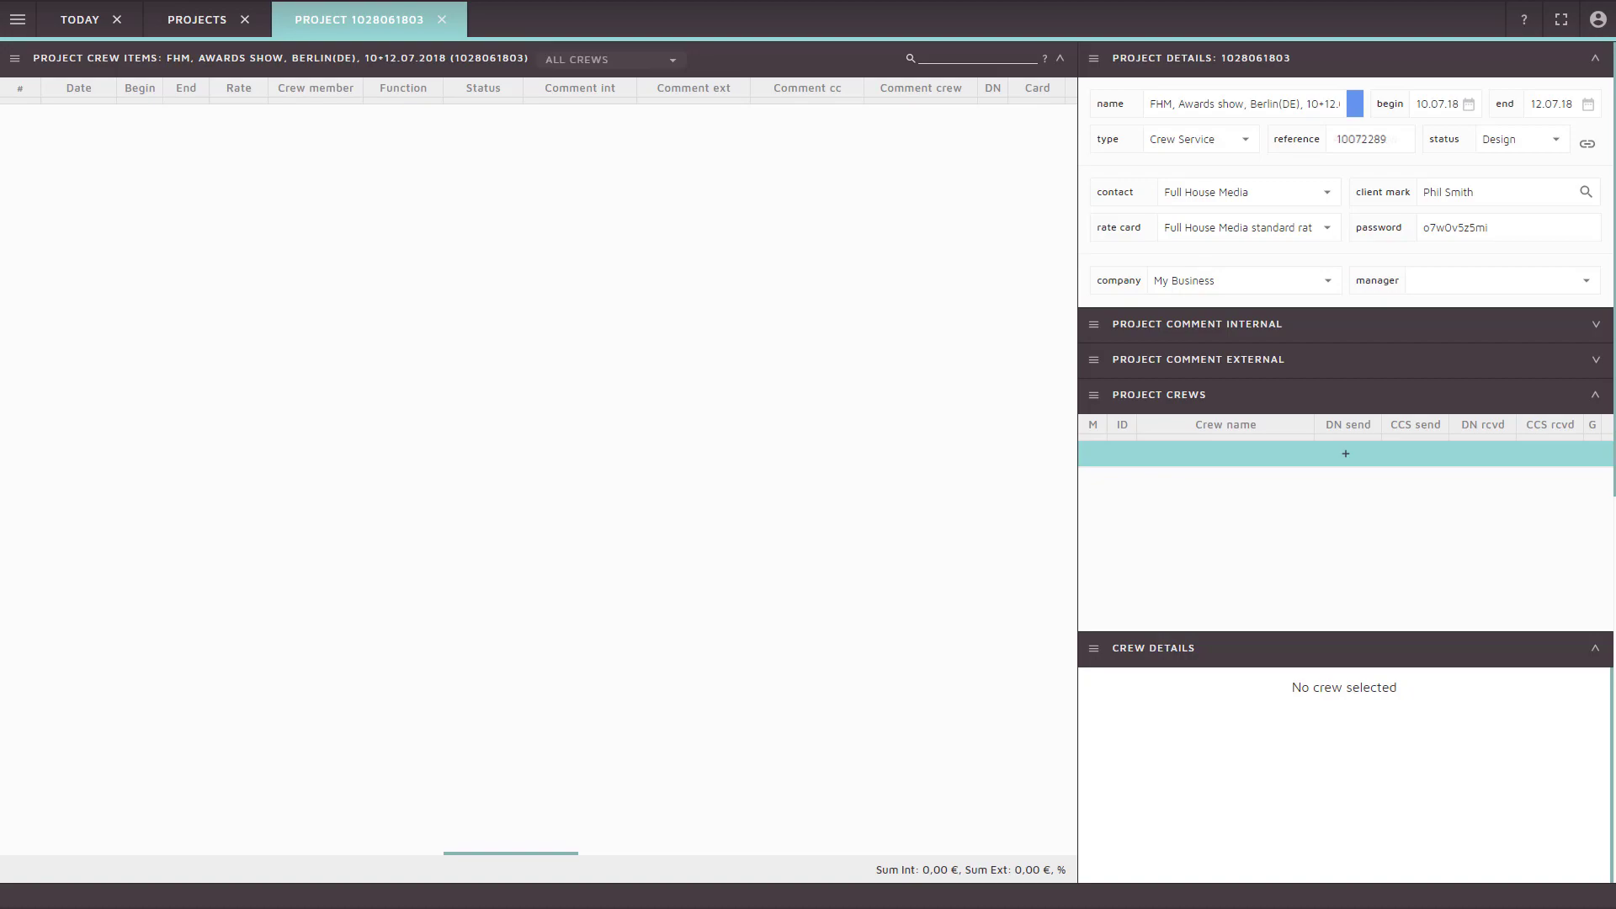
# Create crew 01 'Set up crew' located at Berlin, Marriott Hotel
pyautogui.write('01')
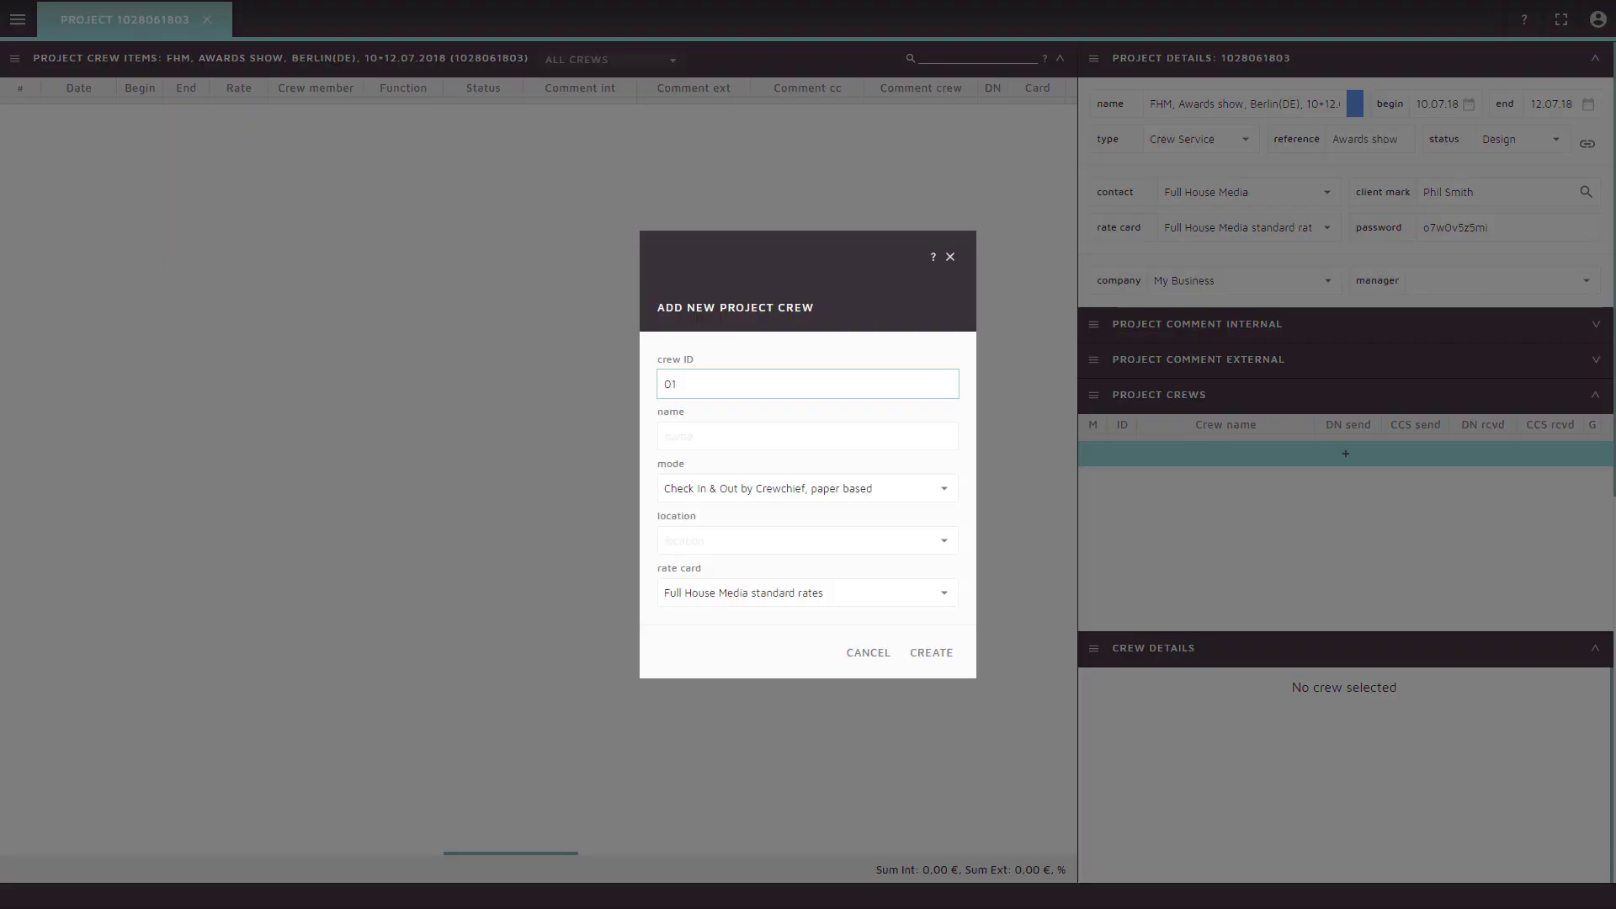
pyautogui.press('Tab')
pyautogui.write('S')
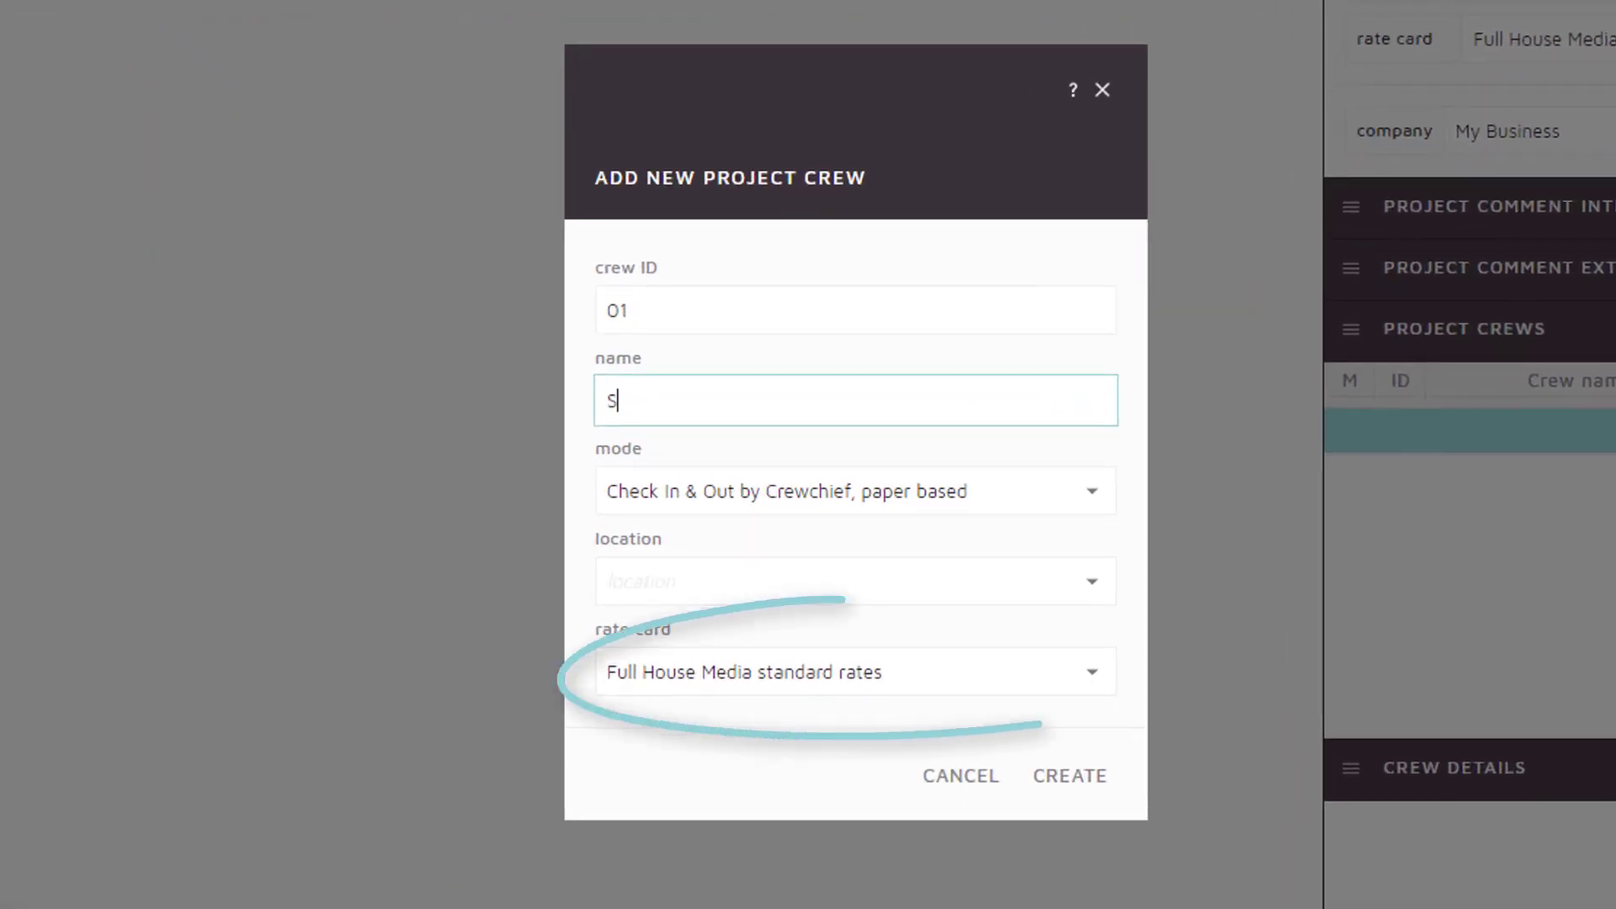
pyautogui.write('et up crew')
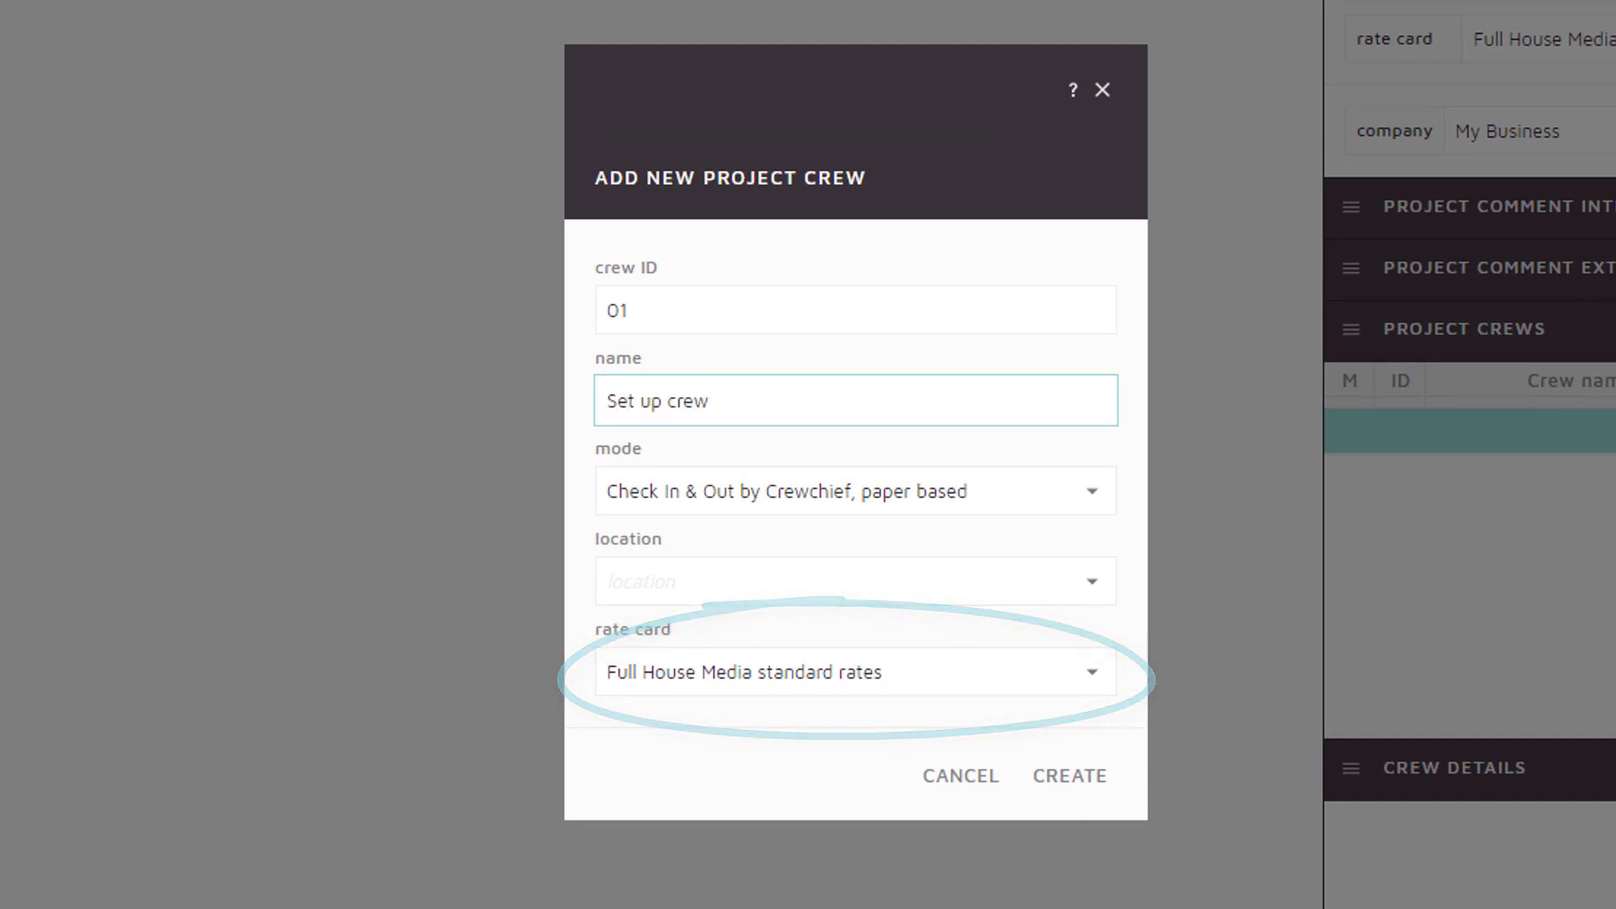
pyautogui.press('Tab')
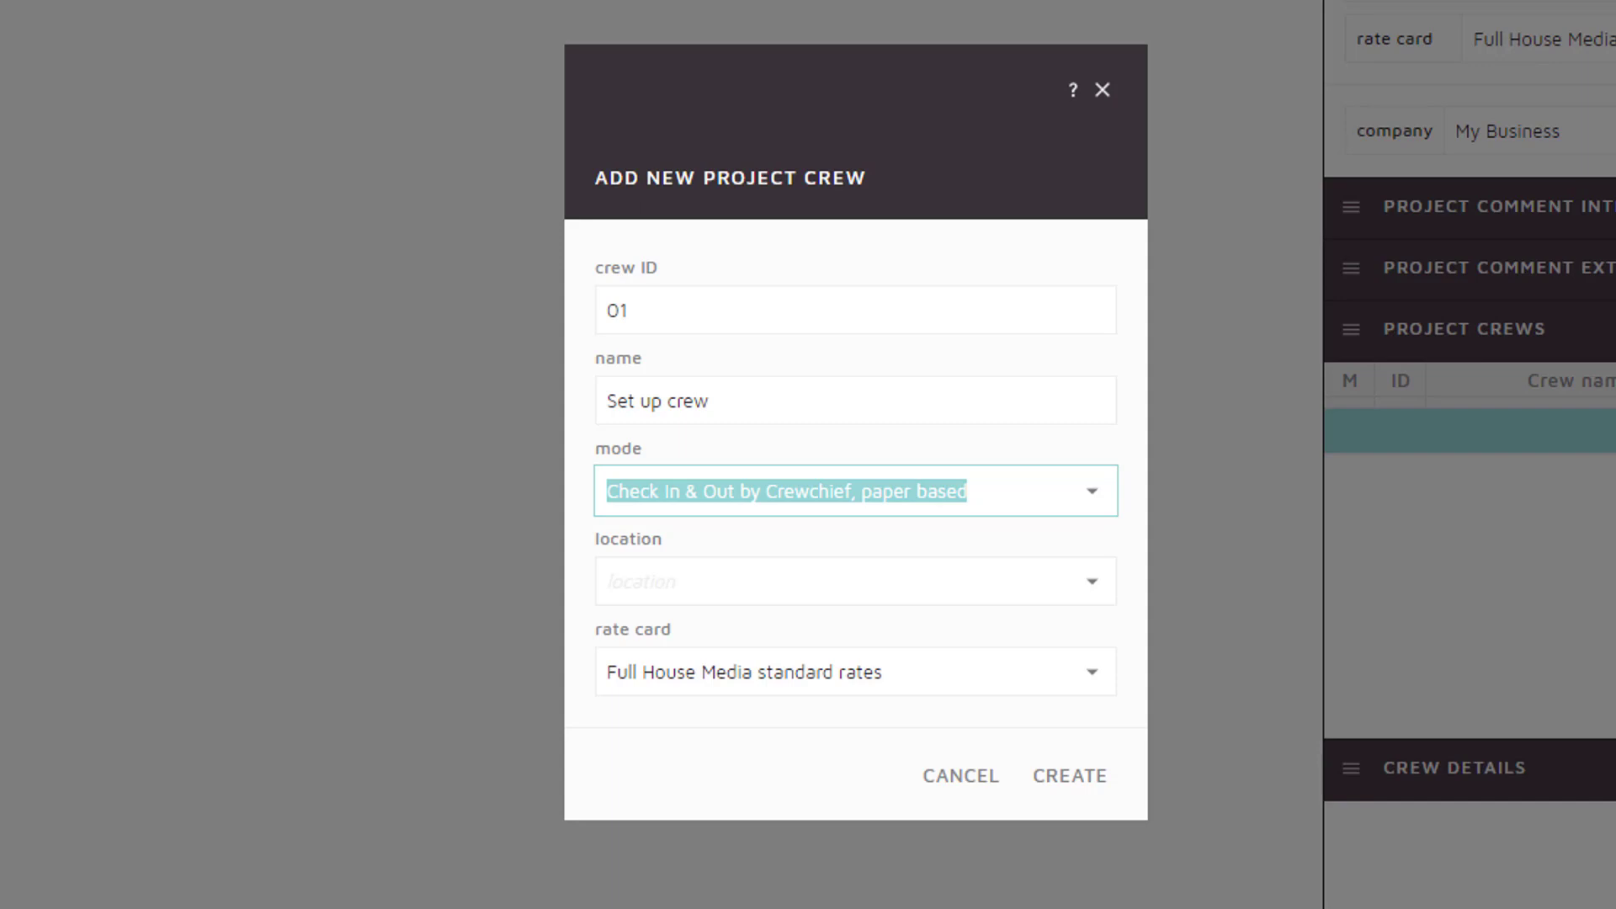
pyautogui.press('Tab')
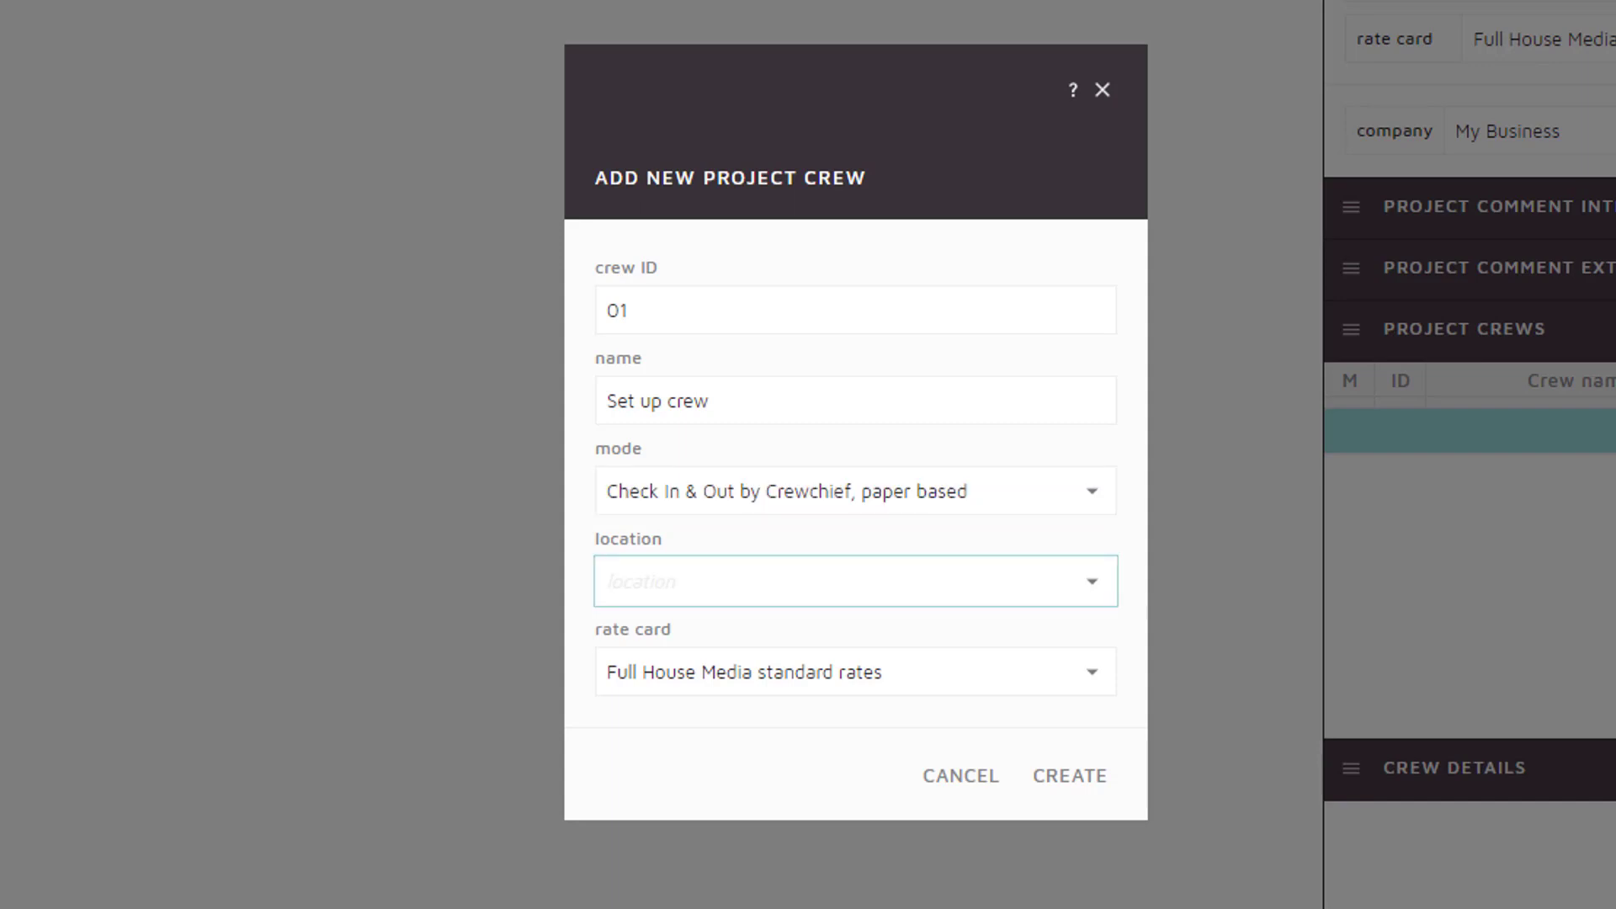
pyautogui.write('Berlin,')
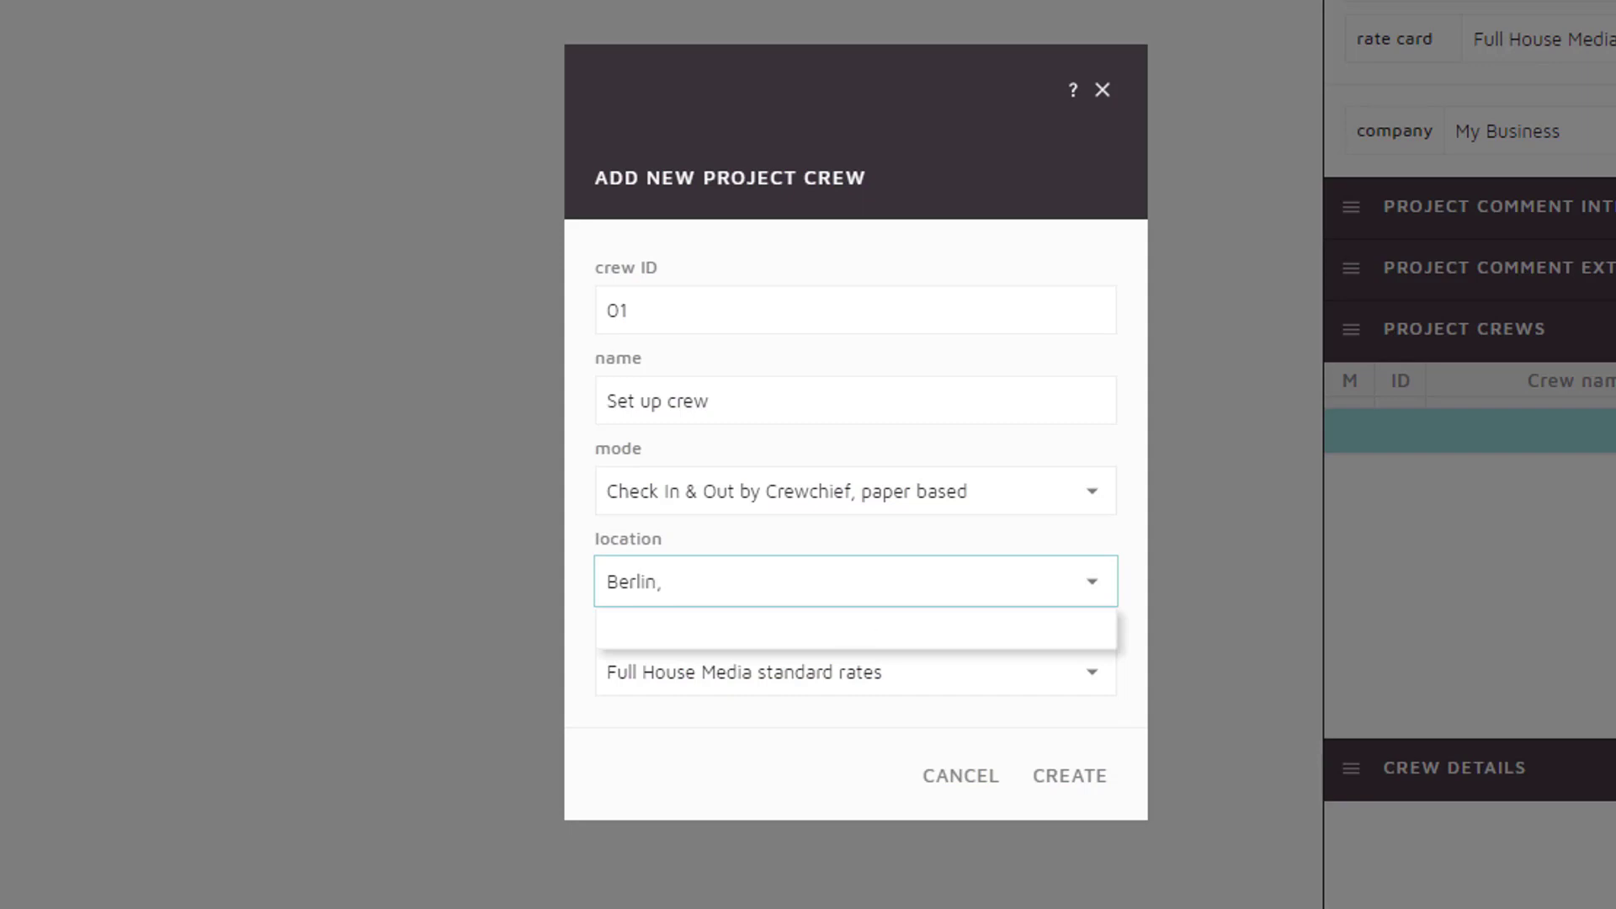
pyautogui.write(' M')
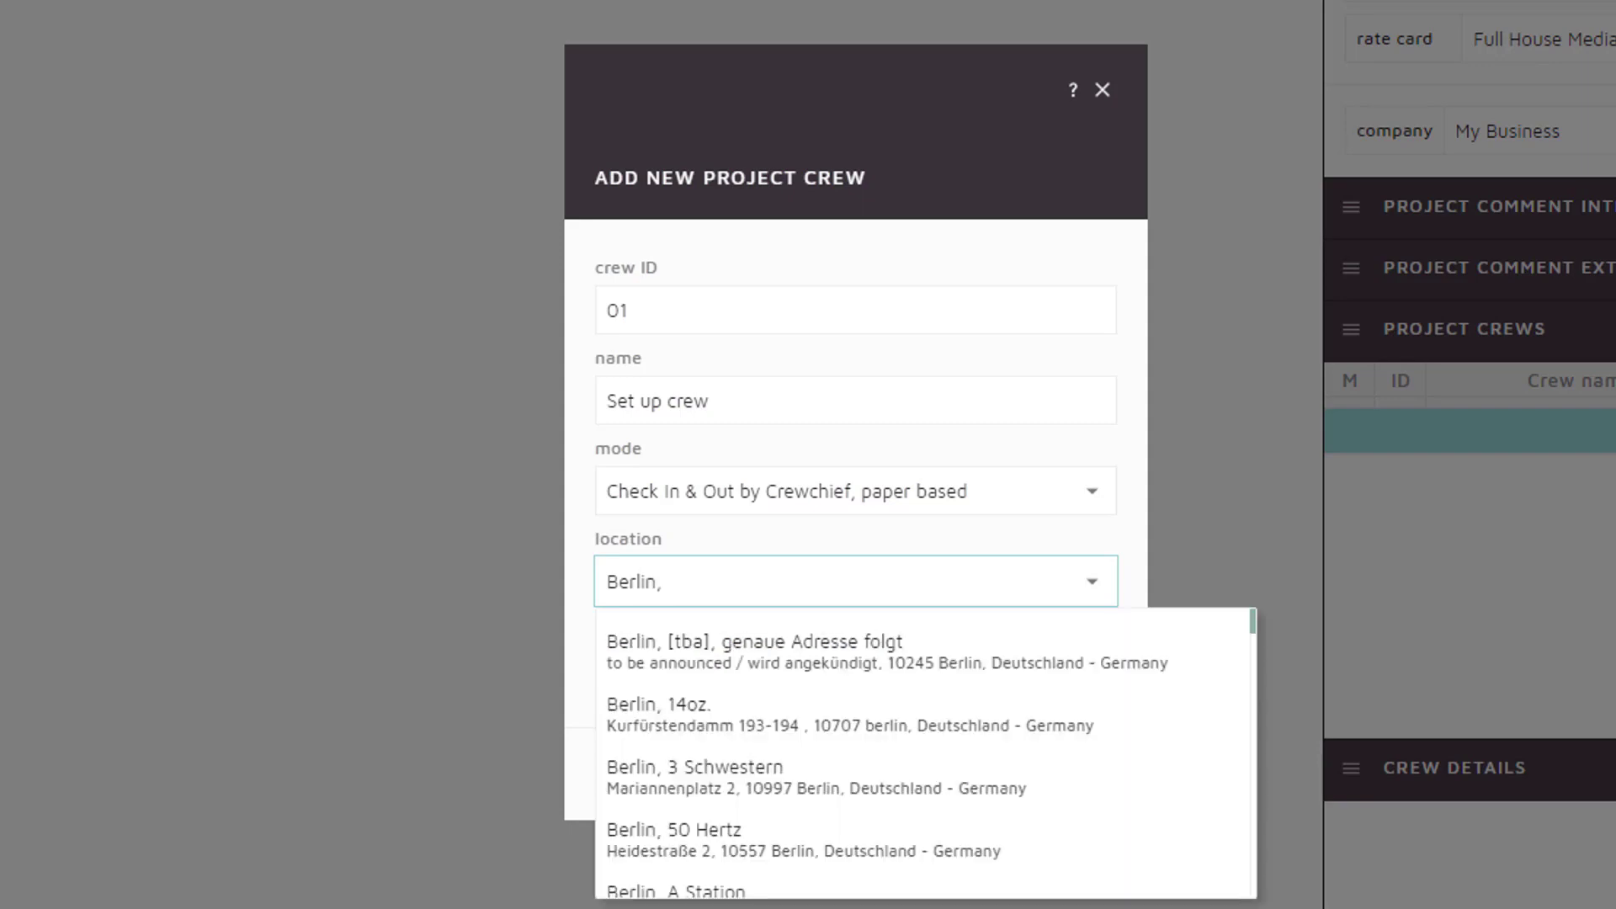
pyautogui.write('arriot')
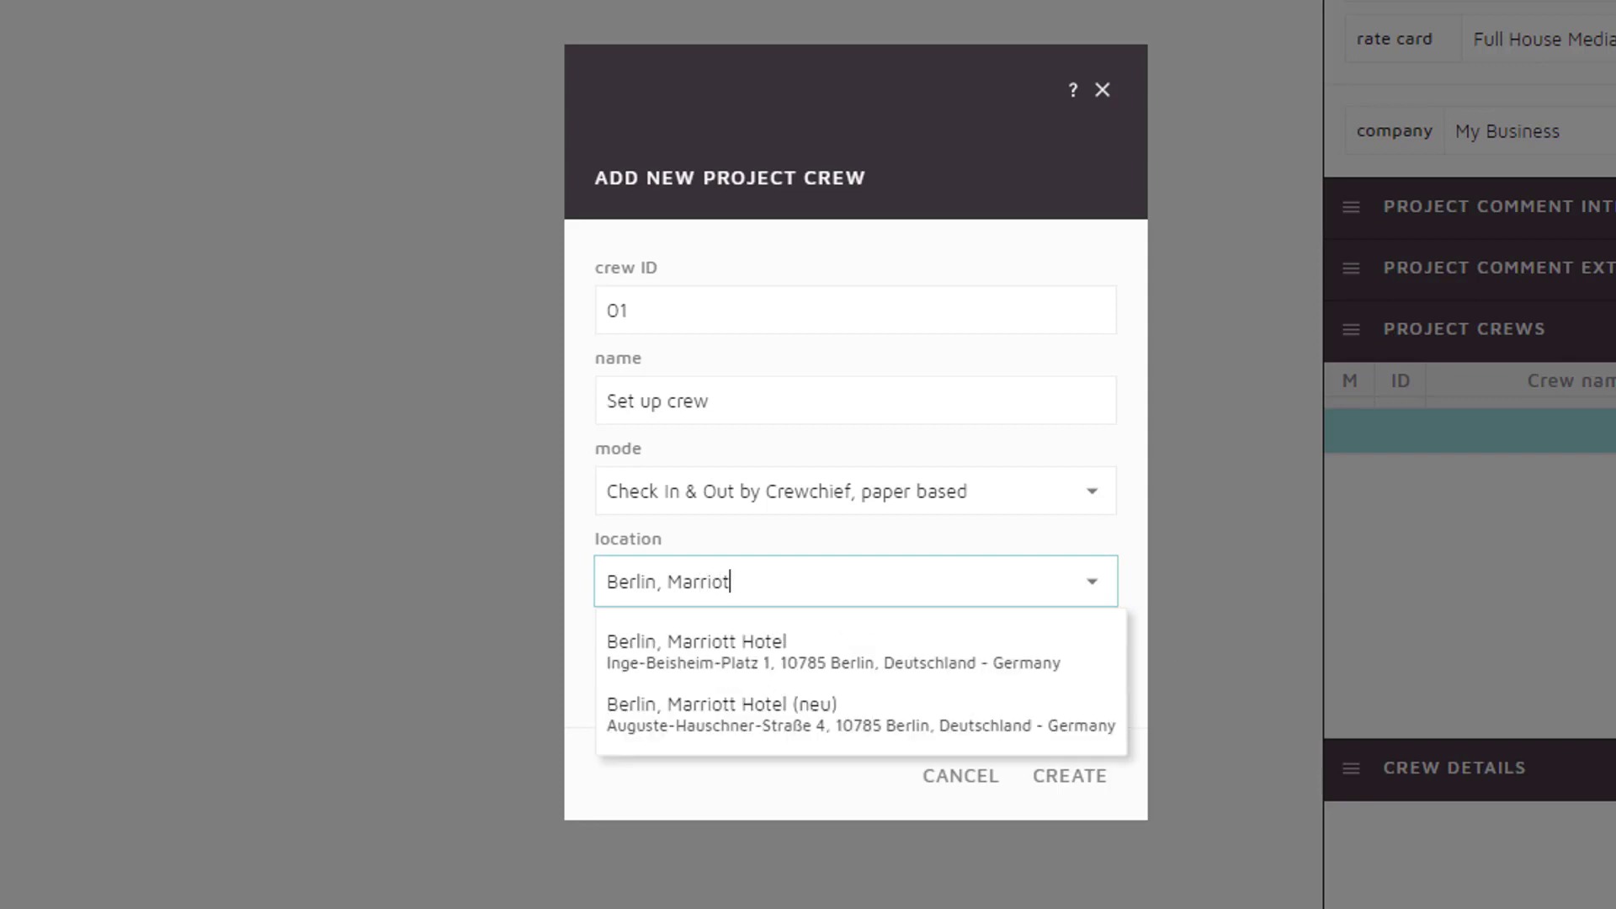
pyautogui.press('Down')
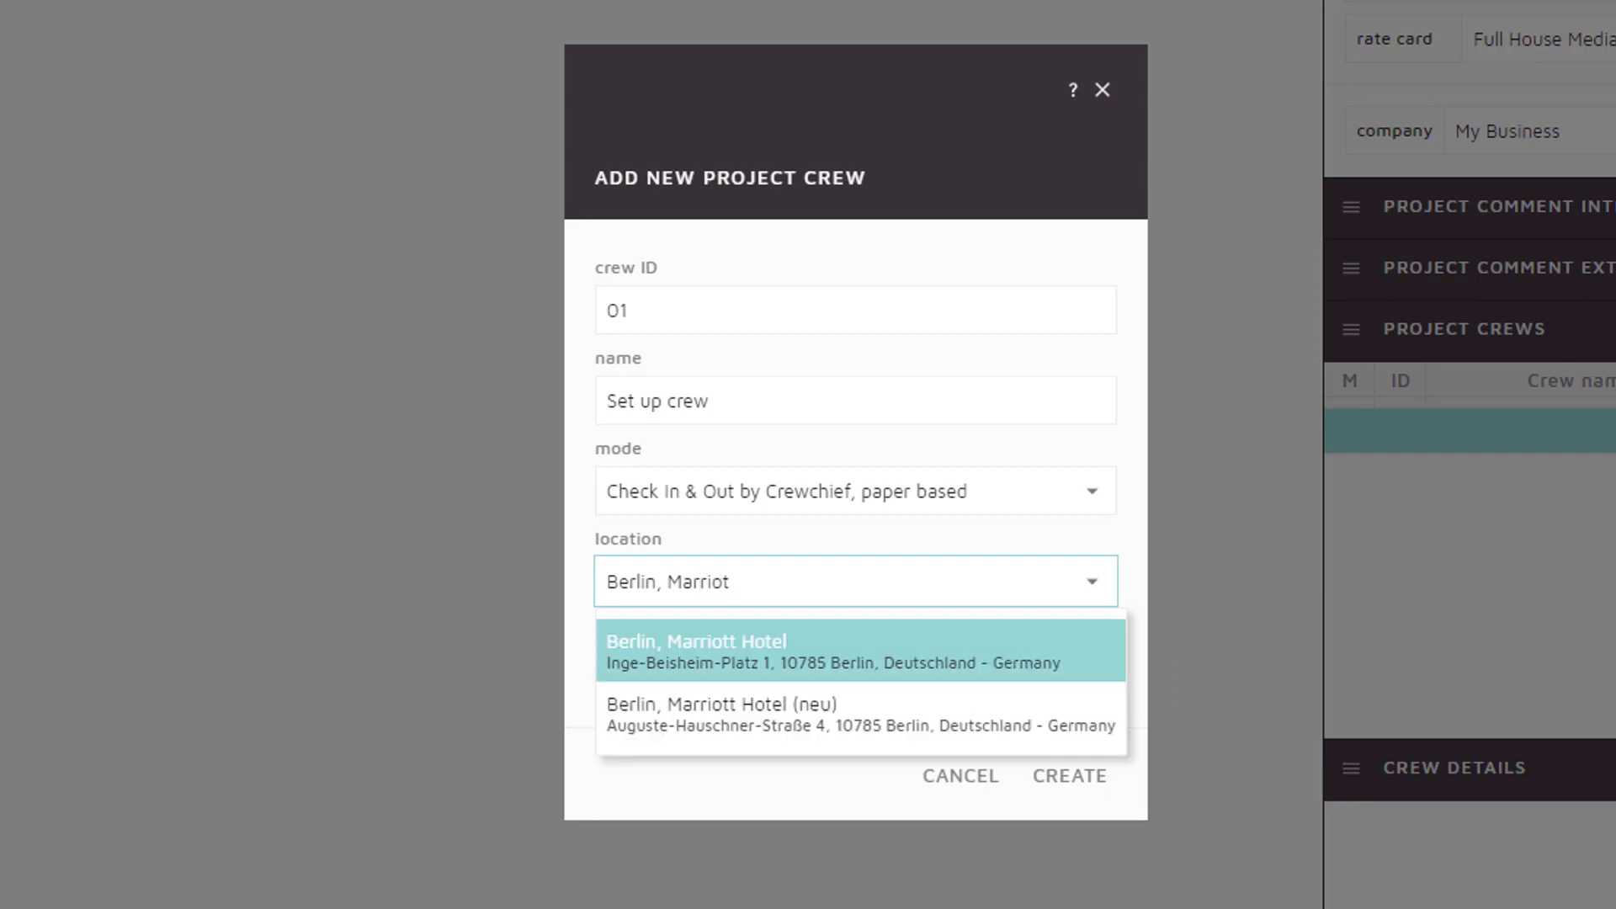
pyautogui.press('Return')
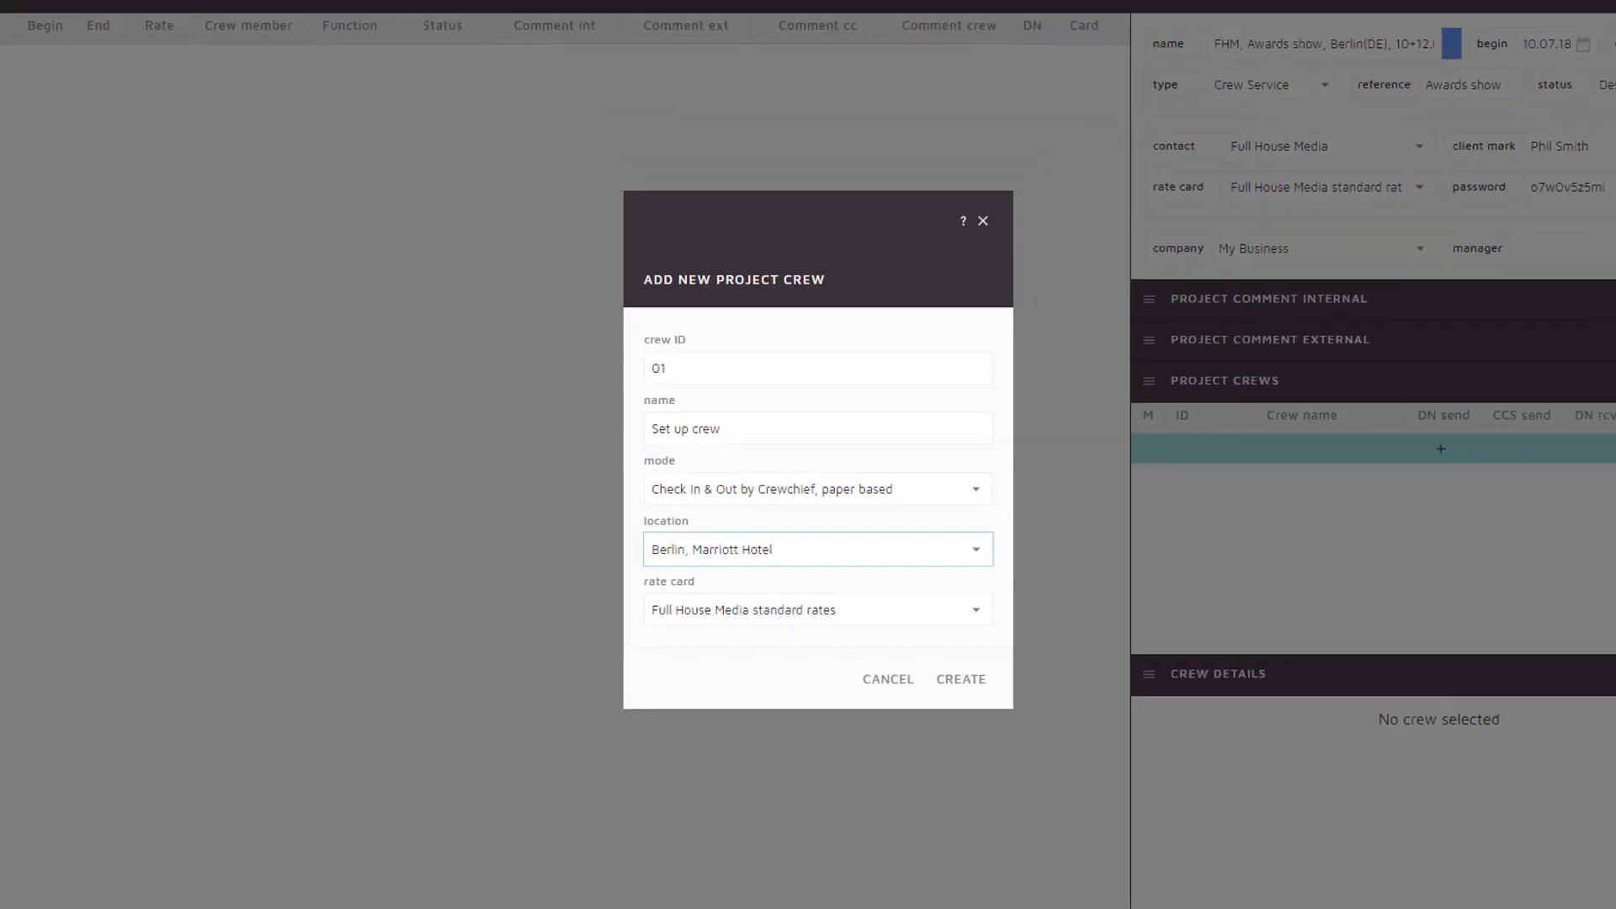
pyautogui.press('Tab')
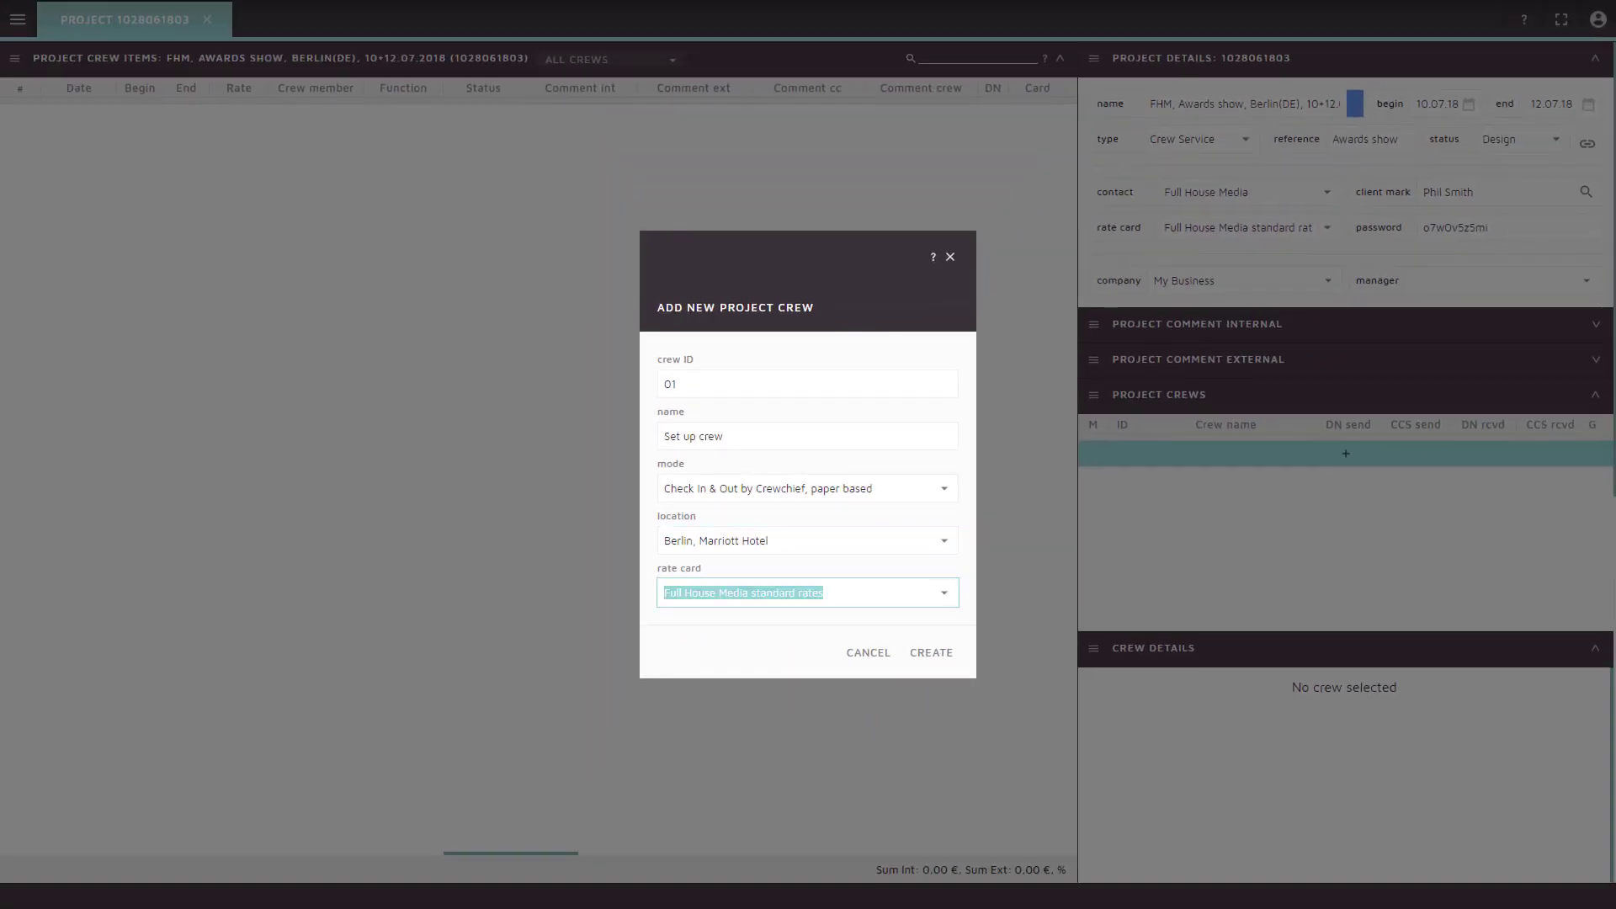
pyautogui.press('Tab')
pyautogui.press('Return')
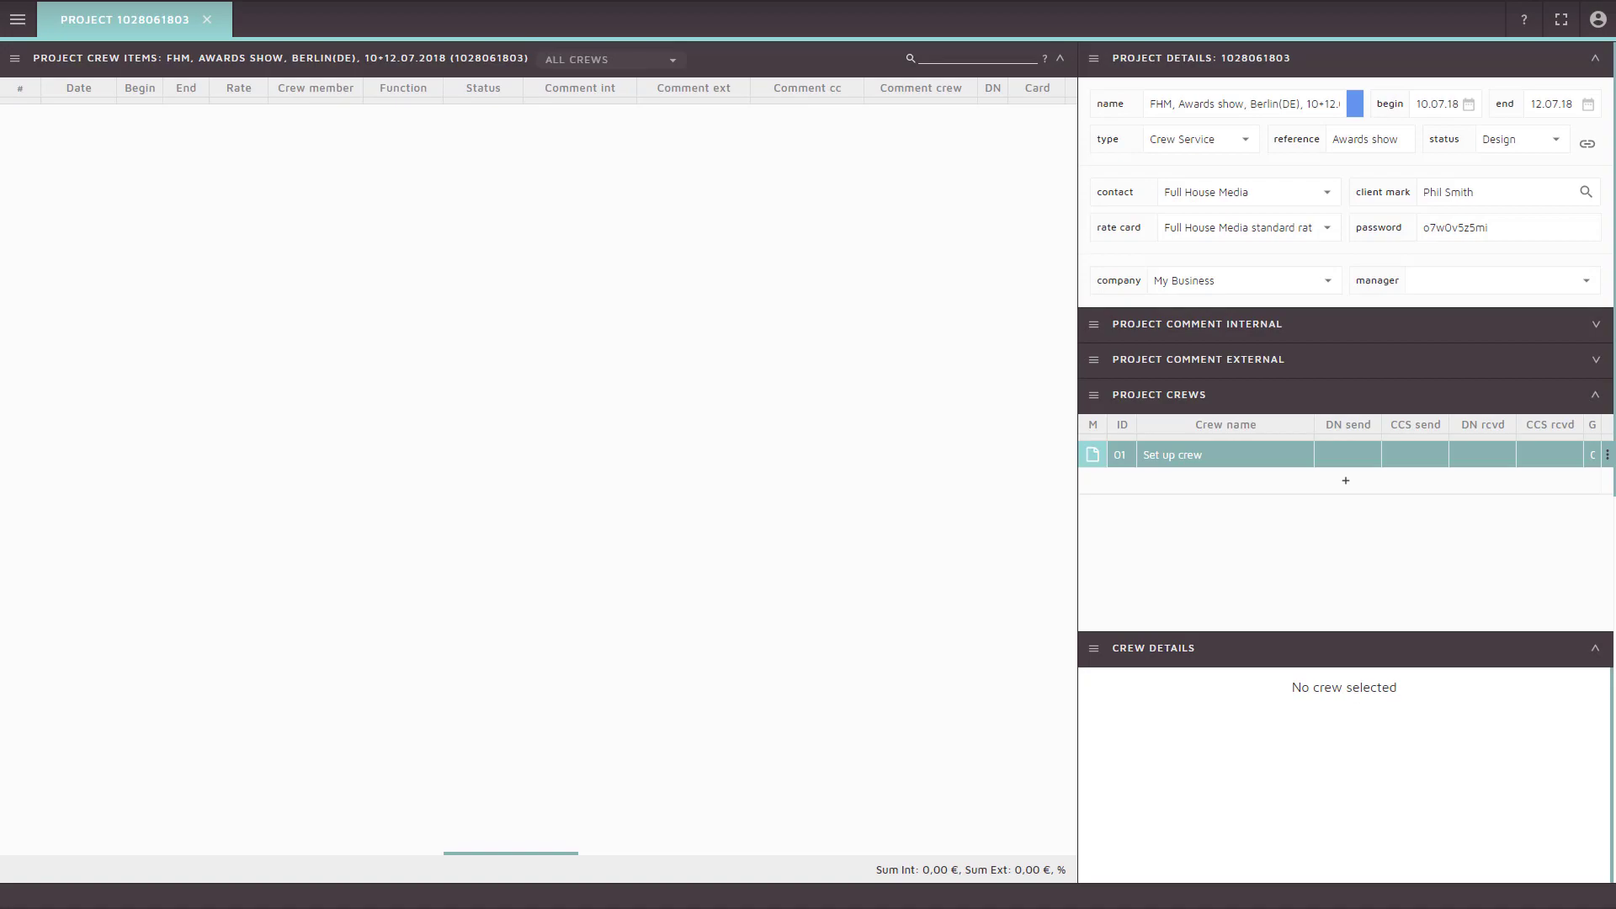
# Create 'Take down crew' located at Berlin, Marriott Hotel
pyautogui.click(1345, 480)
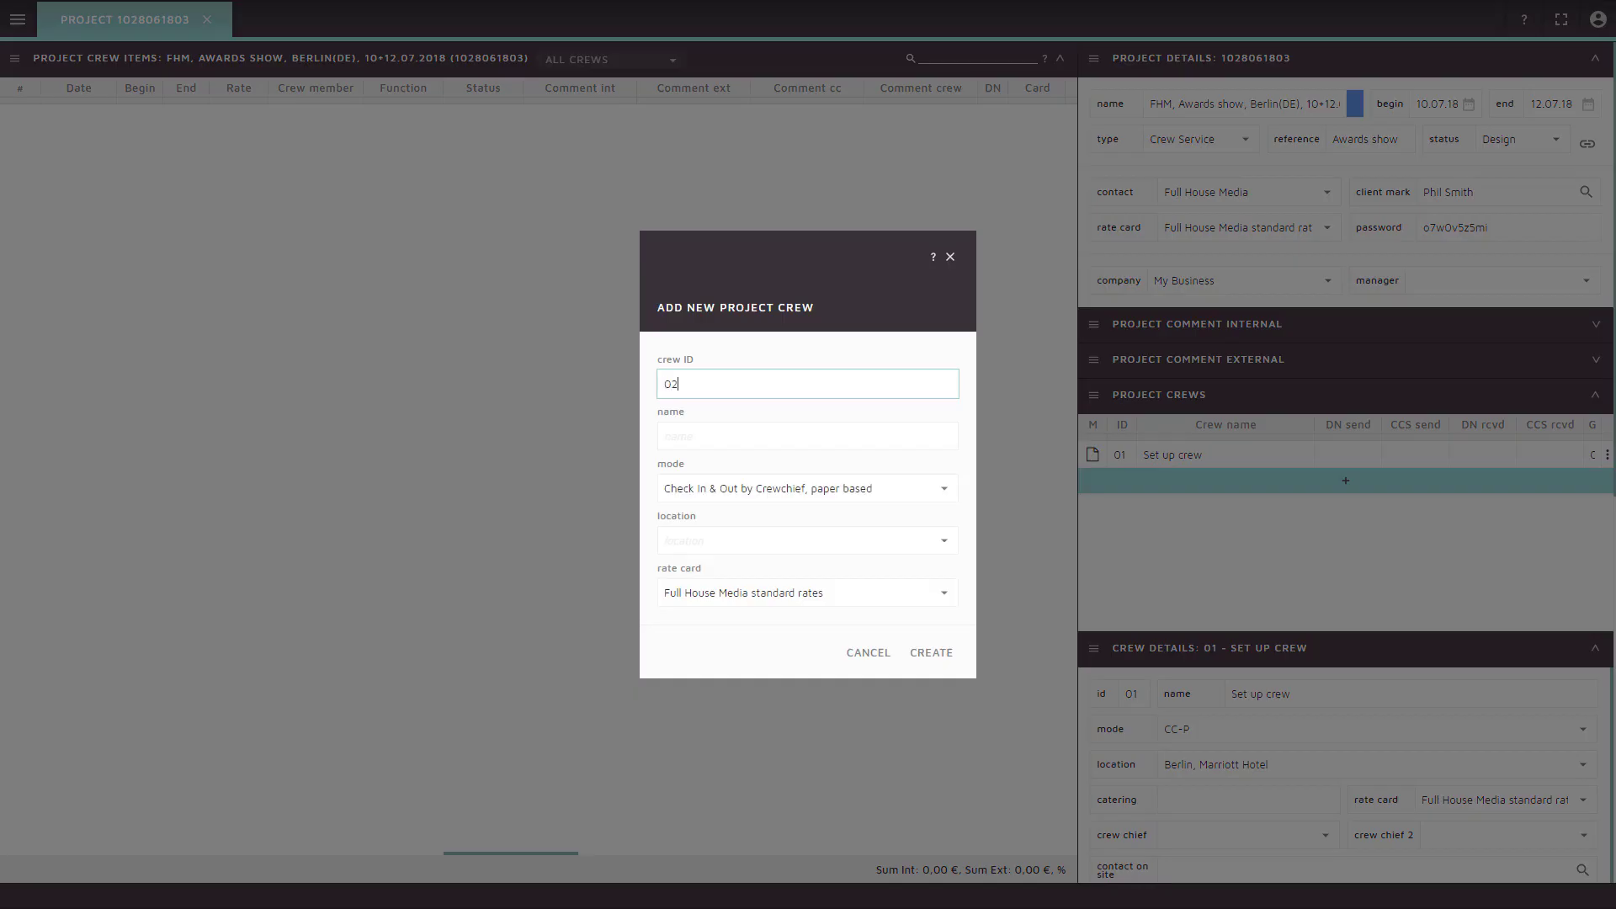
pyautogui.press('Tab')
pyautogui.write('Take down crew')
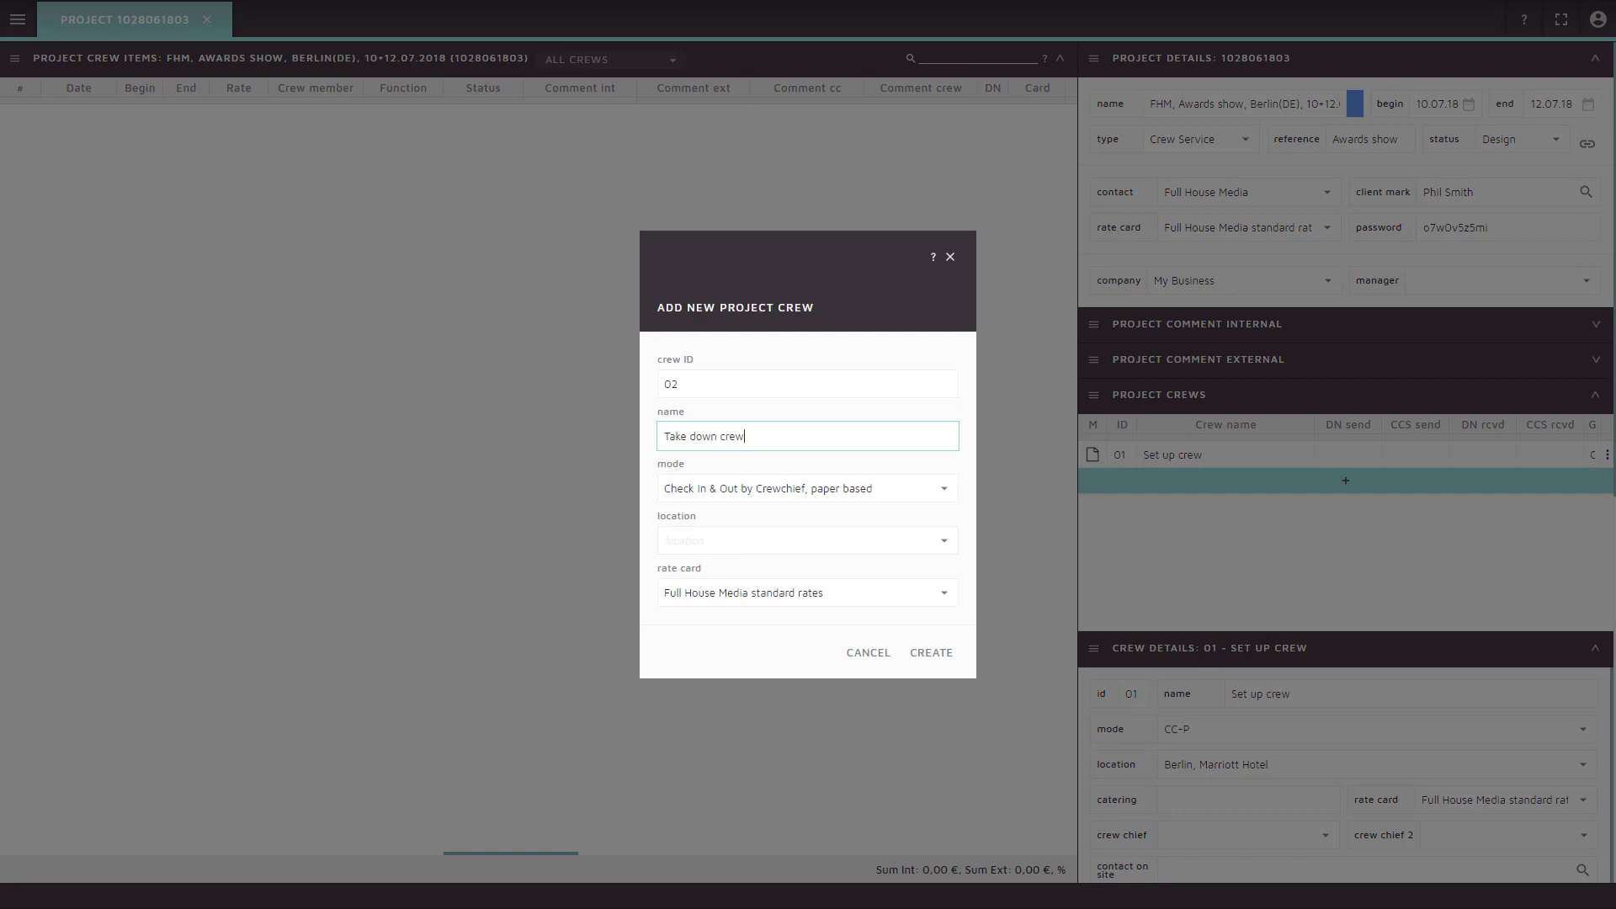
pyautogui.press('Tab')
pyautogui.write('Berlin, Marr')
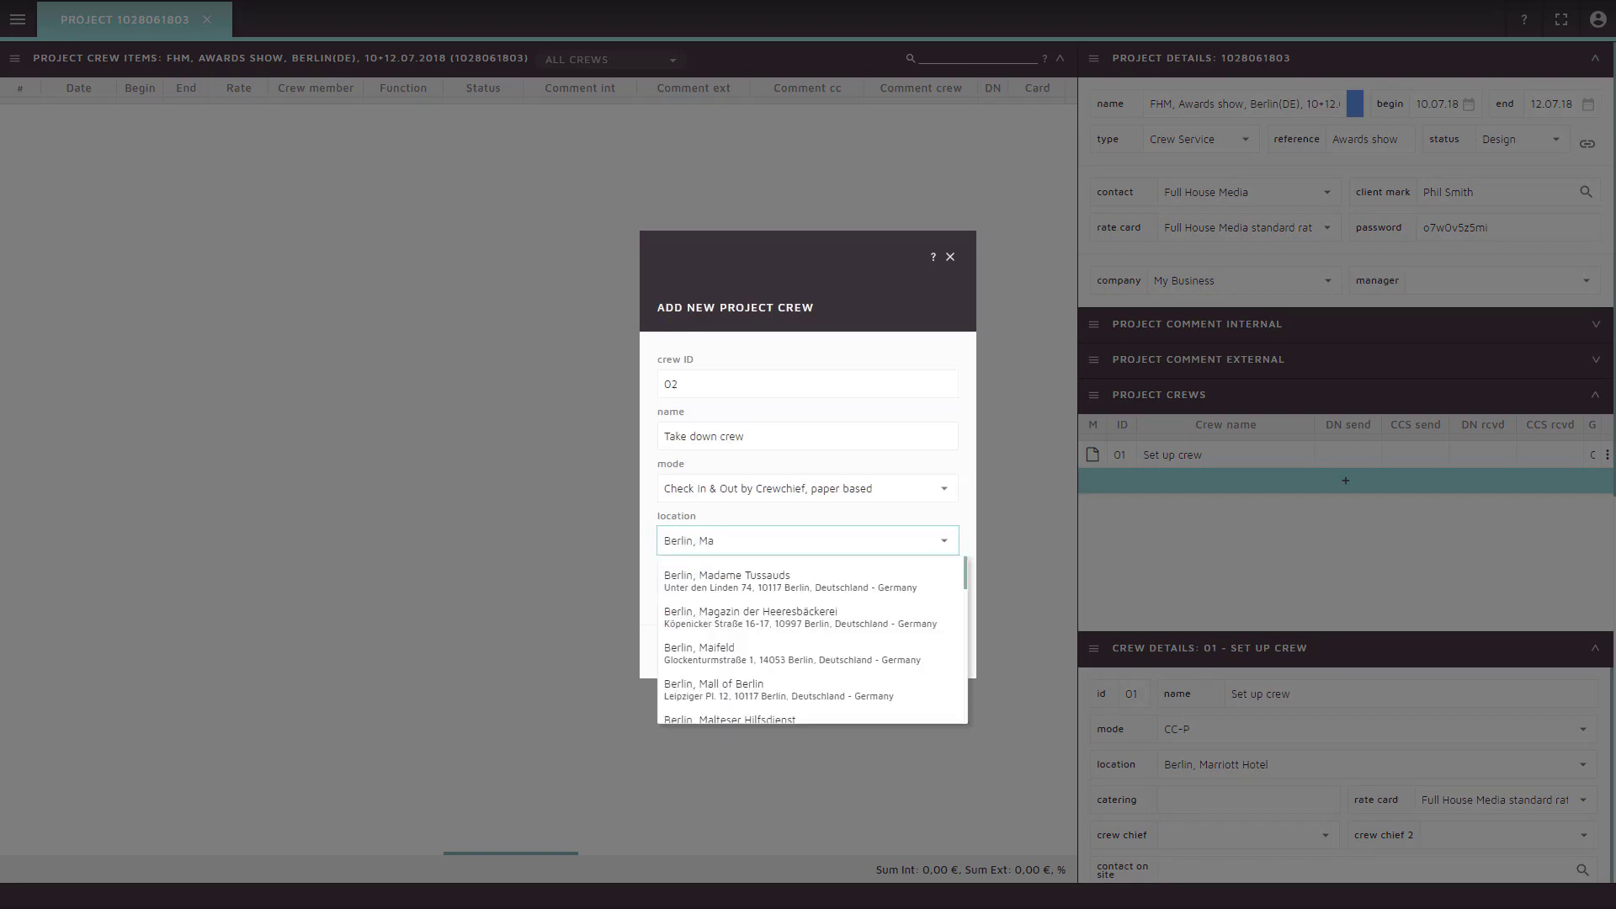
pyautogui.press('Down')
pyautogui.press('Return')
pyautogui.press('Tab')
pyautogui.press('Tab')
pyautogui.press('Tab')
pyautogui.press('Return')
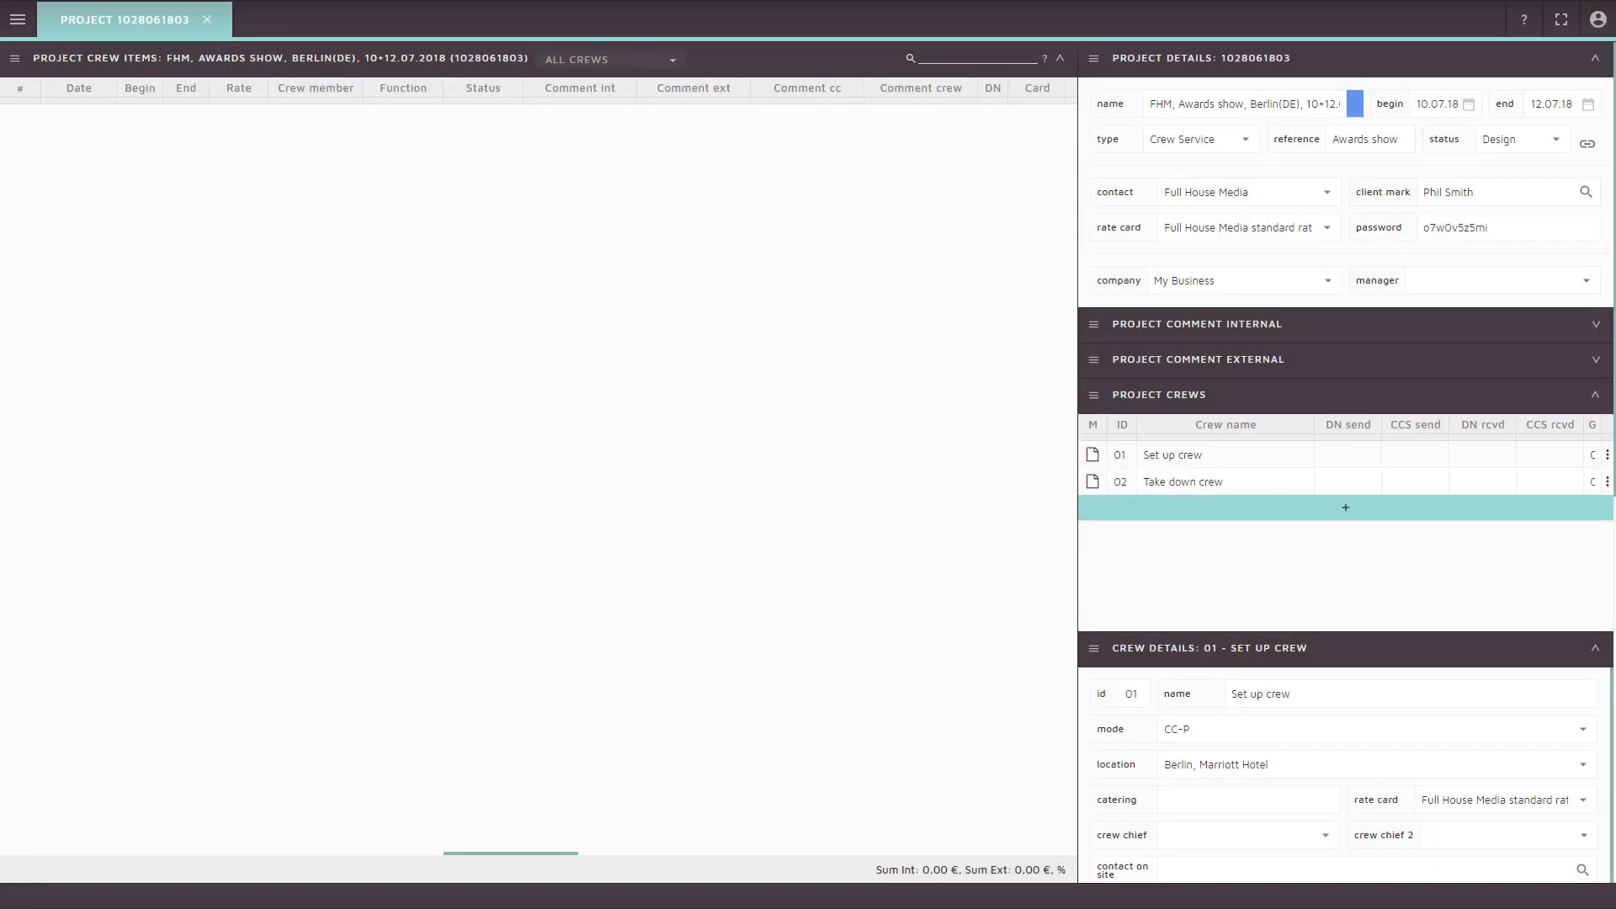
# Create 'Rigging crew' at Berlin, Marriott Hotel with online + paper based check-in and Rigging crew rates
pyautogui.press('Tab')
pyautogui.write('Rigging crew')
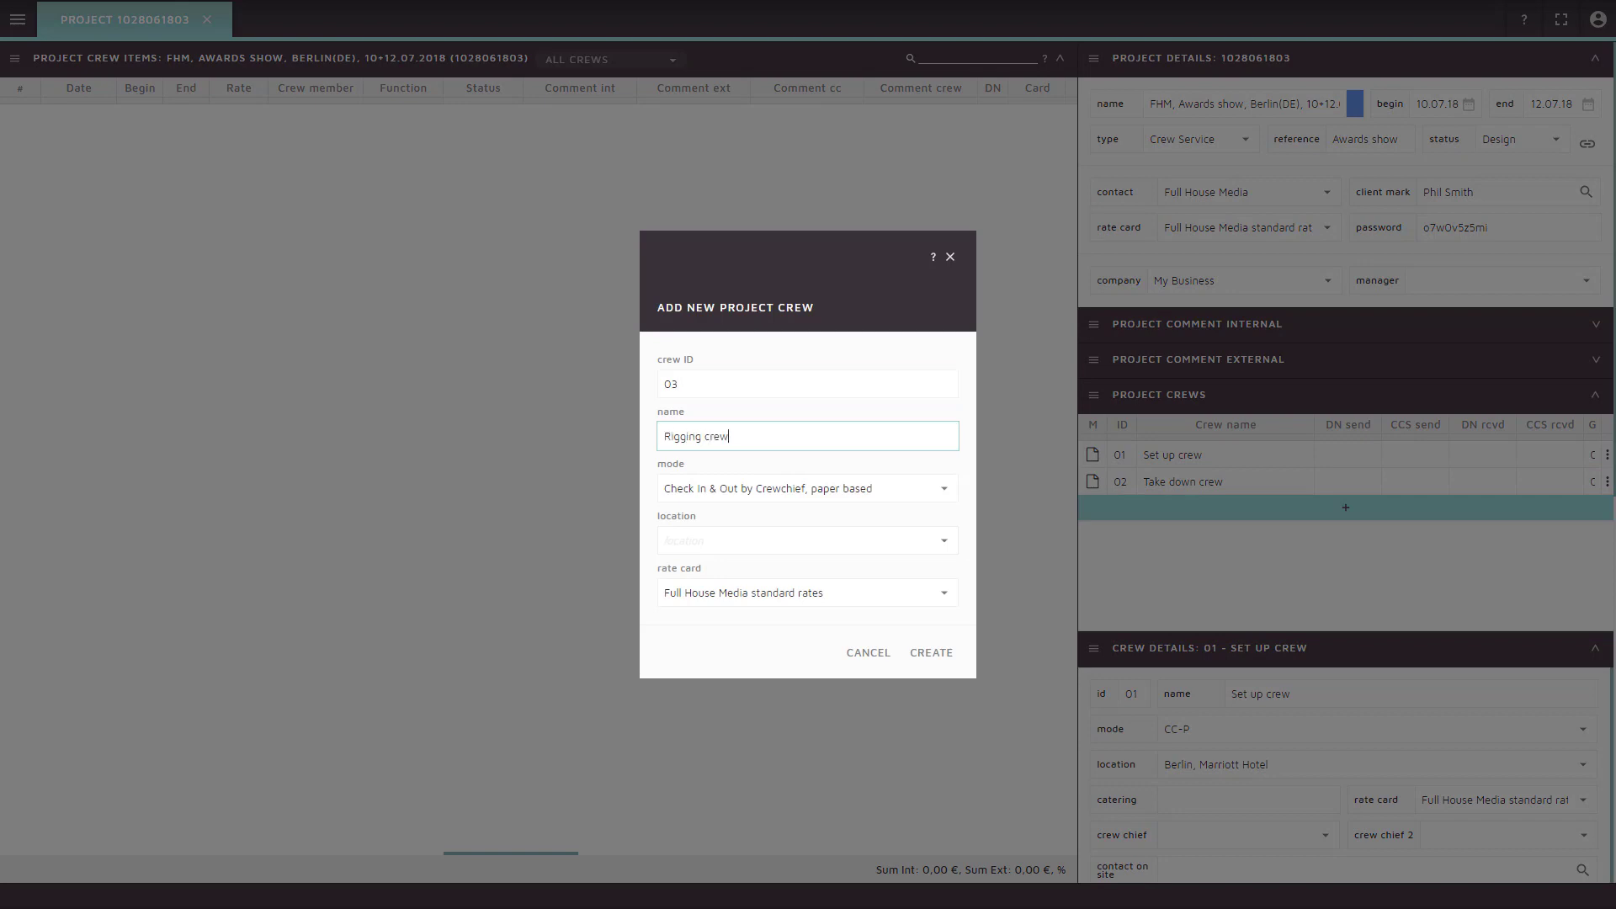
pyautogui.press('Tab')
pyautogui.press('Down')
pyautogui.press('Return')
pyautogui.press('Tab')
pyautogui.write('Berlin, marrio')
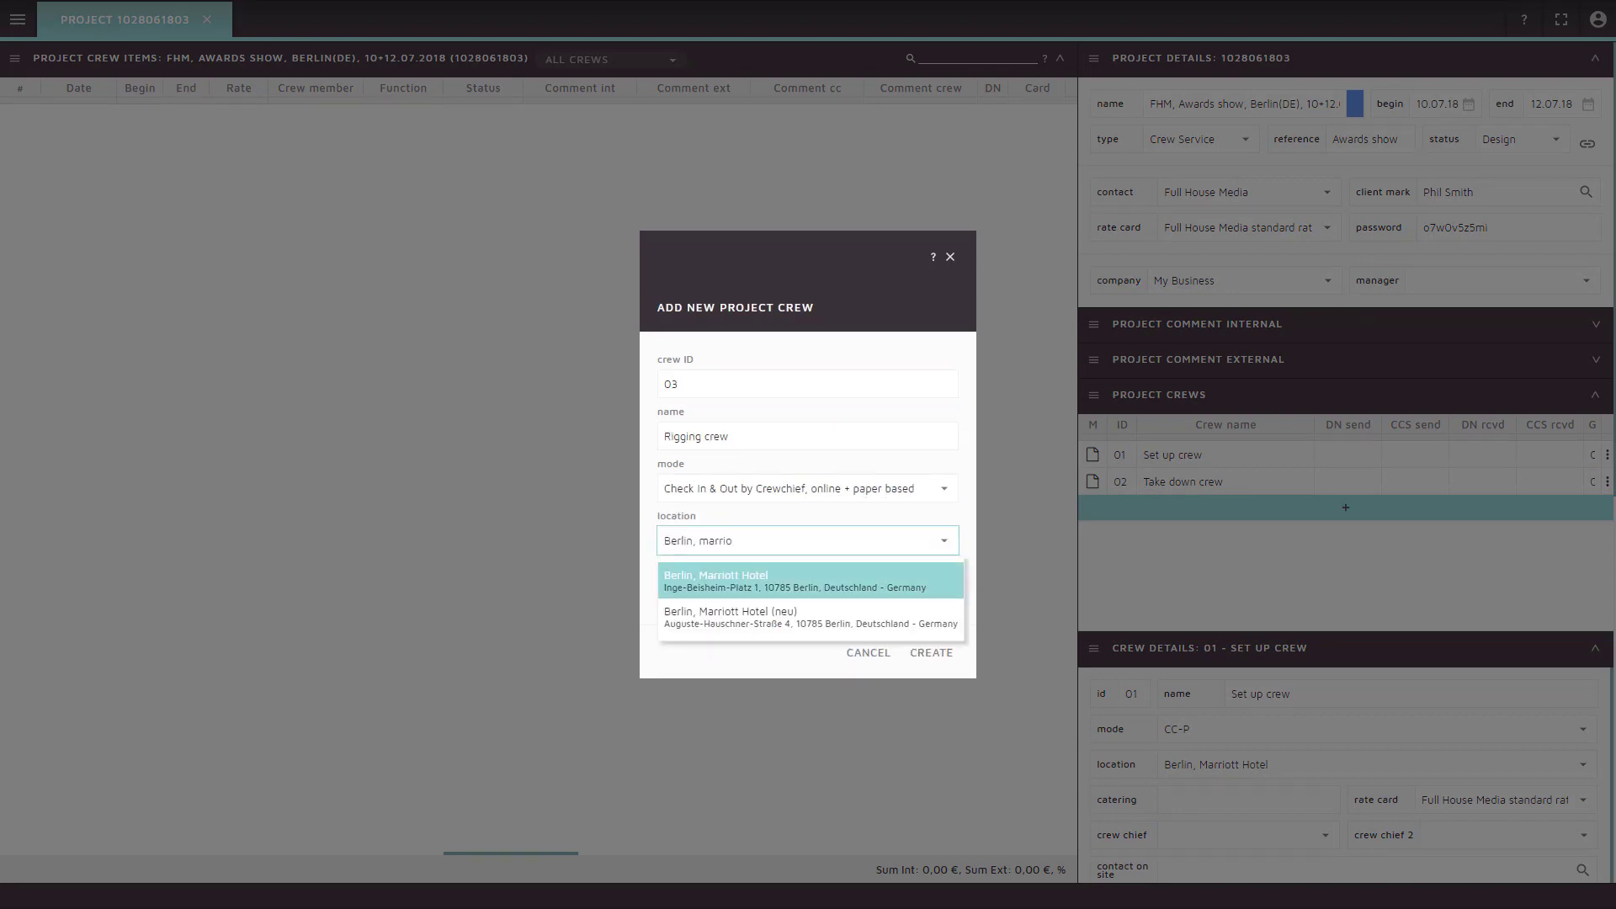
pyautogui.press('Return')
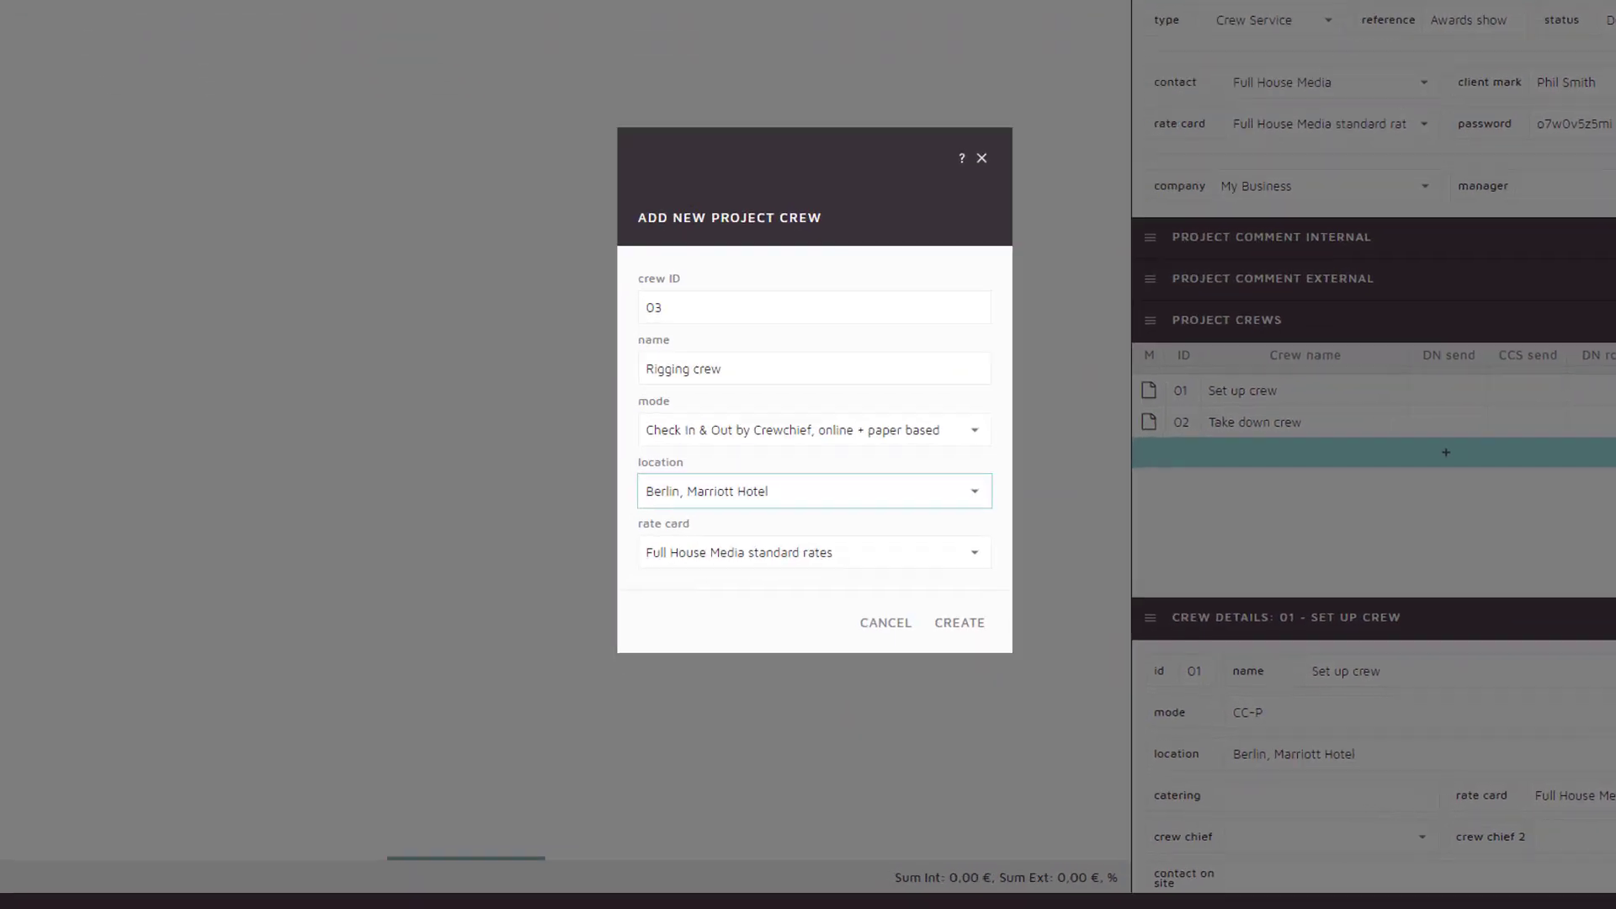
pyautogui.press('Tab')
pyautogui.press('BackSpace')
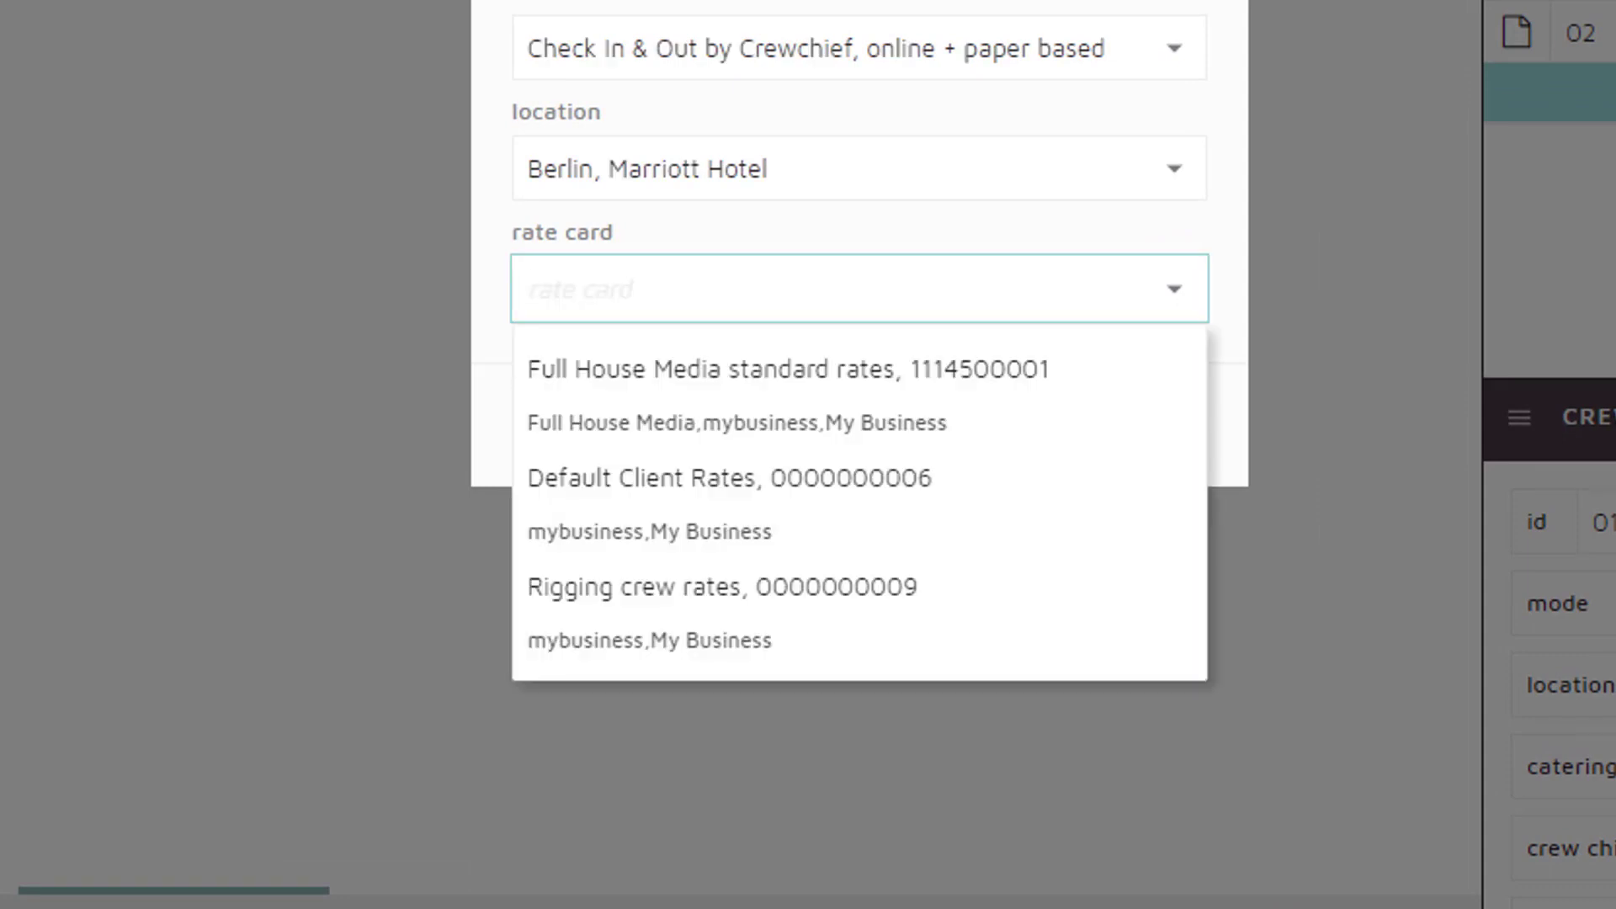
pyautogui.press('Down')
pyautogui.press('Down')
pyautogui.press('Down')
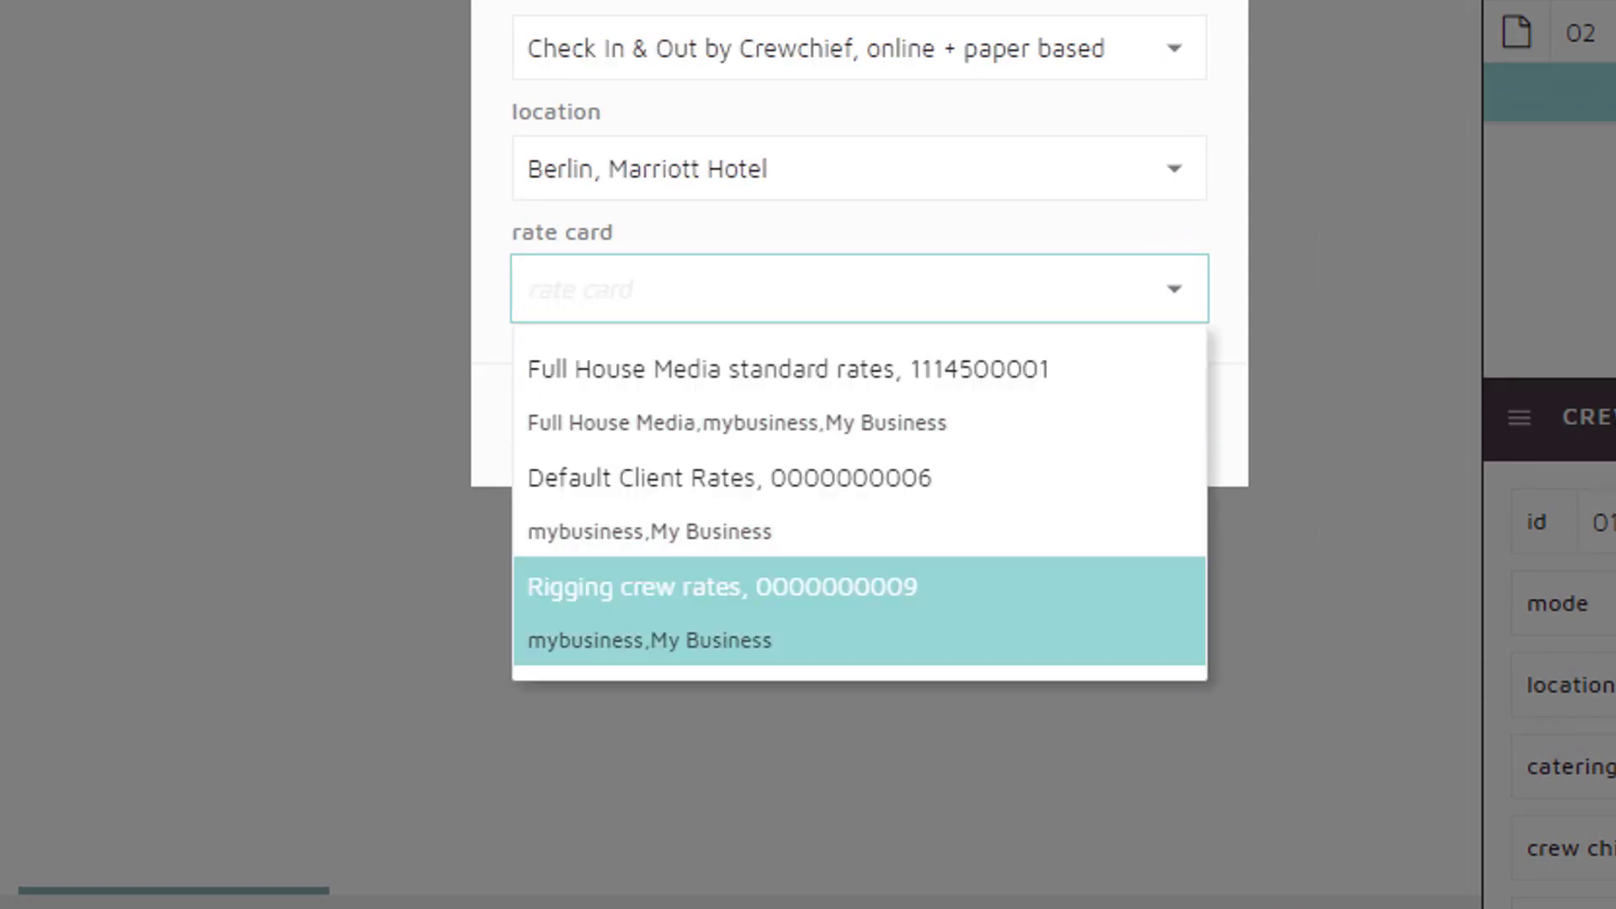
pyautogui.press('Return')
pyautogui.press('Tab')
pyautogui.press('Tab')
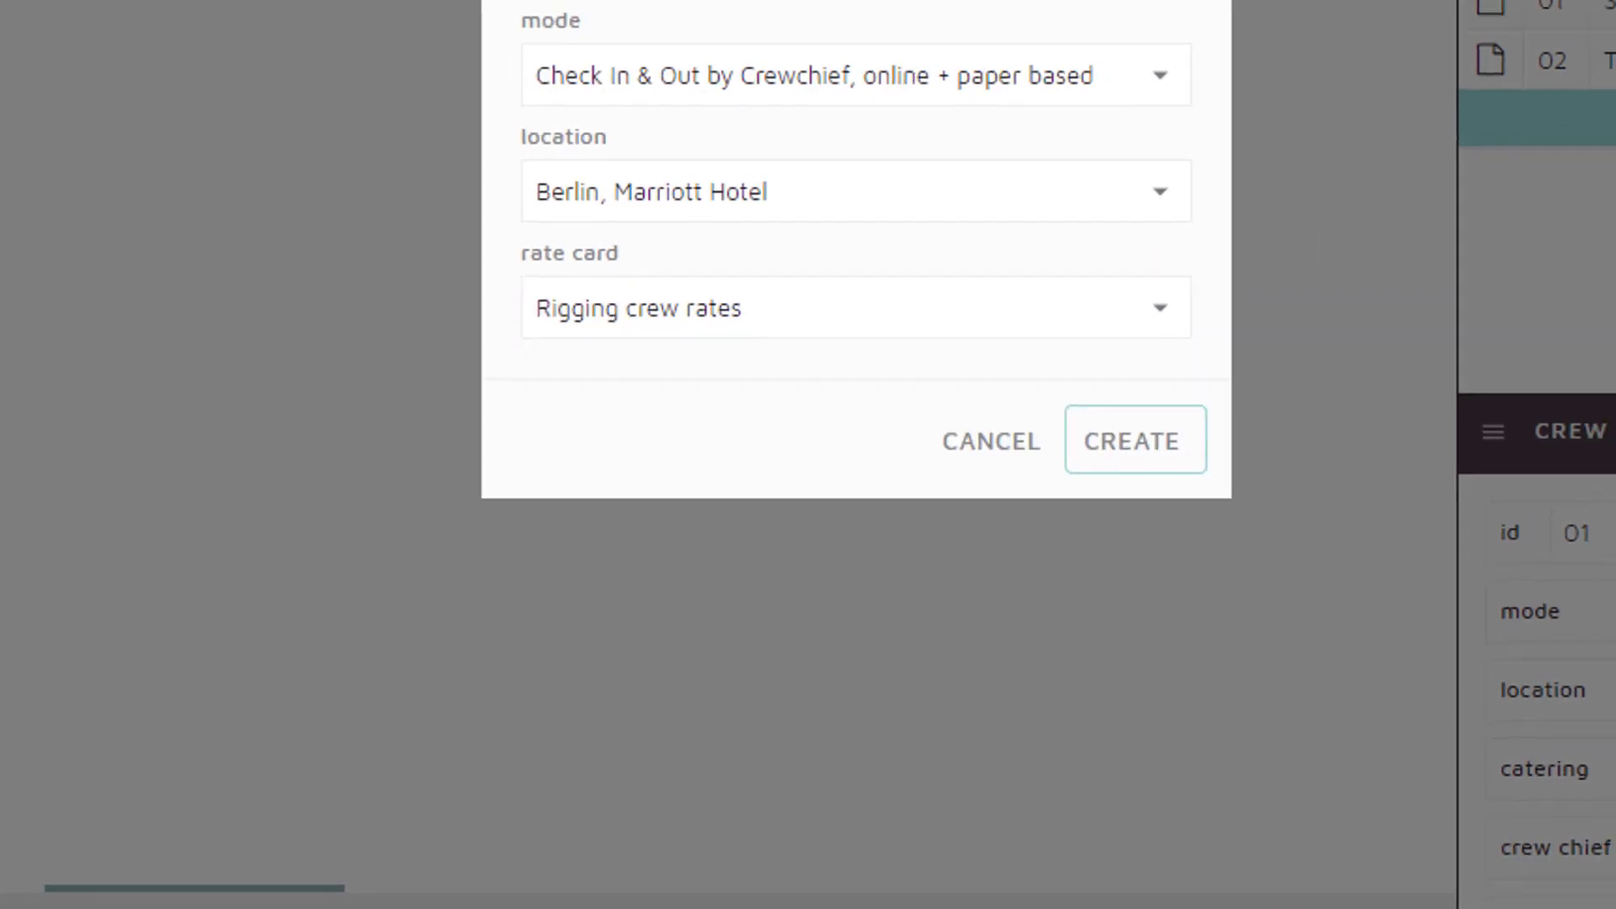
pyautogui.press('Return')
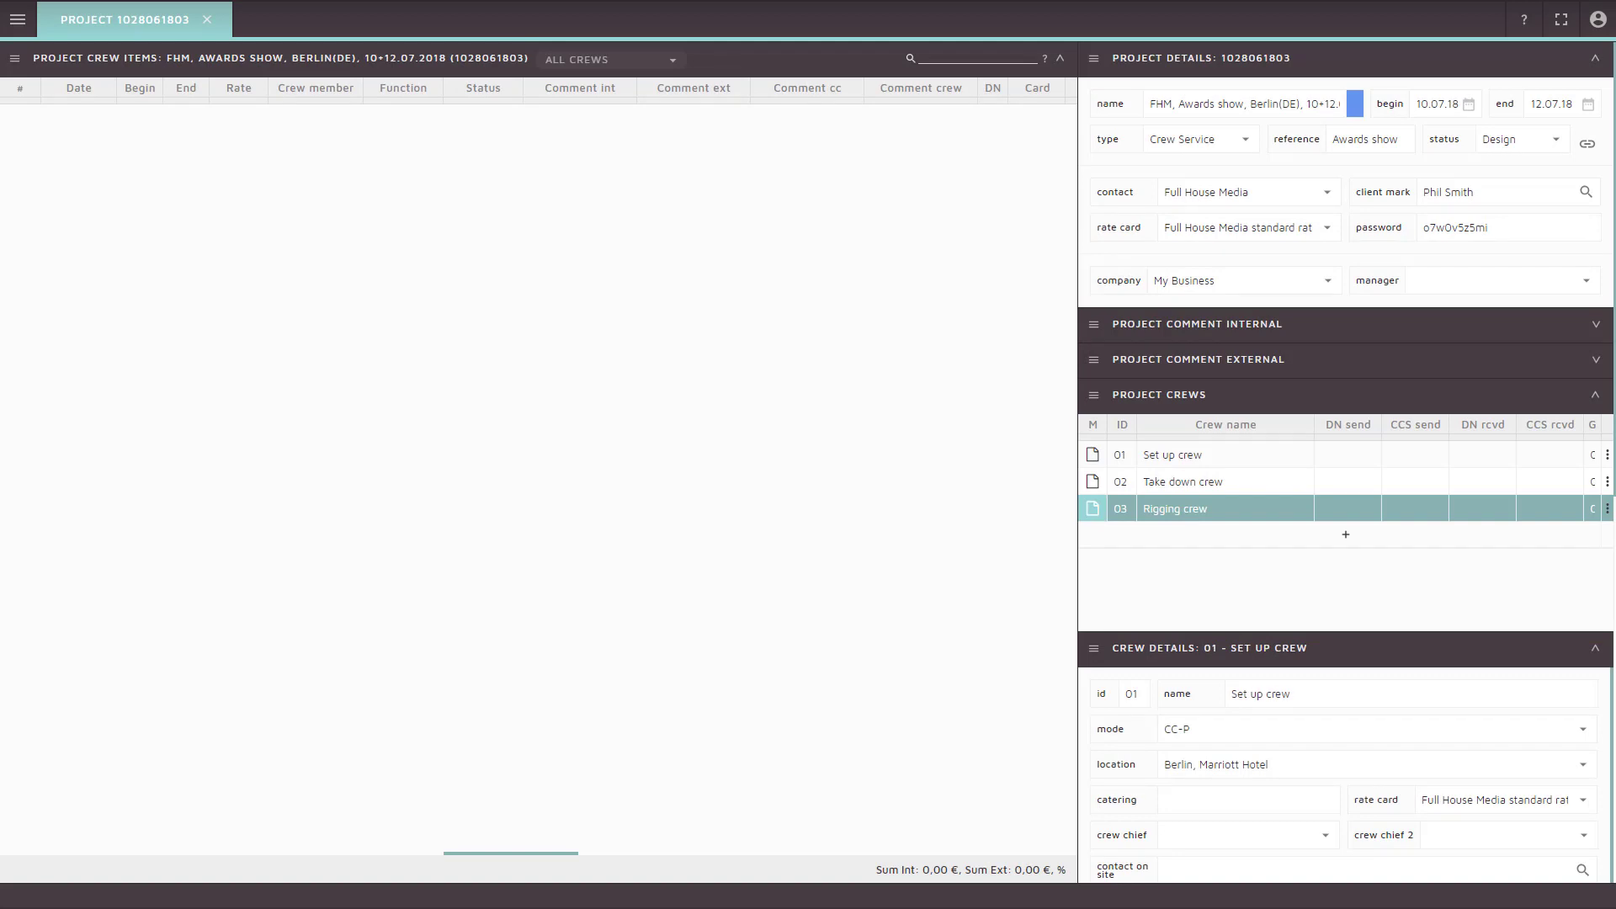
# Add a crew item dated 10.07.18 to the Set up crew
pyautogui.click(1225, 508)
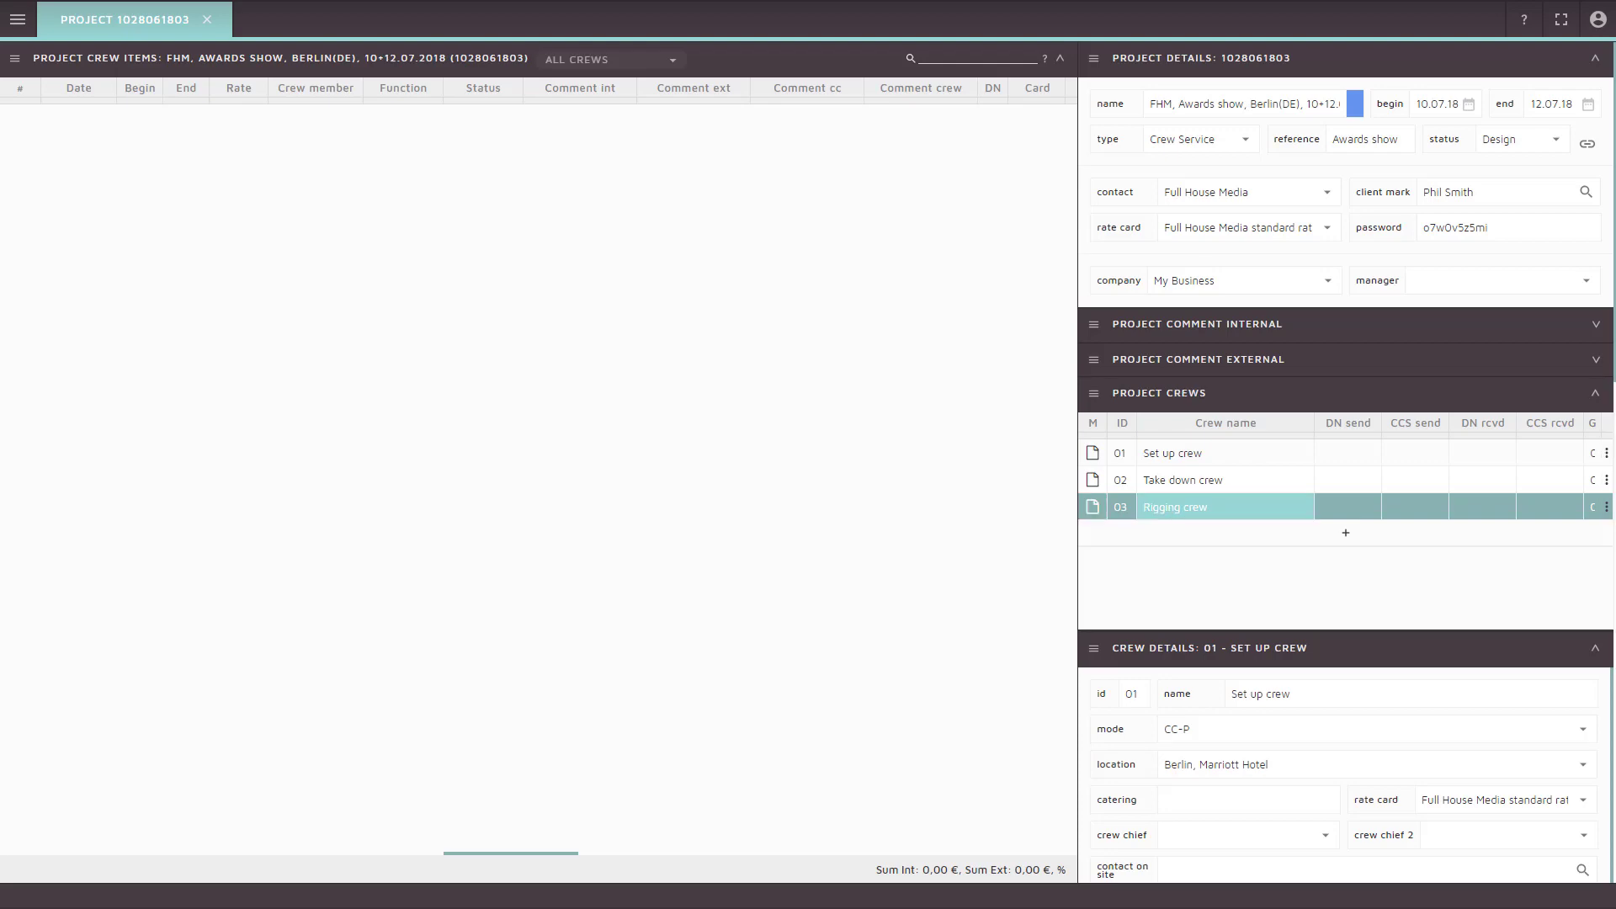
pyautogui.press('Up')
pyautogui.press('Up')
pyautogui.press('Right')
pyautogui.press('Right')
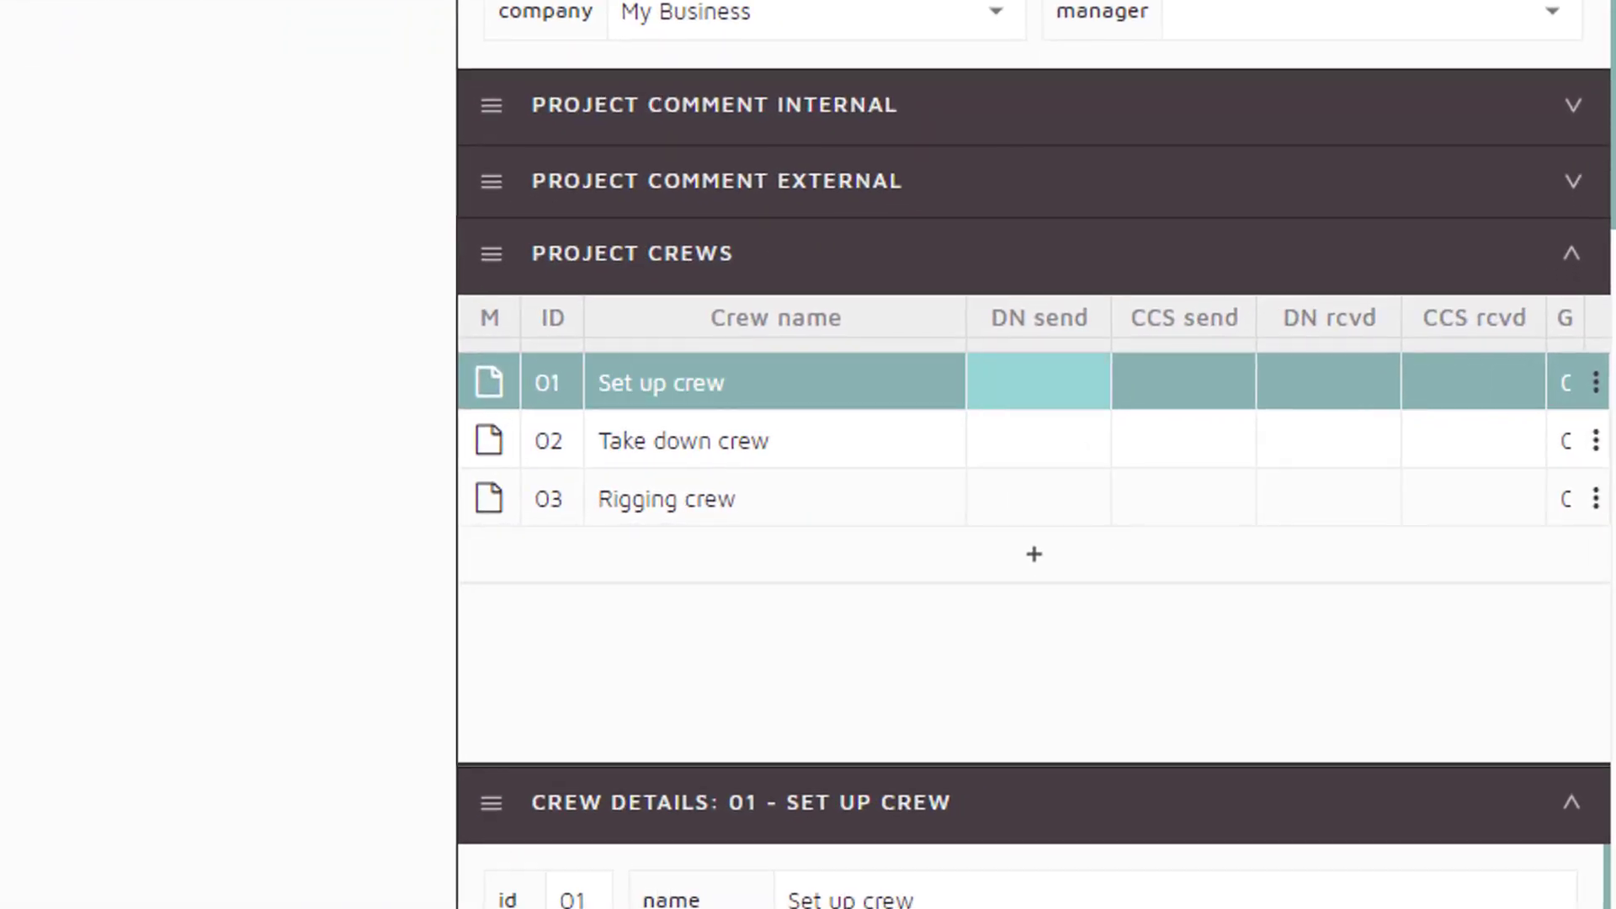
pyautogui.press('Right')
pyautogui.press('Right')
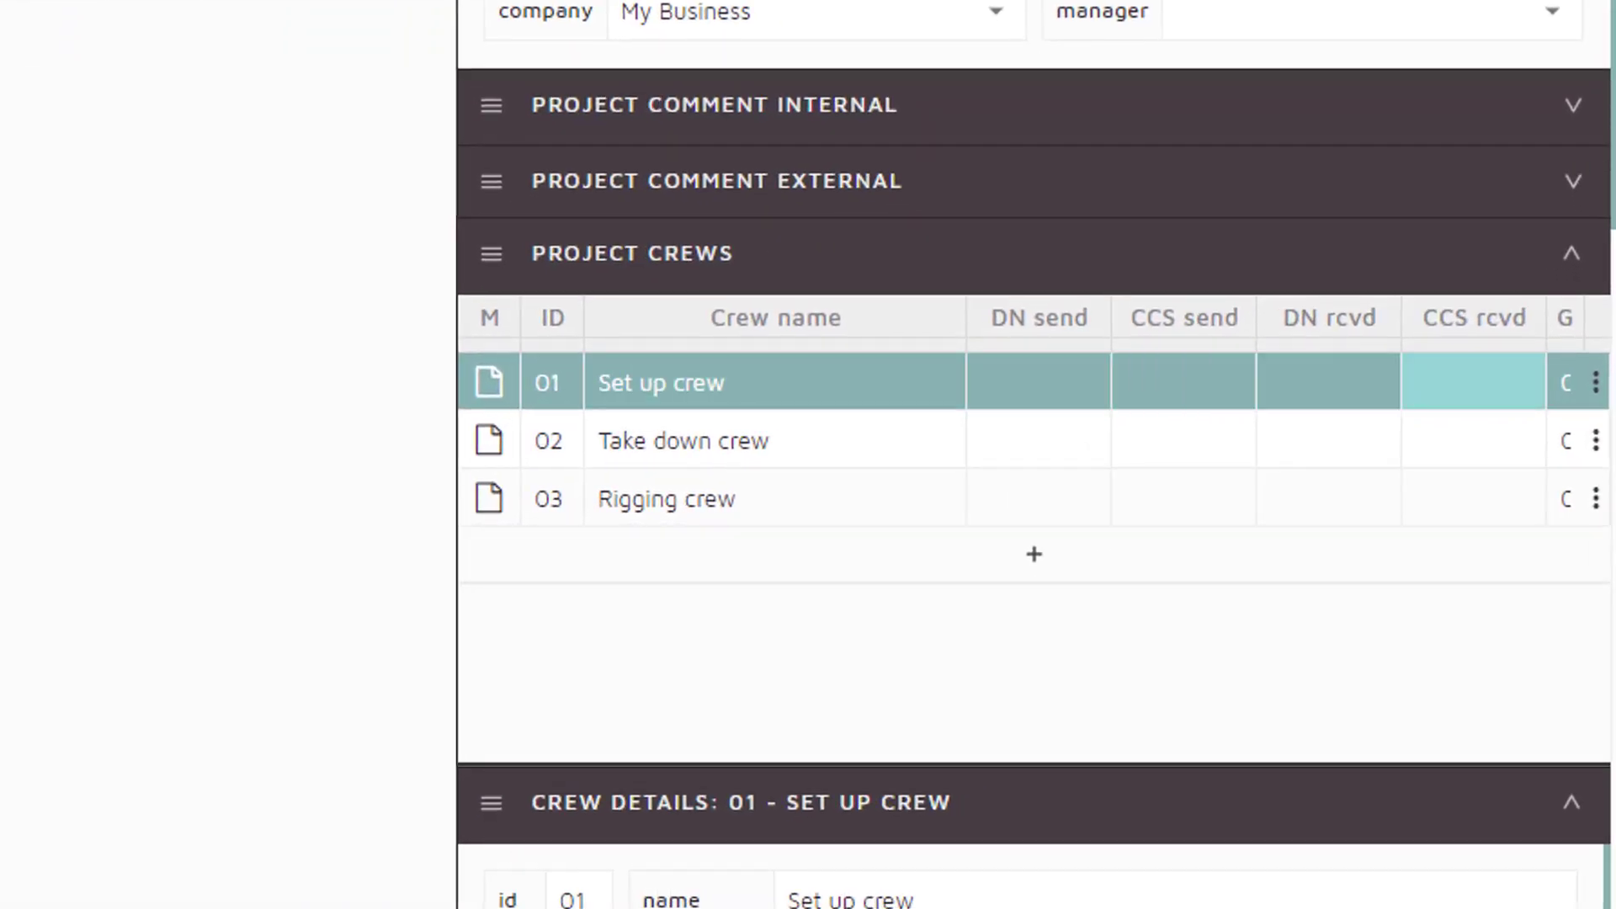
pyautogui.press('Right')
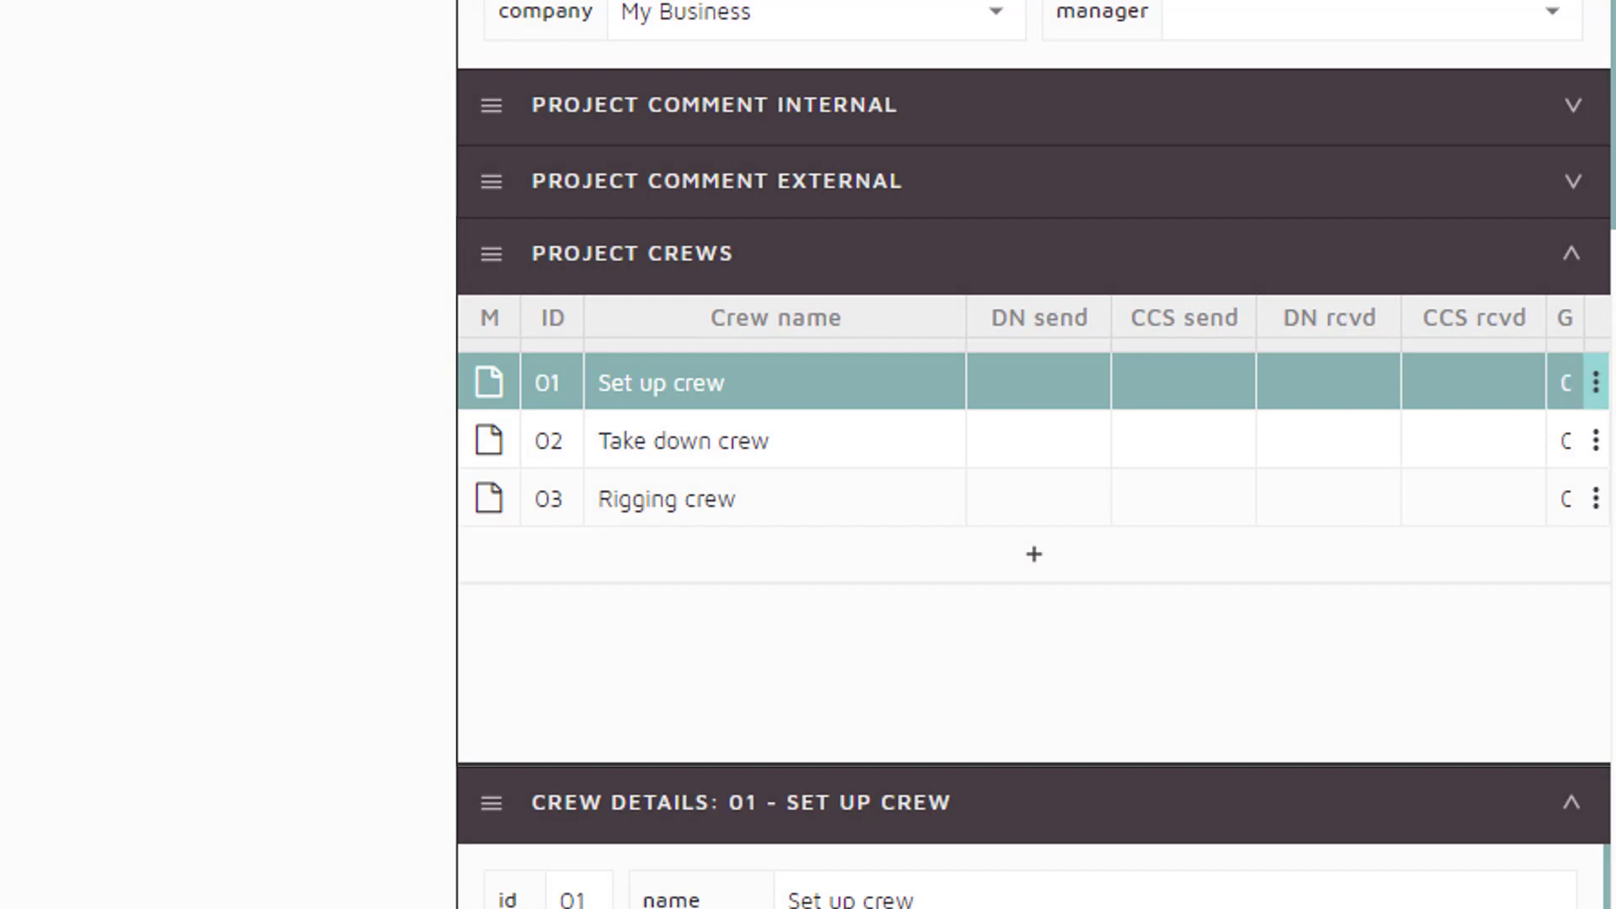
pyautogui.press('Return')
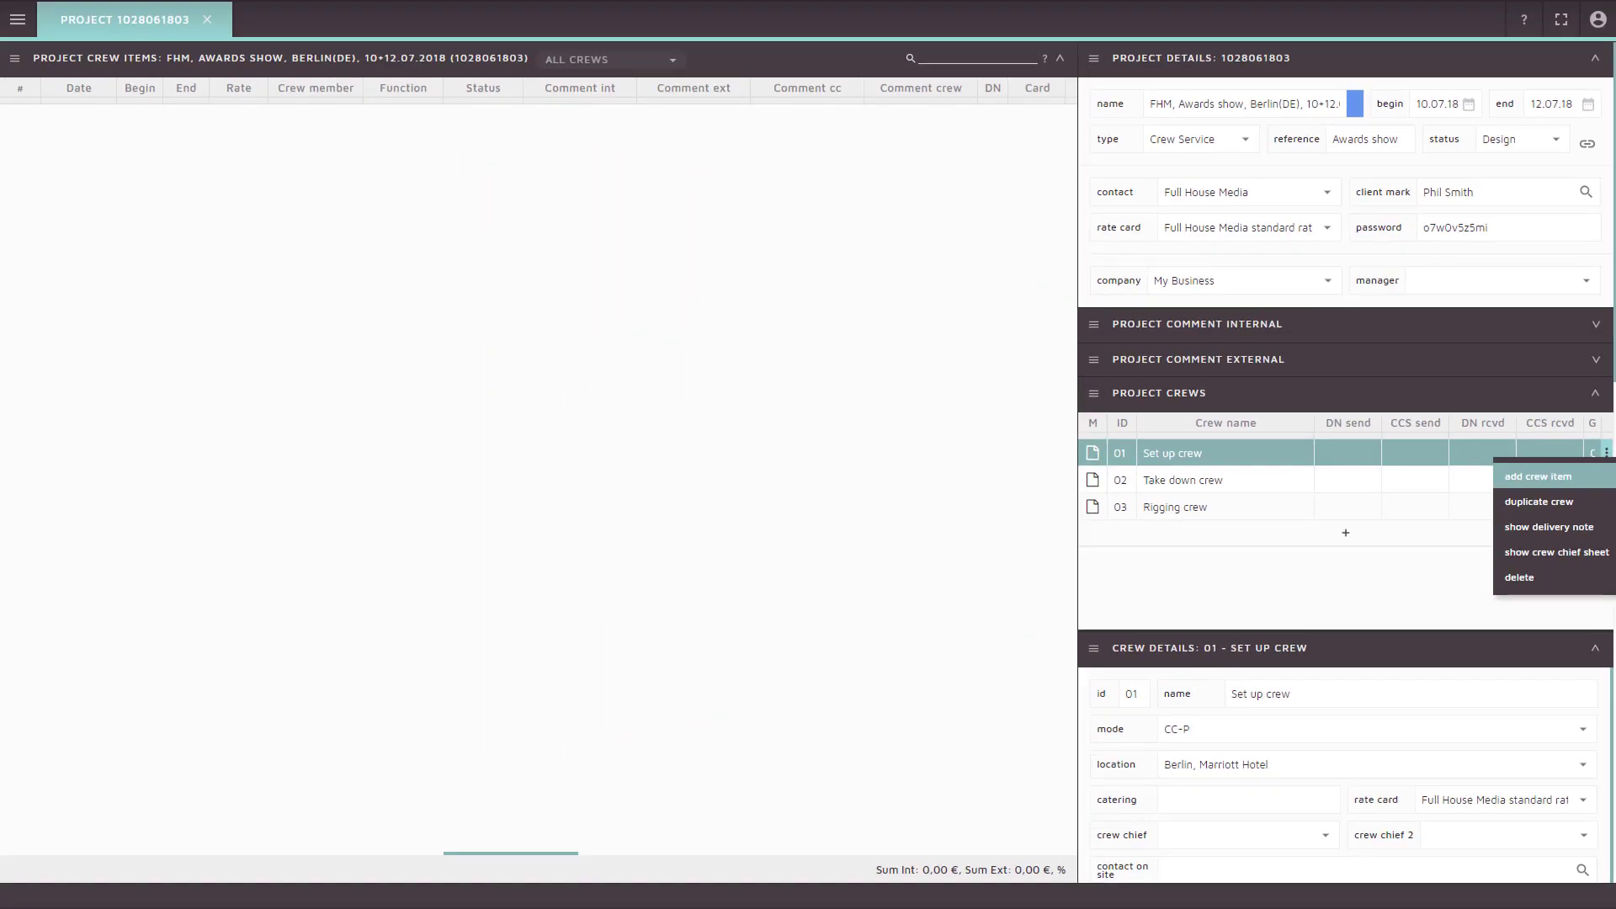
pyautogui.press('Return')
pyautogui.write('100')
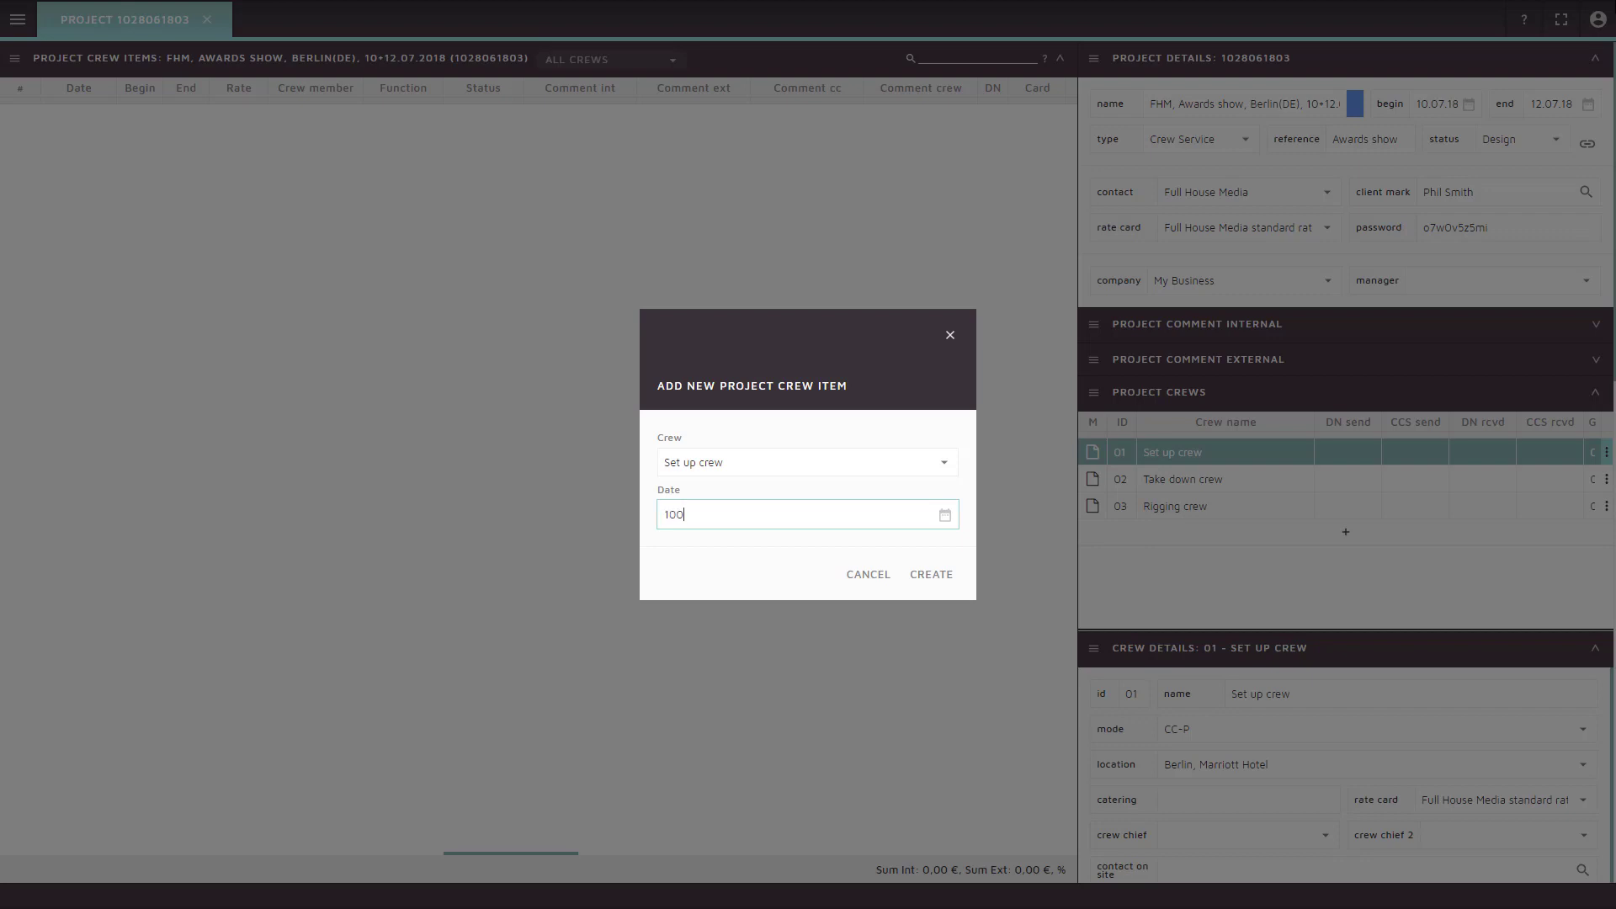
pyautogui.write('718')
pyautogui.press('Tab')
pyautogui.press('Tab')
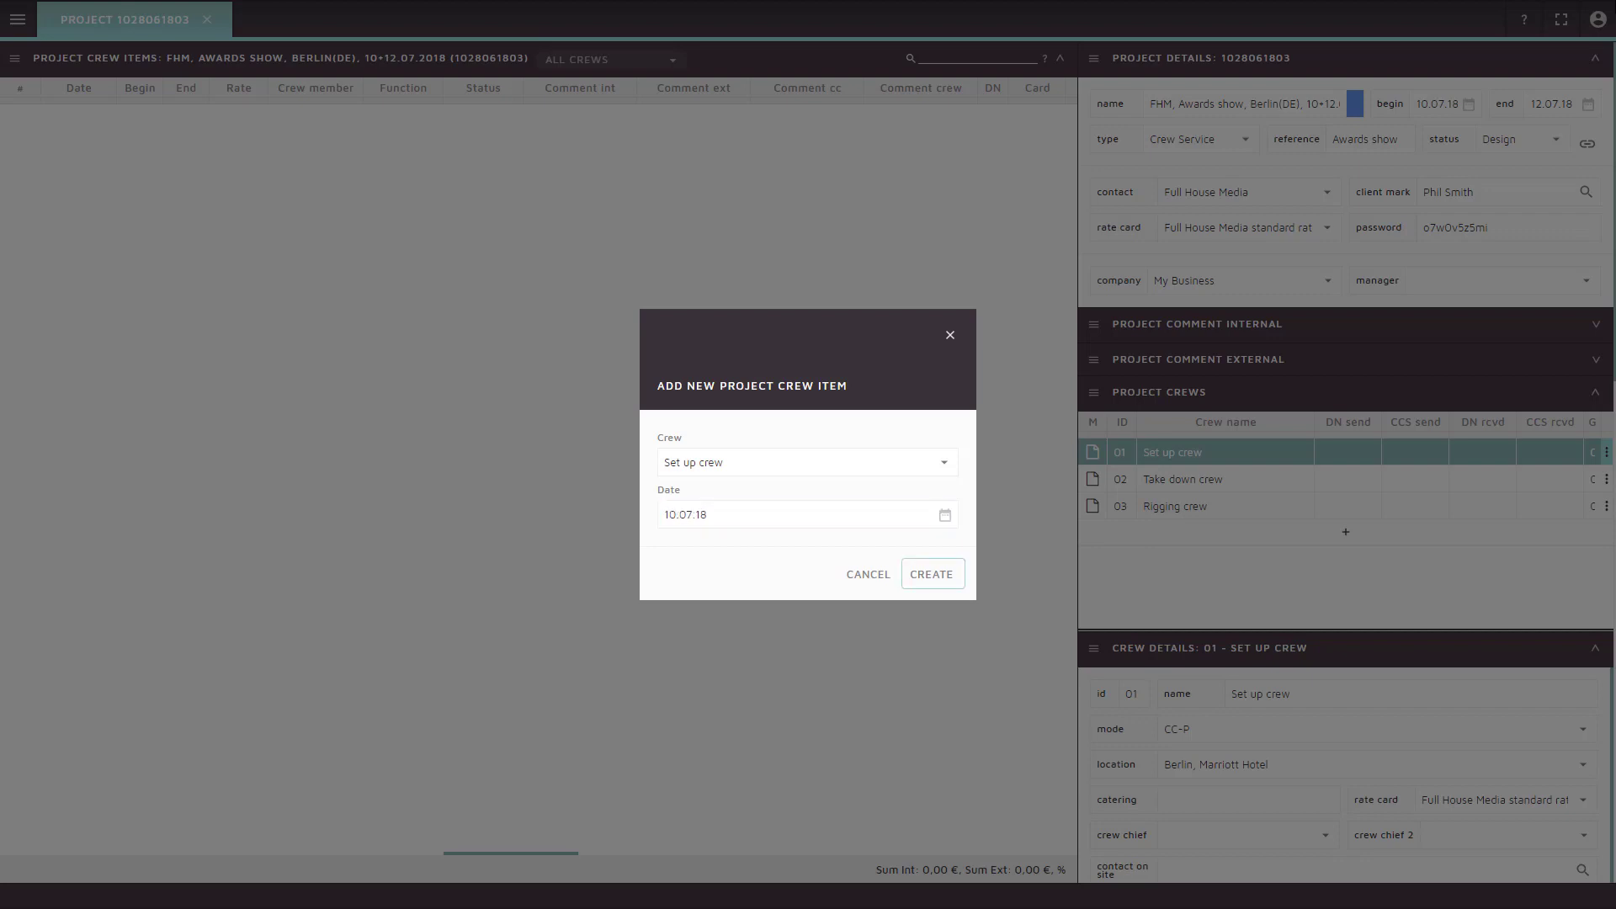
pyautogui.press('Return')
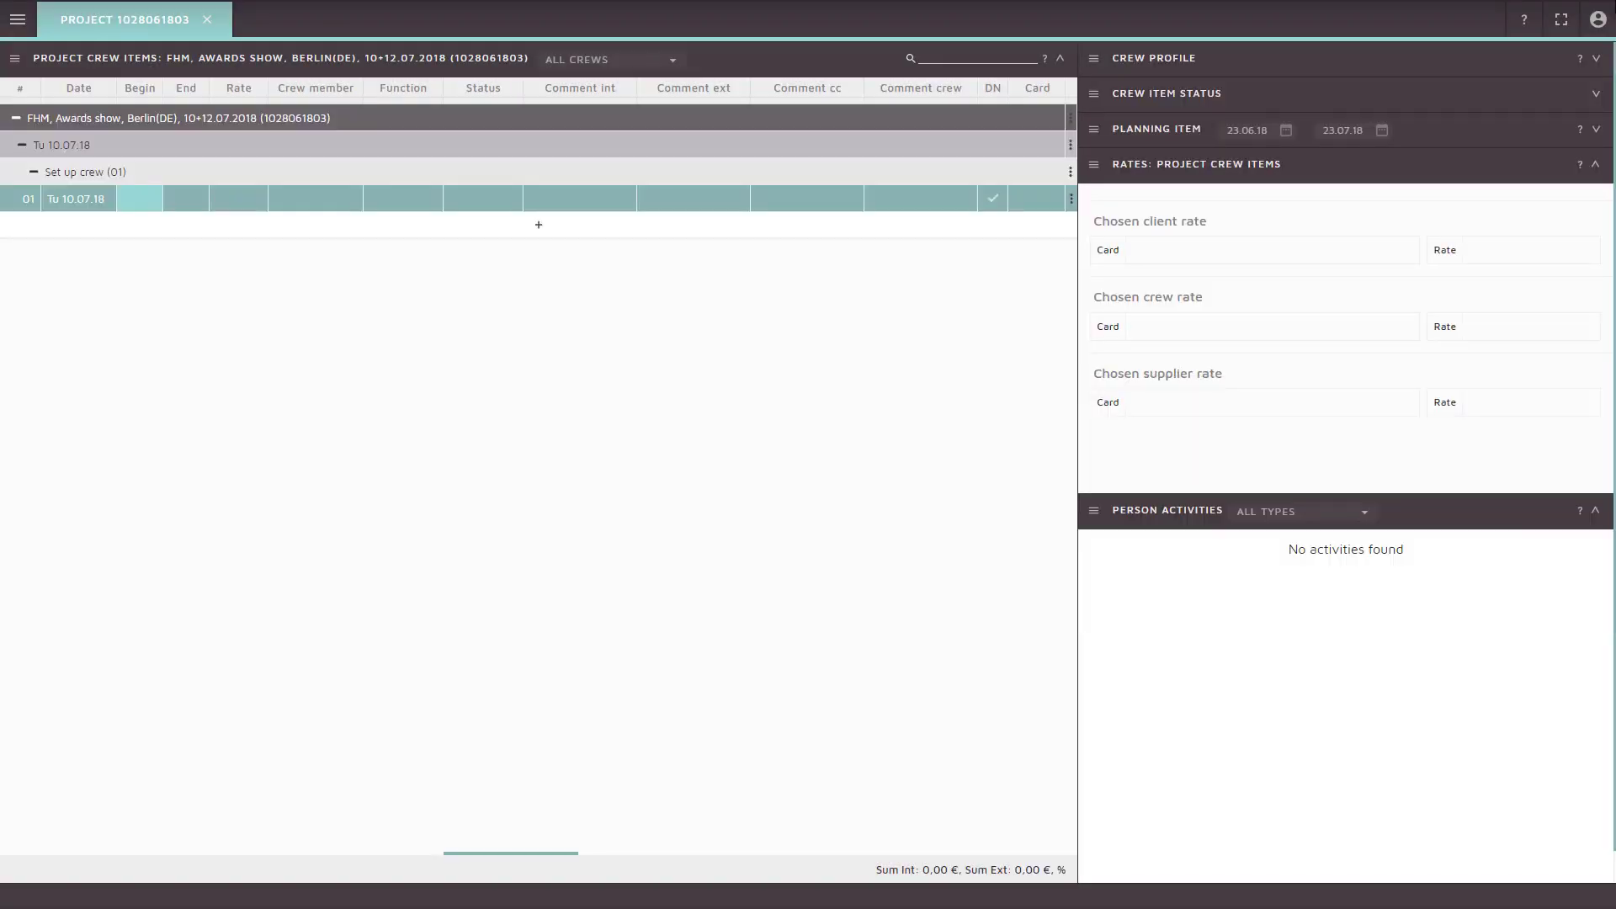
# Make the Set up crew item run 09:00–16:00 at the SH Stagehand rate
pyautogui.write('09')
pyautogui.write(':00')
pyautogui.press('Tab')
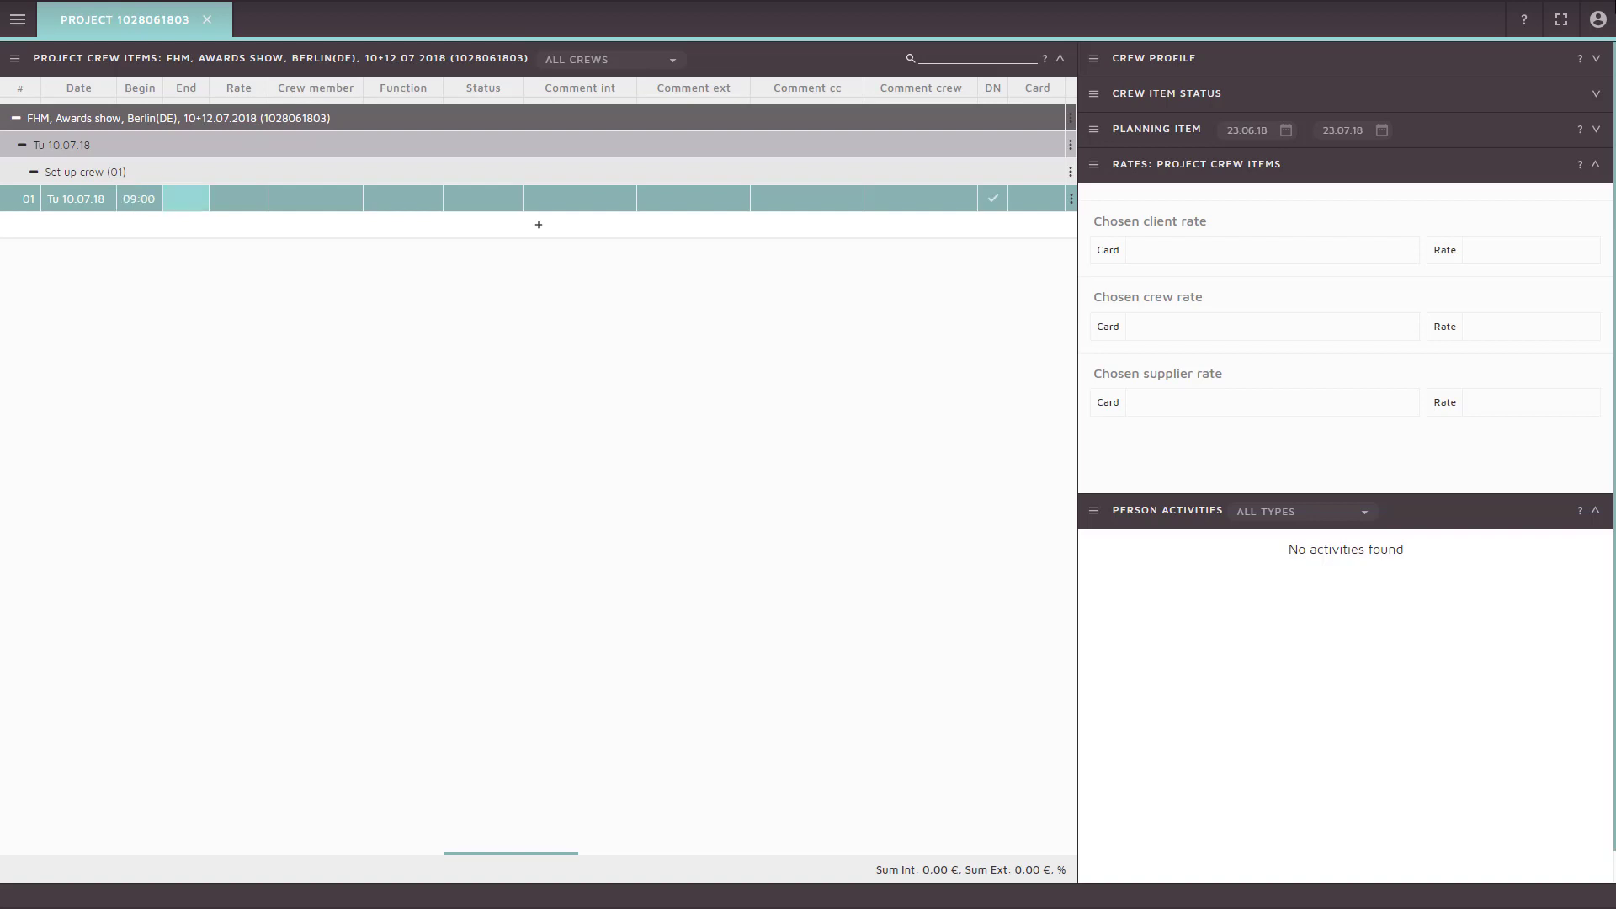
pyautogui.write('1600')
pyautogui.press('Tab')
pyautogui.press('Down')
pyautogui.press('Down')
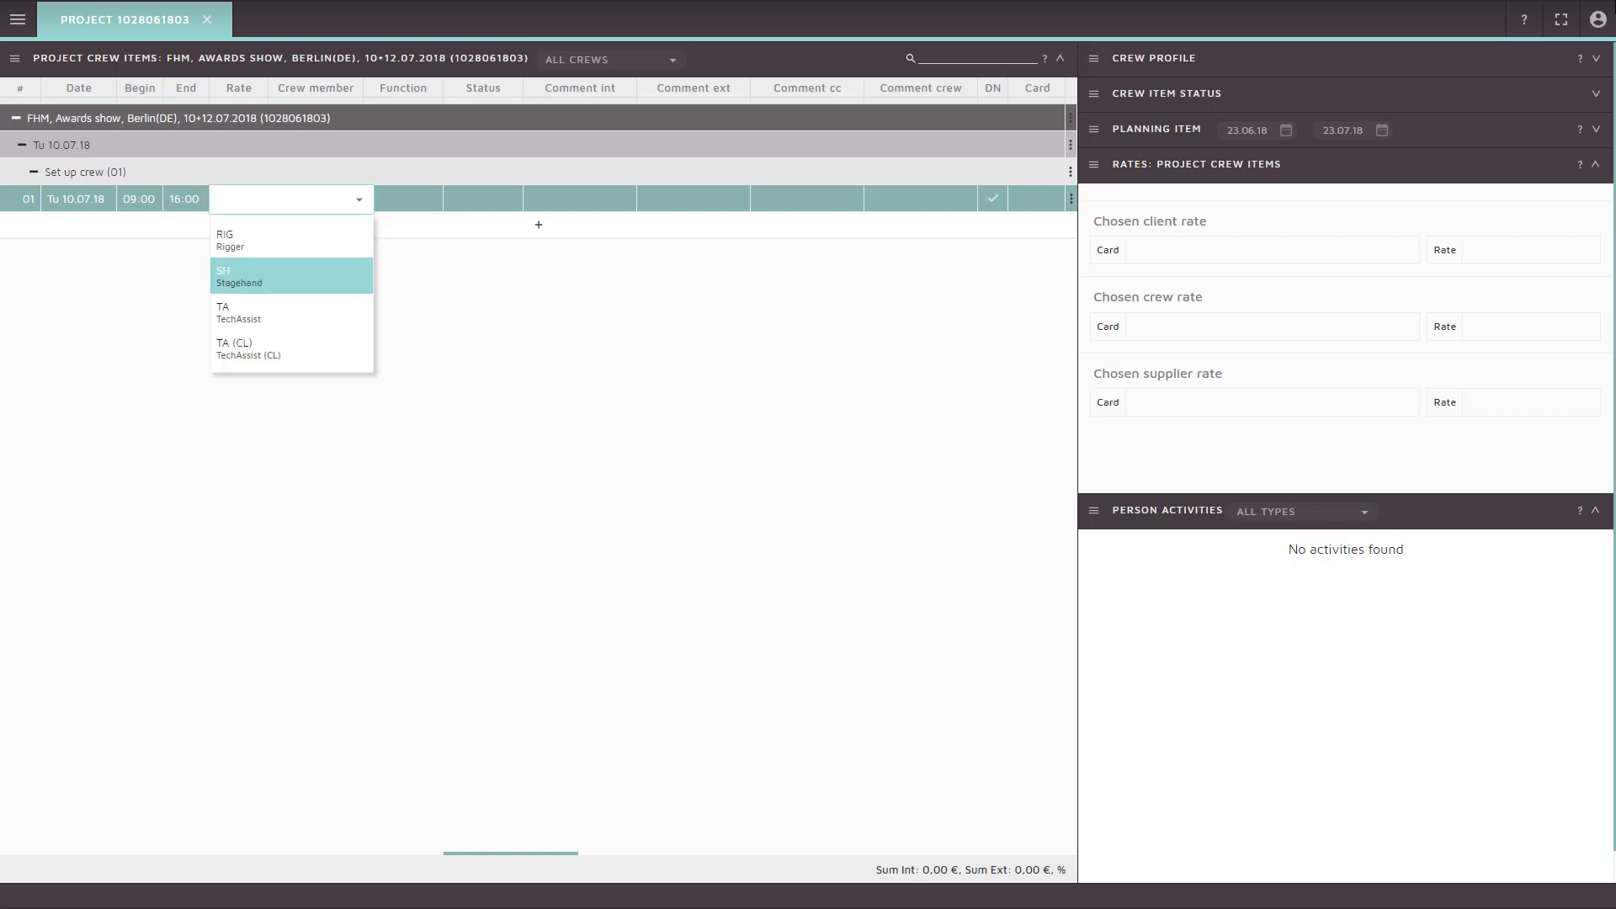
pyautogui.press('Return')
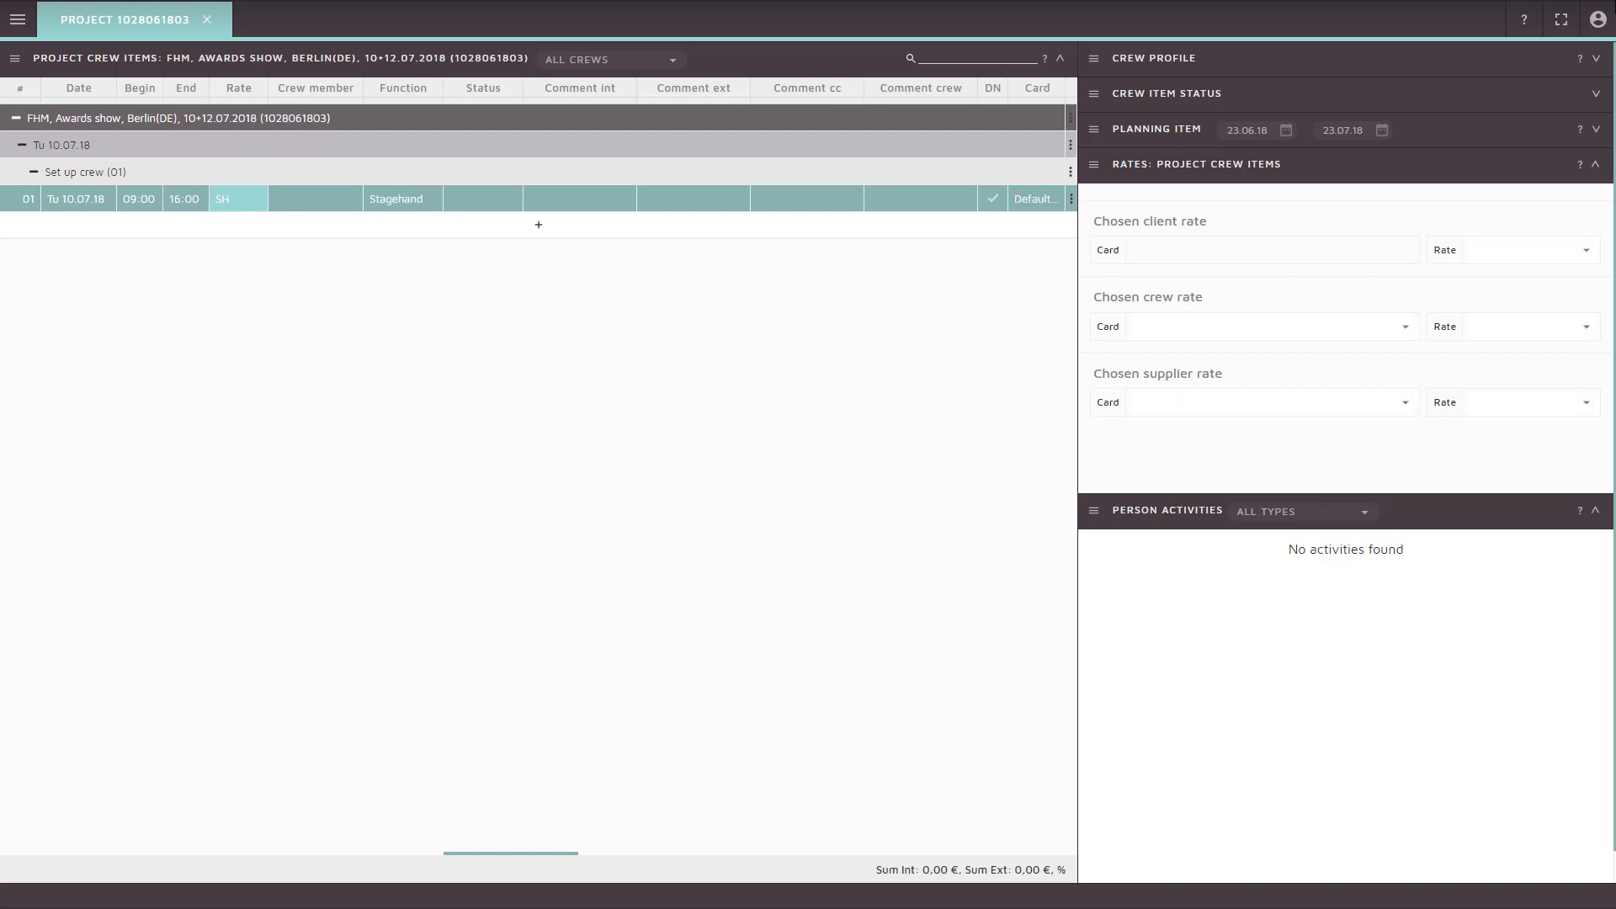
# Duplicate the Stagehand item into a second identical item
pyautogui.press('Left')
pyautogui.press('Left')
pyautogui.press('Left')
pyautogui.press('Left')
pyautogui.hotkey('ctrl', 'c')
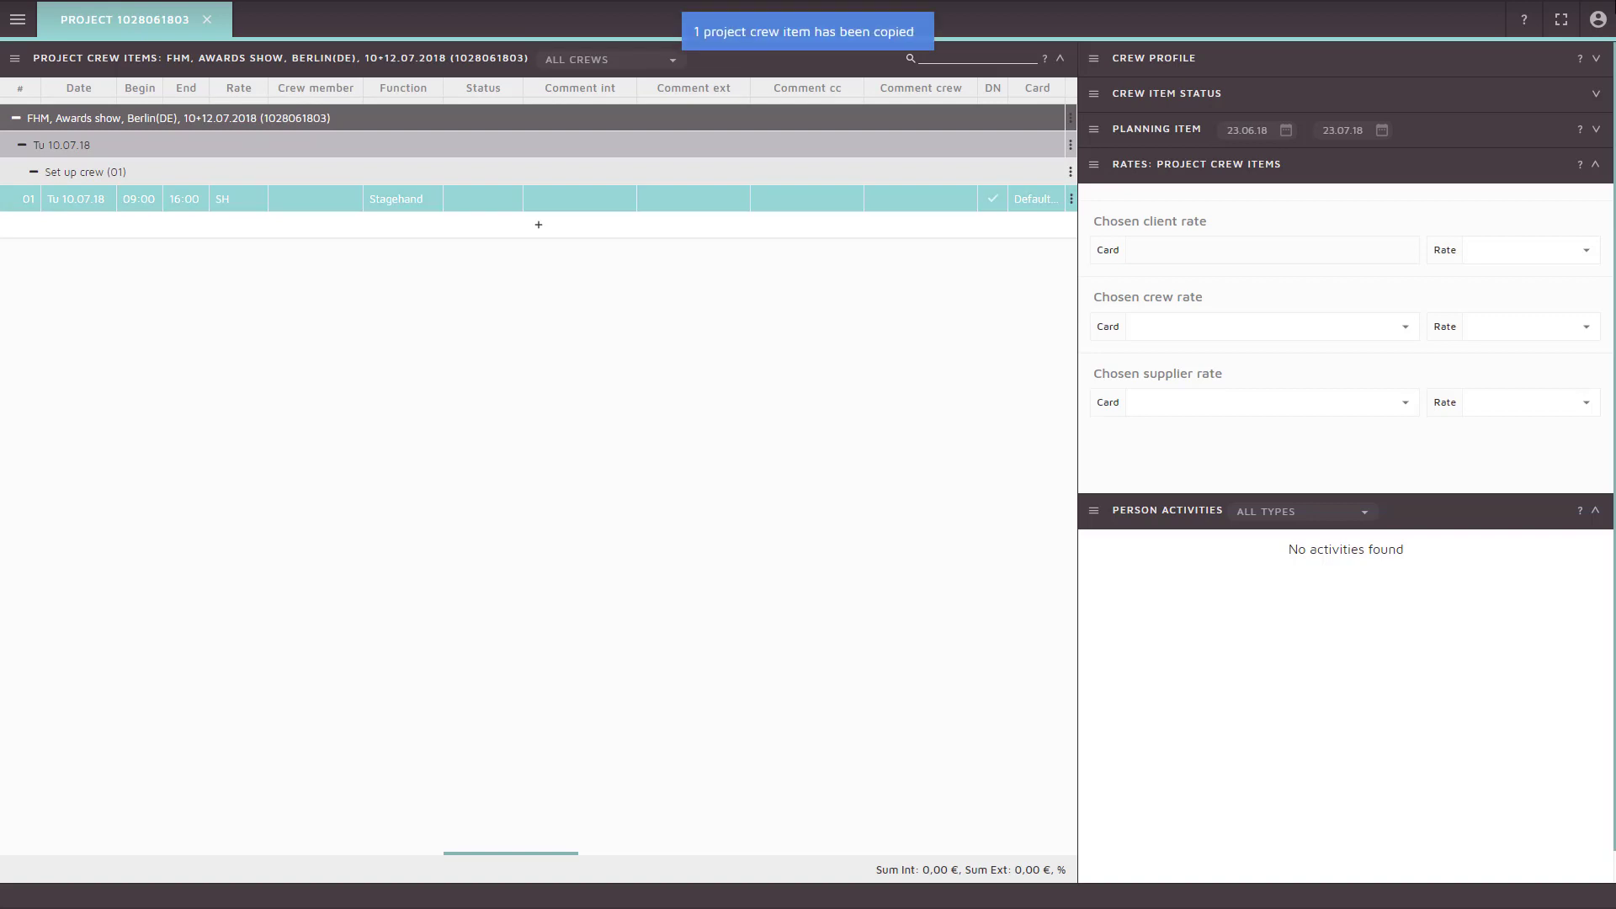
pyautogui.hotkey('ctrl', 'v')
pyautogui.press('Down')
pyautogui.press('Down')
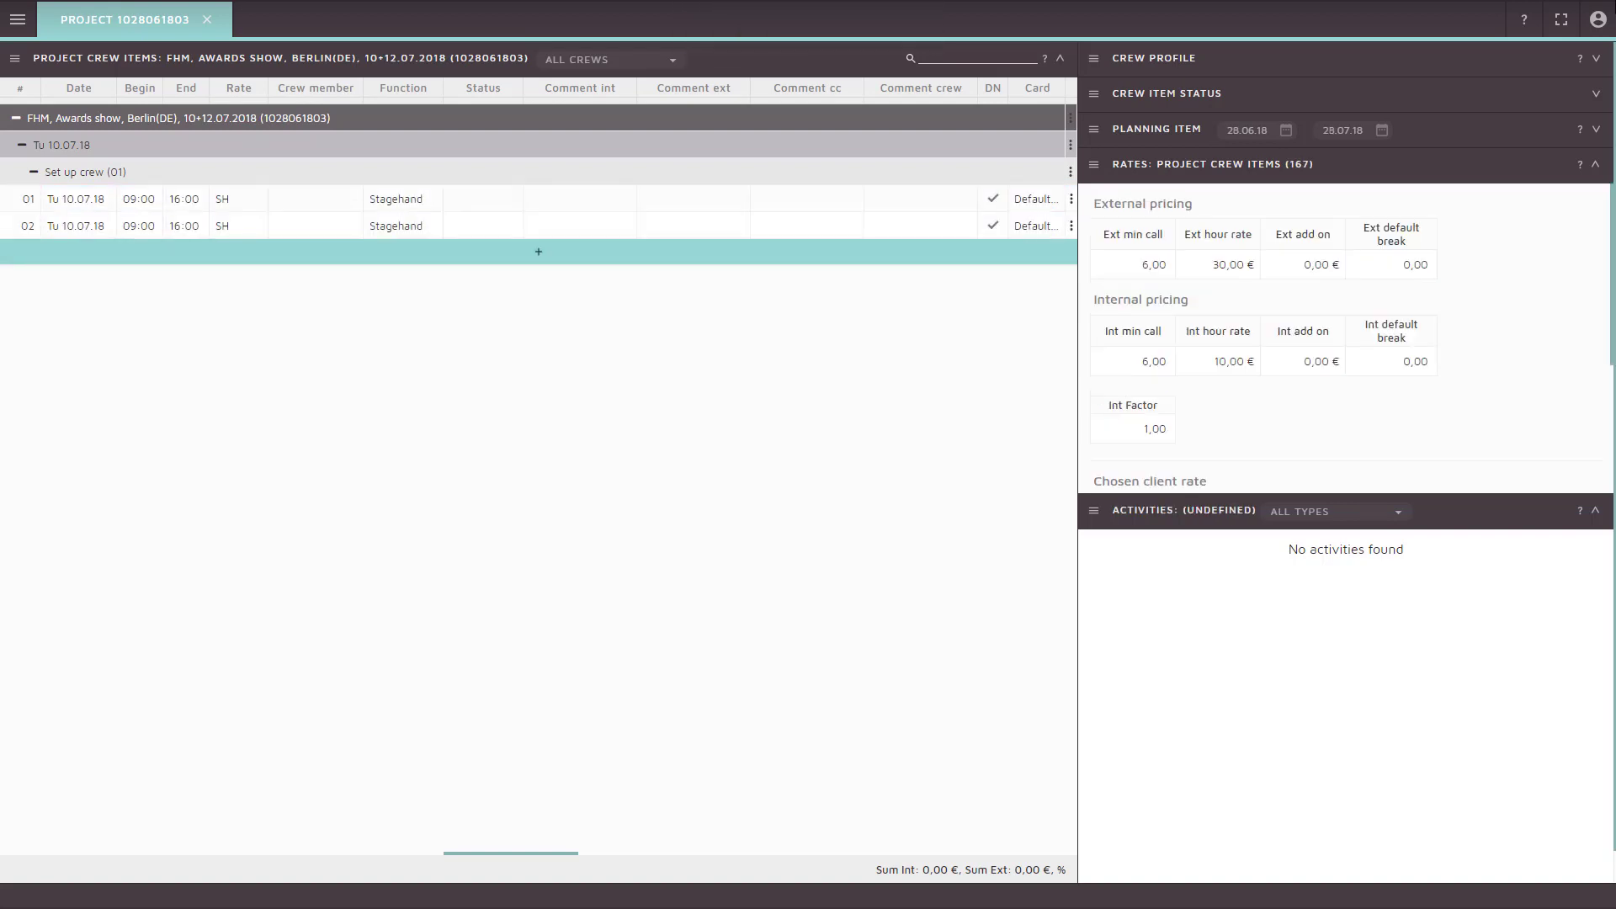
# Add a new item running 09:00–16:00 at the TA (CL) TechAssist rate
pyautogui.press('Return')
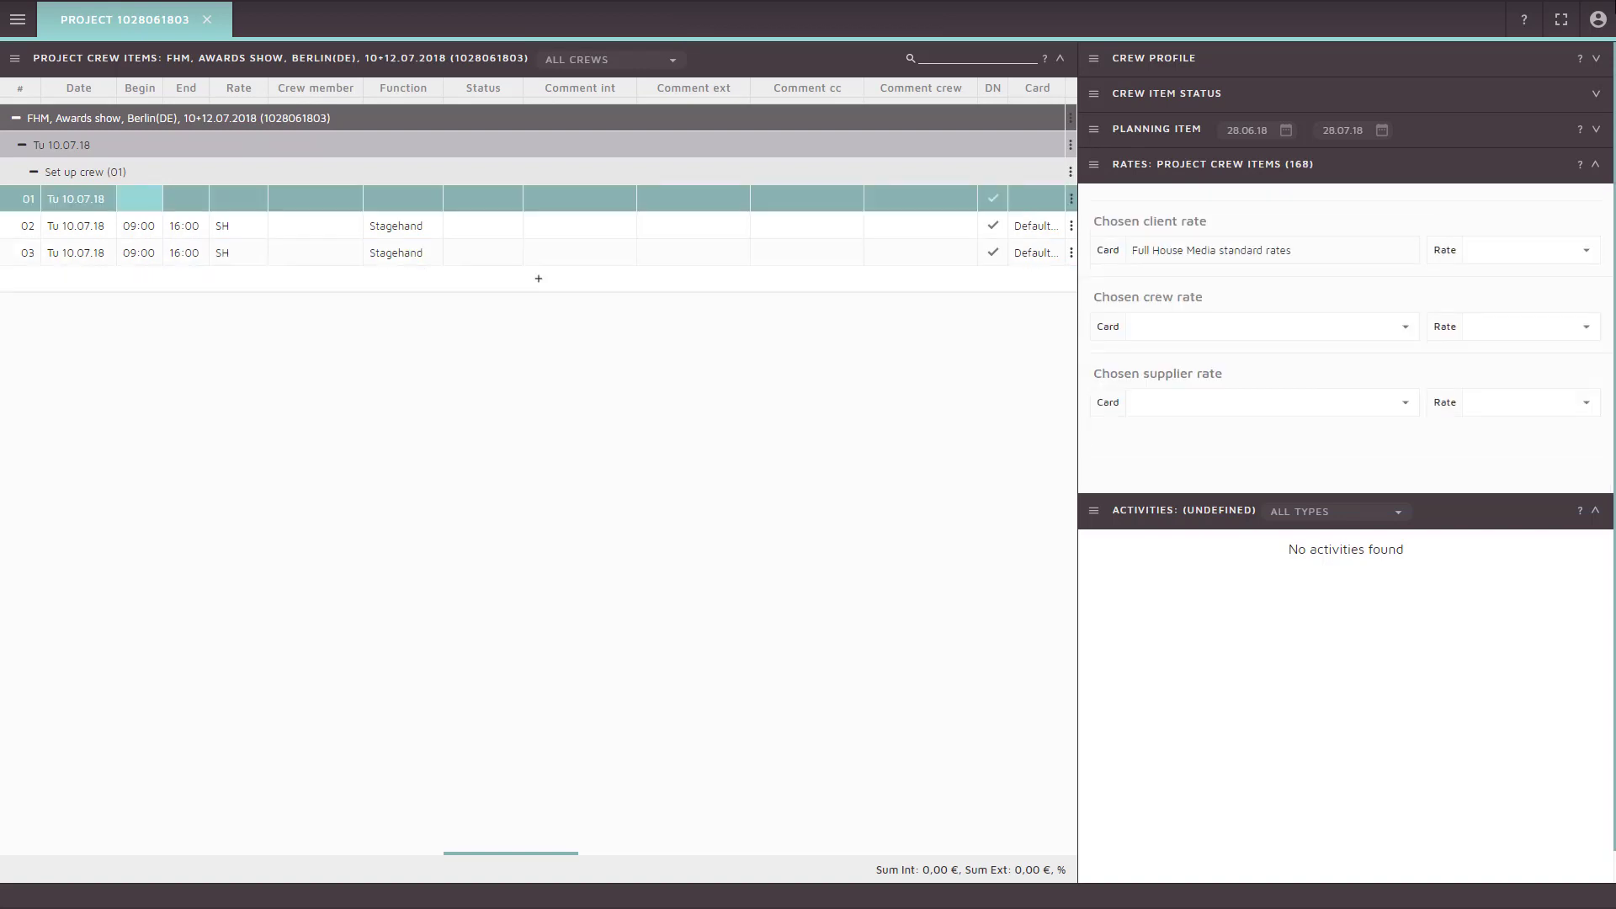
pyautogui.write('09:00')
pyautogui.press('Tab')
pyautogui.write('16:00')
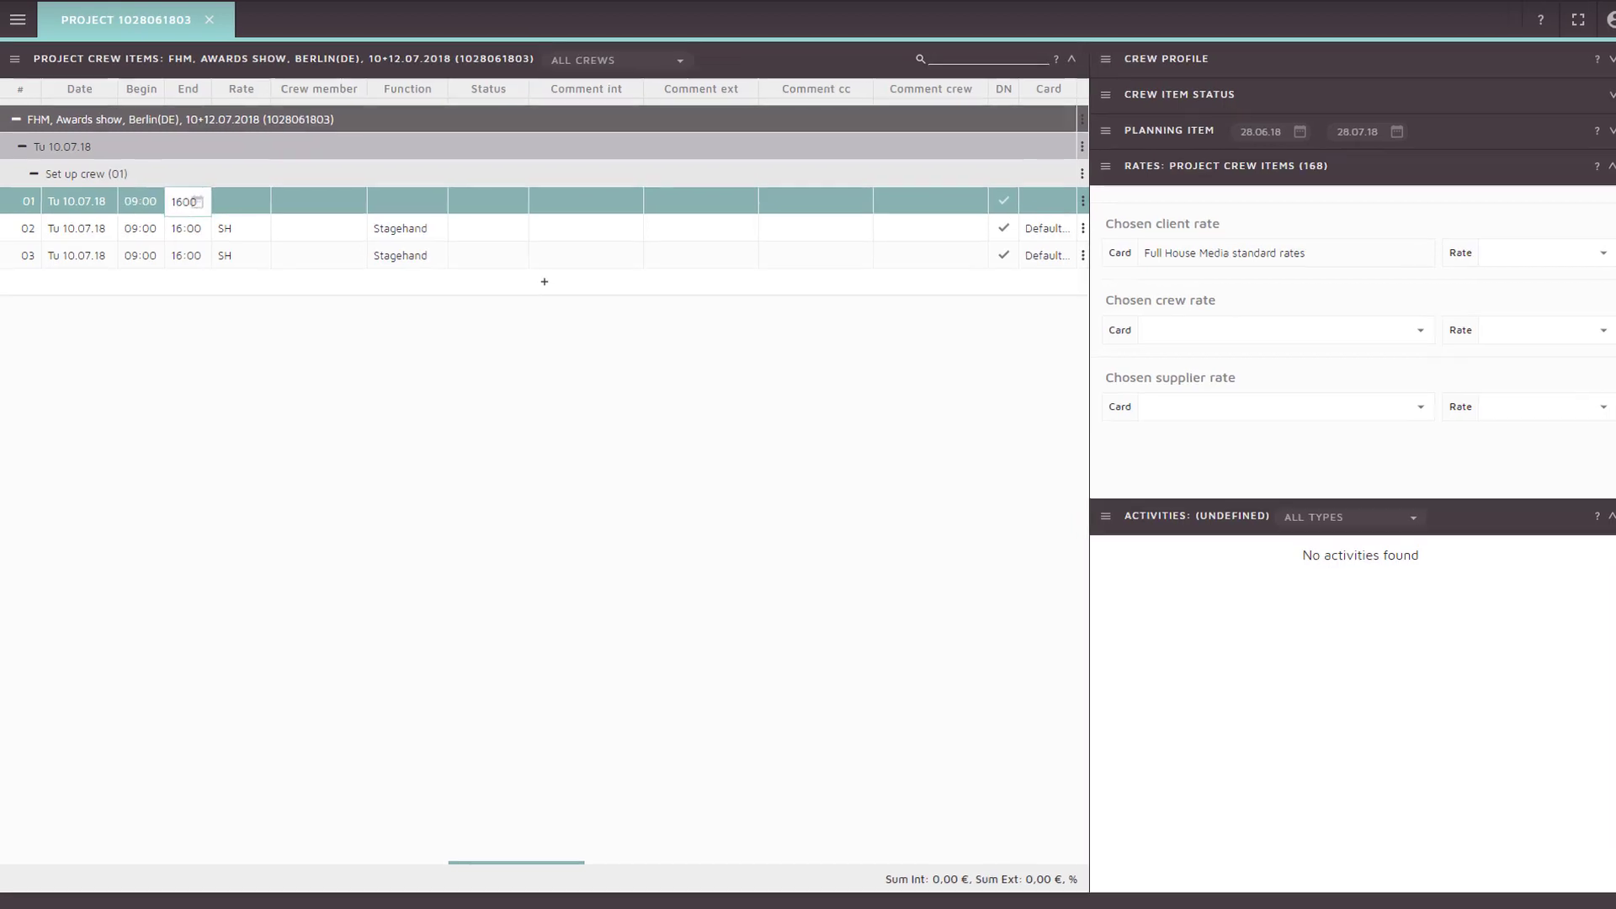
pyautogui.press('Tab')
pyautogui.press('Down')
pyautogui.press('Down')
pyautogui.press('Down')
pyautogui.press('Down')
pyautogui.press('Return')
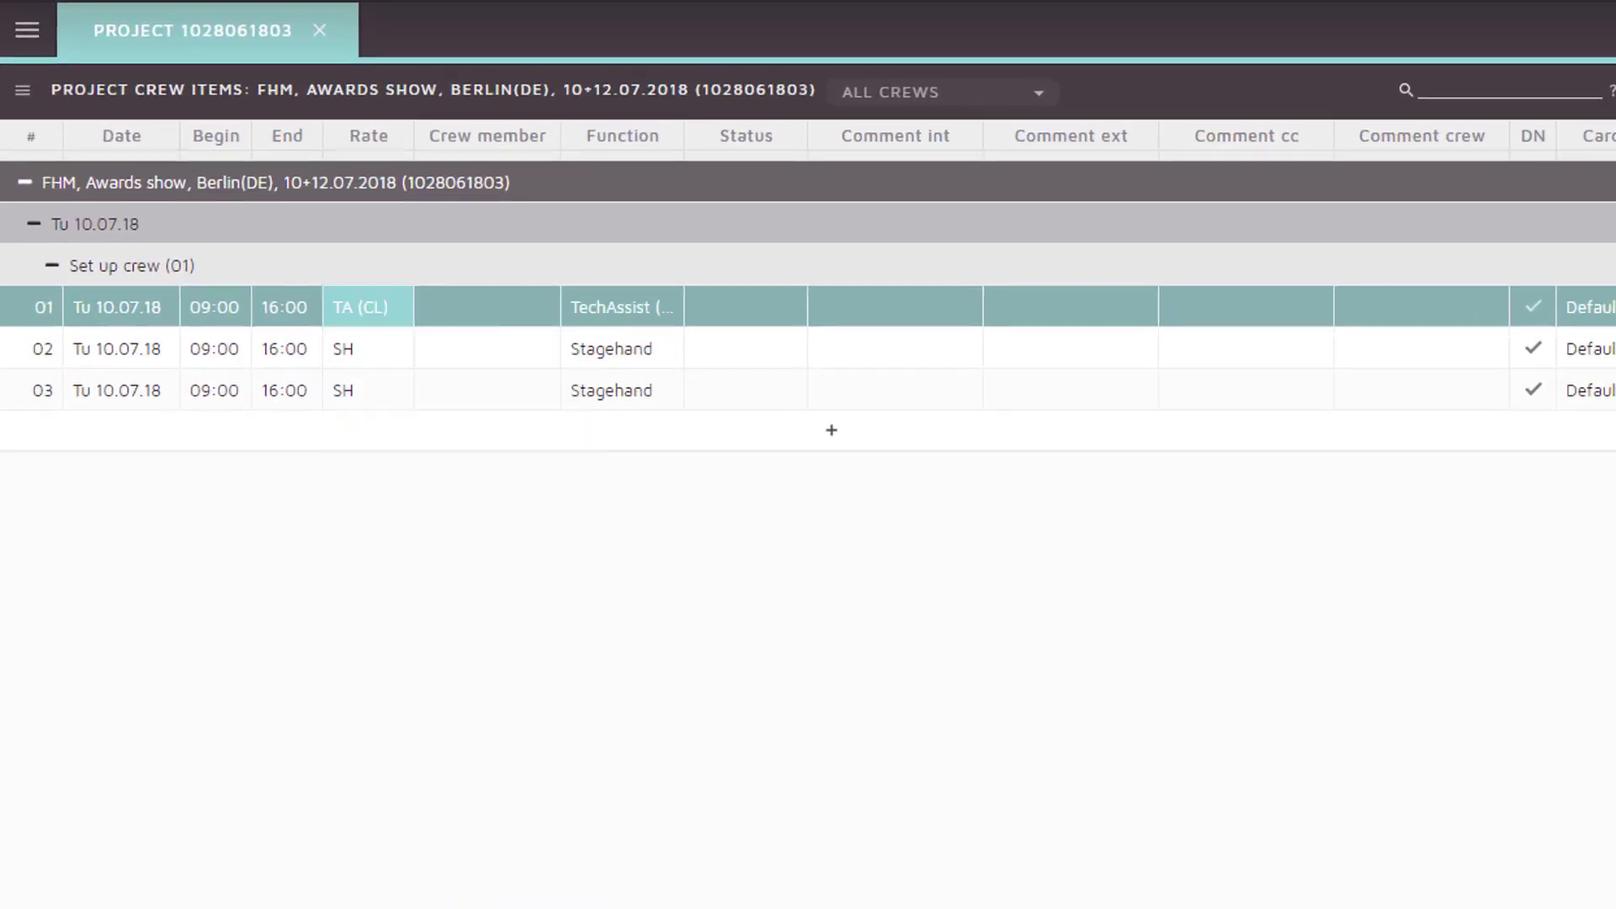
# Review the new item's Ext and internal pay rate columns
pyautogui.press('Tab')
pyautogui.press('Tab')
pyautogui.press('Tab')
pyautogui.press('Tab')
pyautogui.press('Tab')
pyautogui.press('Tab')
pyautogui.press('Tab')
pyautogui.press('Tab')
pyautogui.press('Tab')
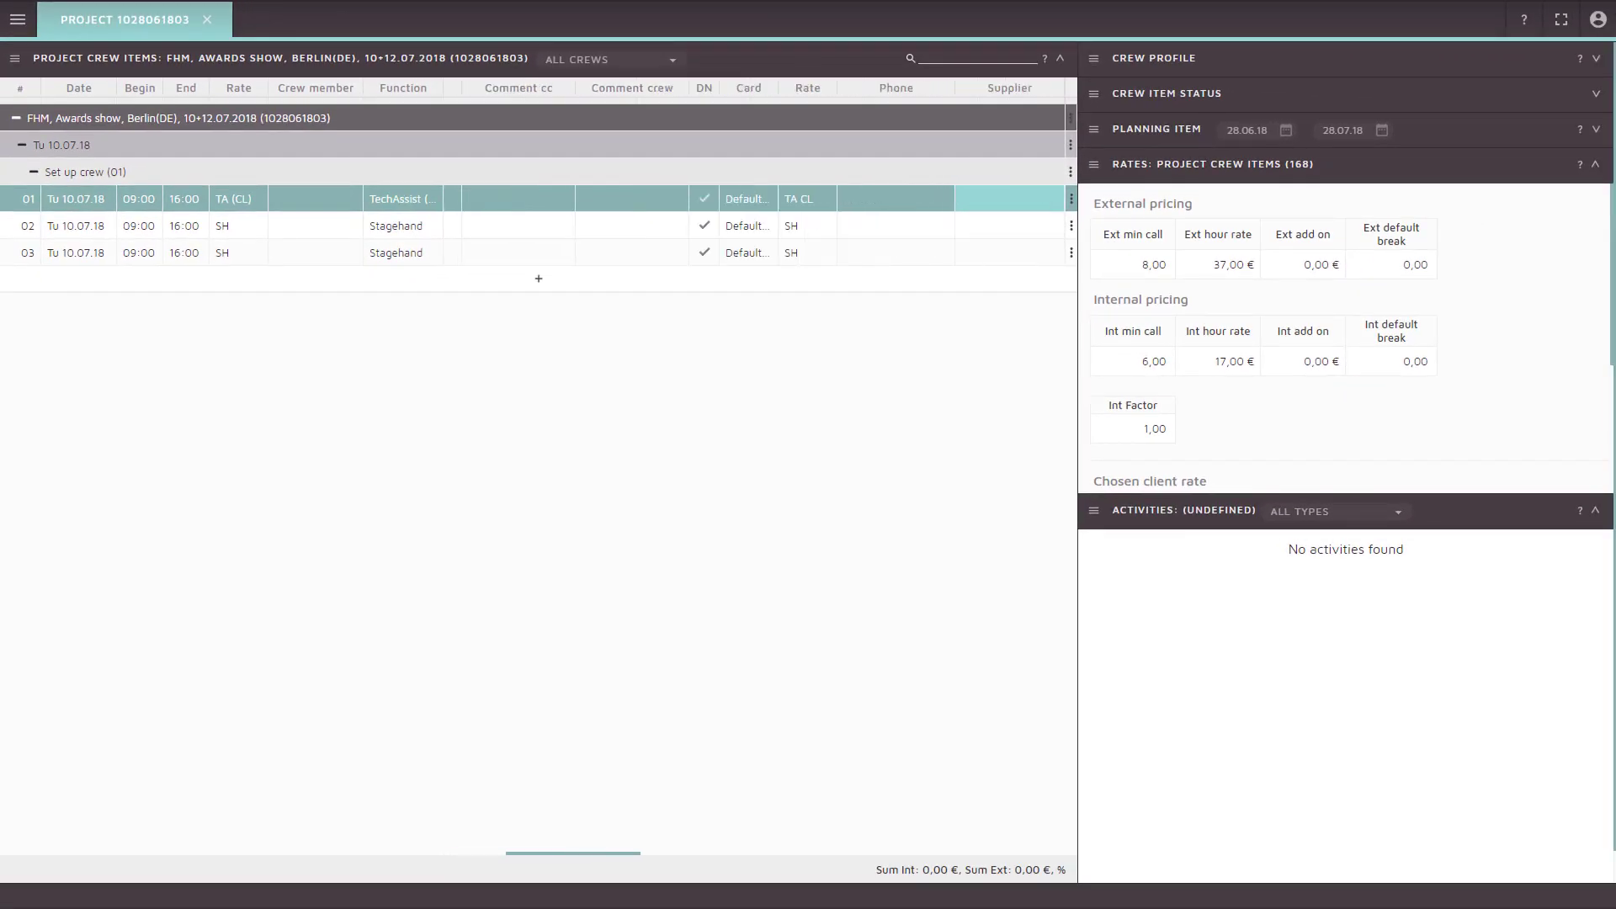
pyautogui.press('Right')
pyautogui.press('Right')
pyautogui.press('Right')
pyautogui.press('Right')
pyautogui.press('Right')
pyautogui.press('Right')
pyautogui.press('Right')
pyautogui.press('Right')
pyautogui.press('Right')
pyautogui.press('Right')
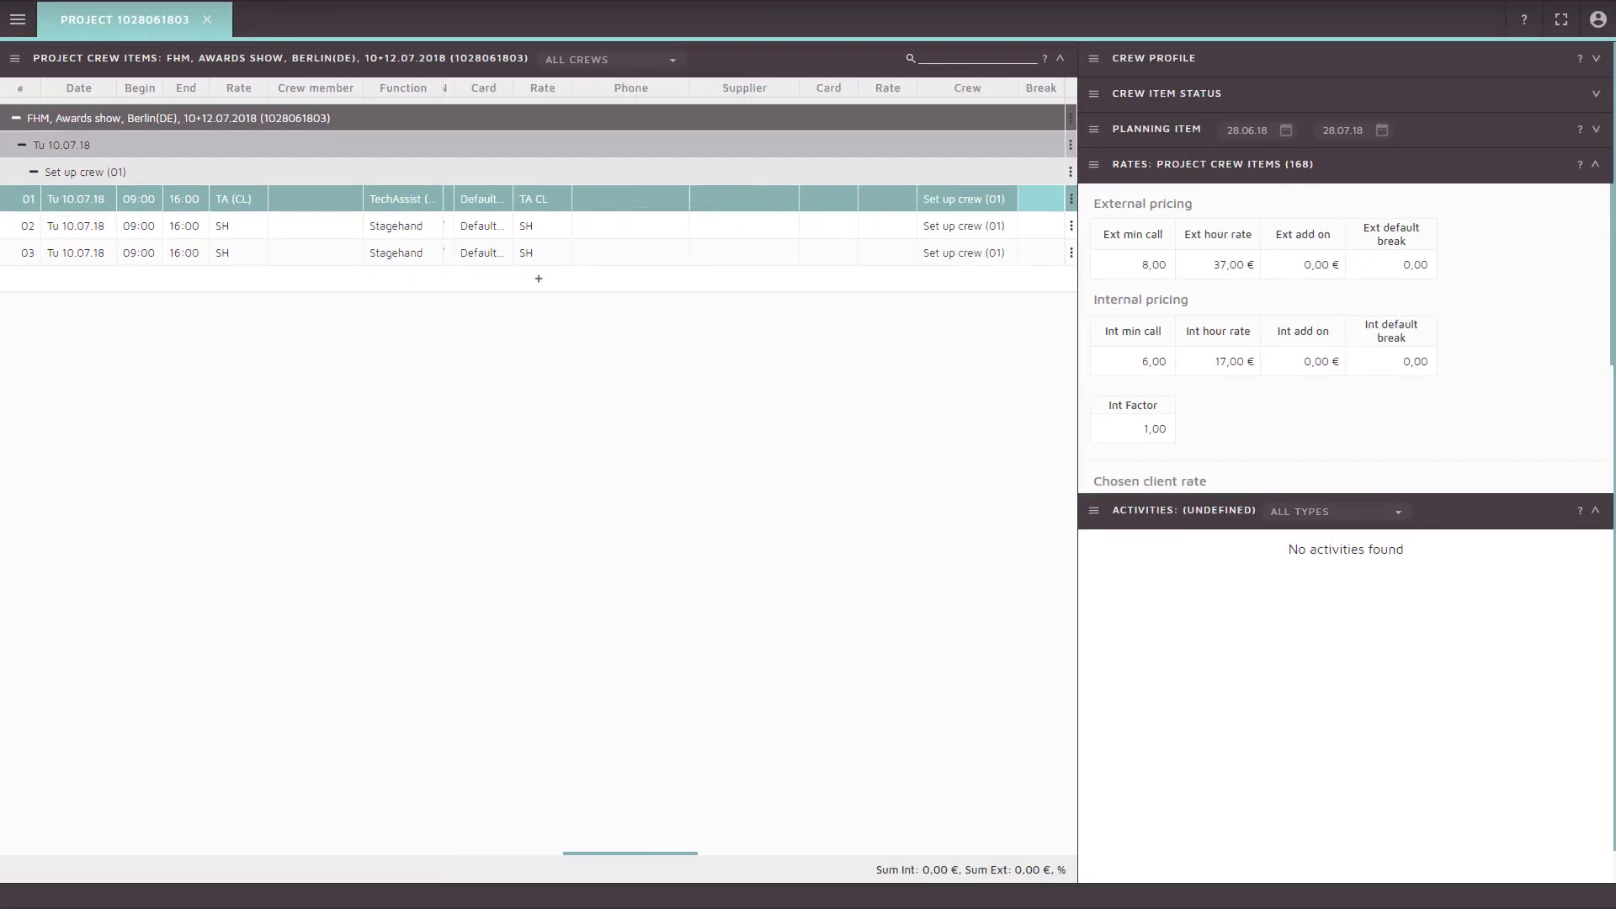
pyautogui.press('Right')
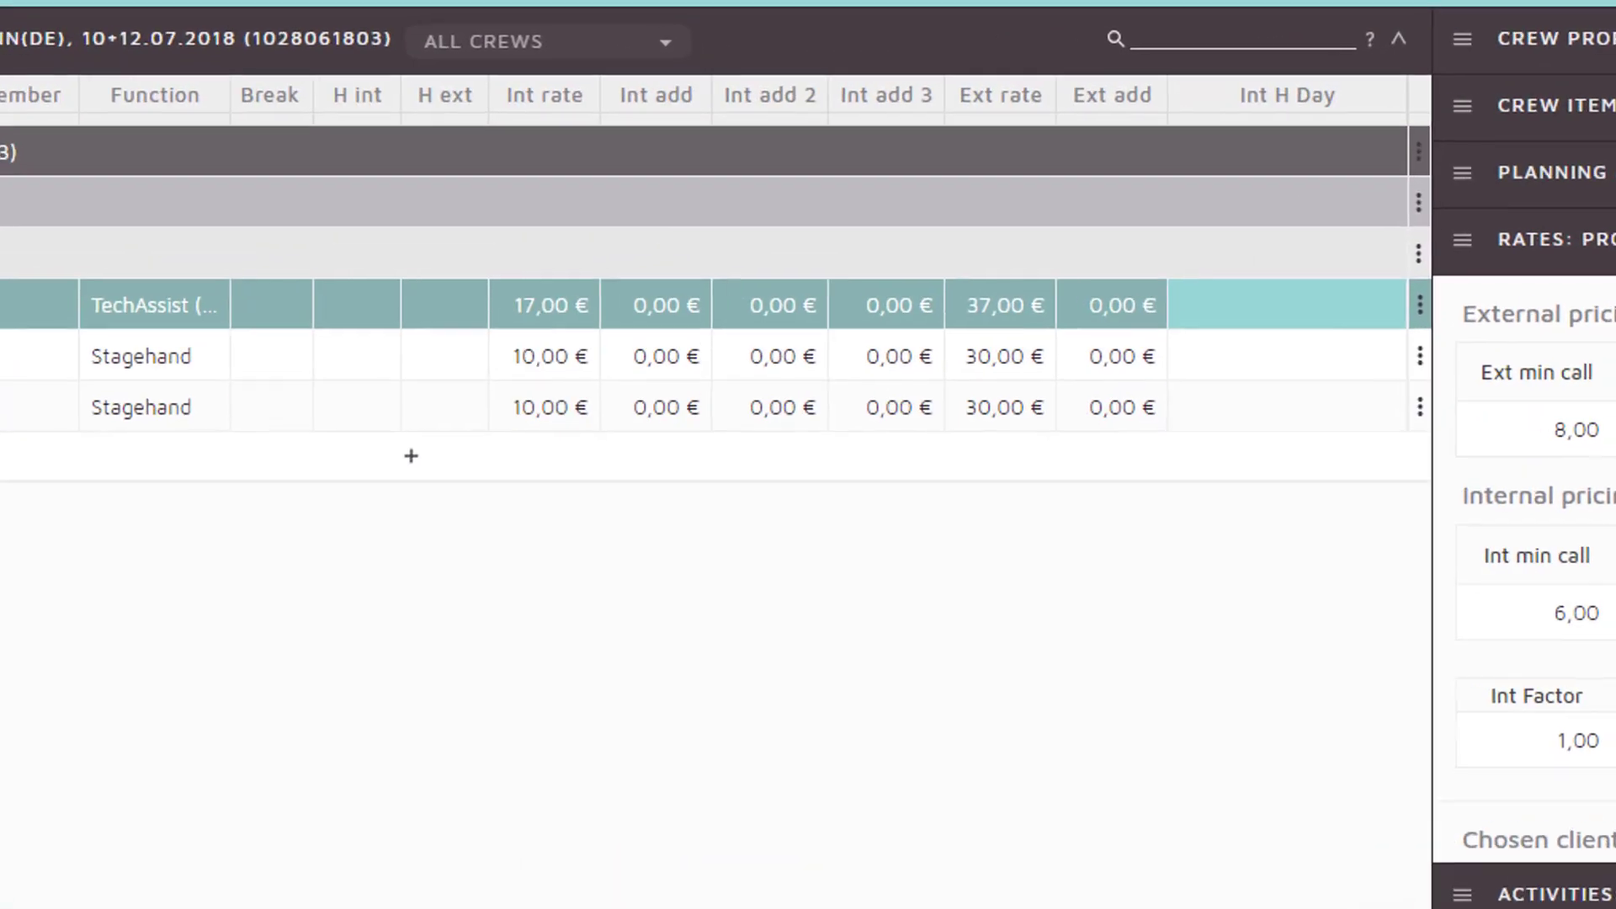
pyautogui.press('Left')
pyautogui.press('Left')
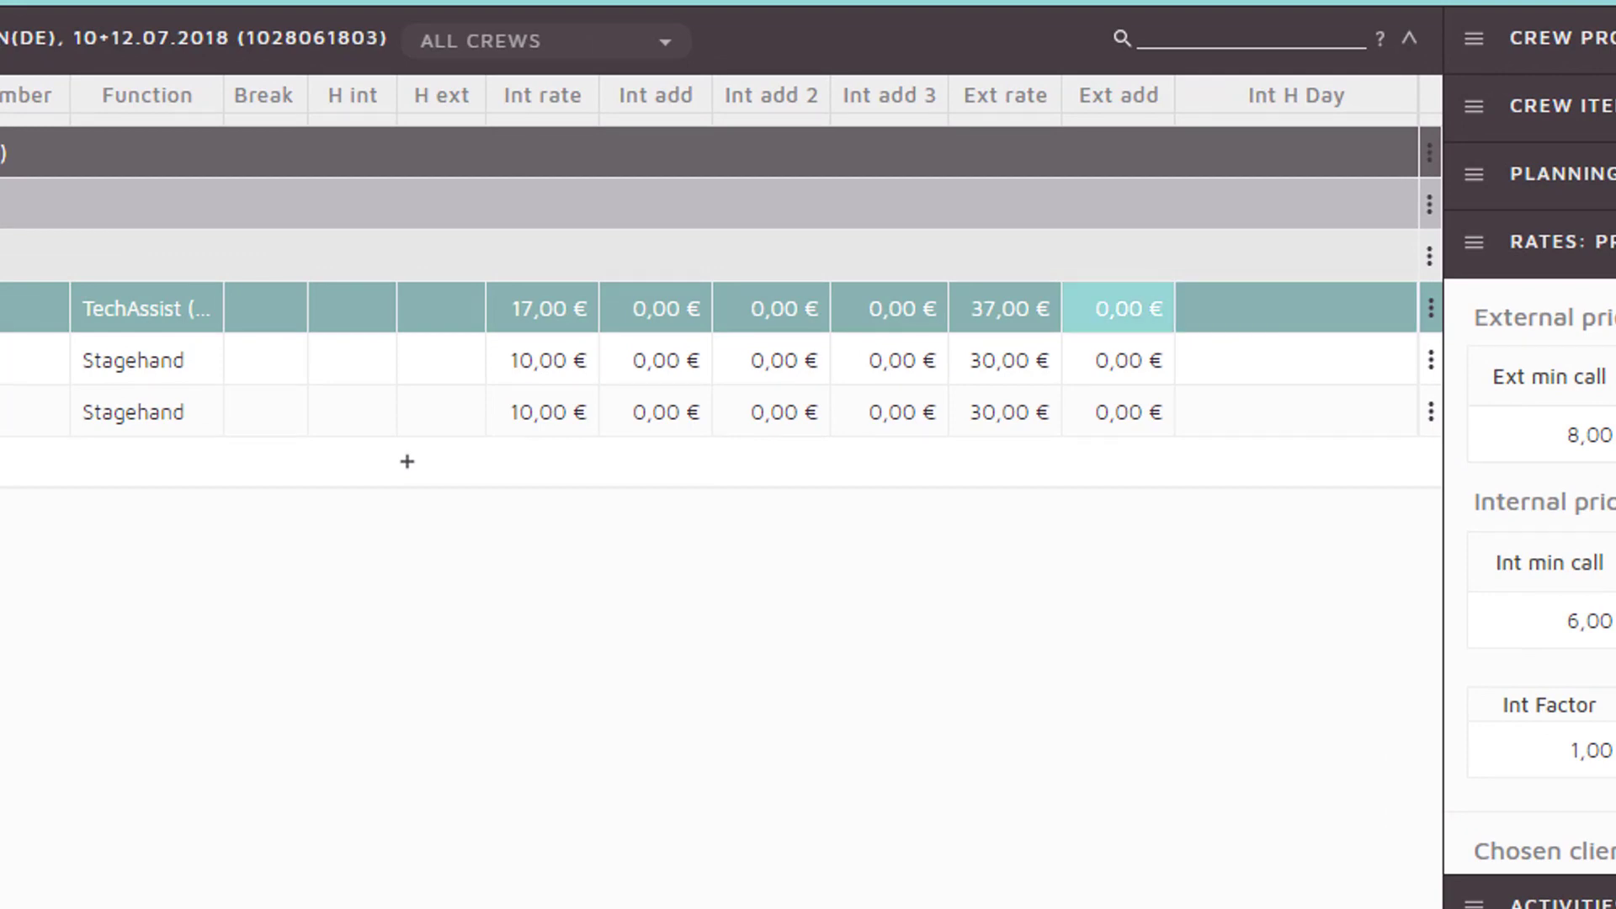
pyautogui.press('Left')
pyautogui.press('Left')
pyautogui.press('Left')
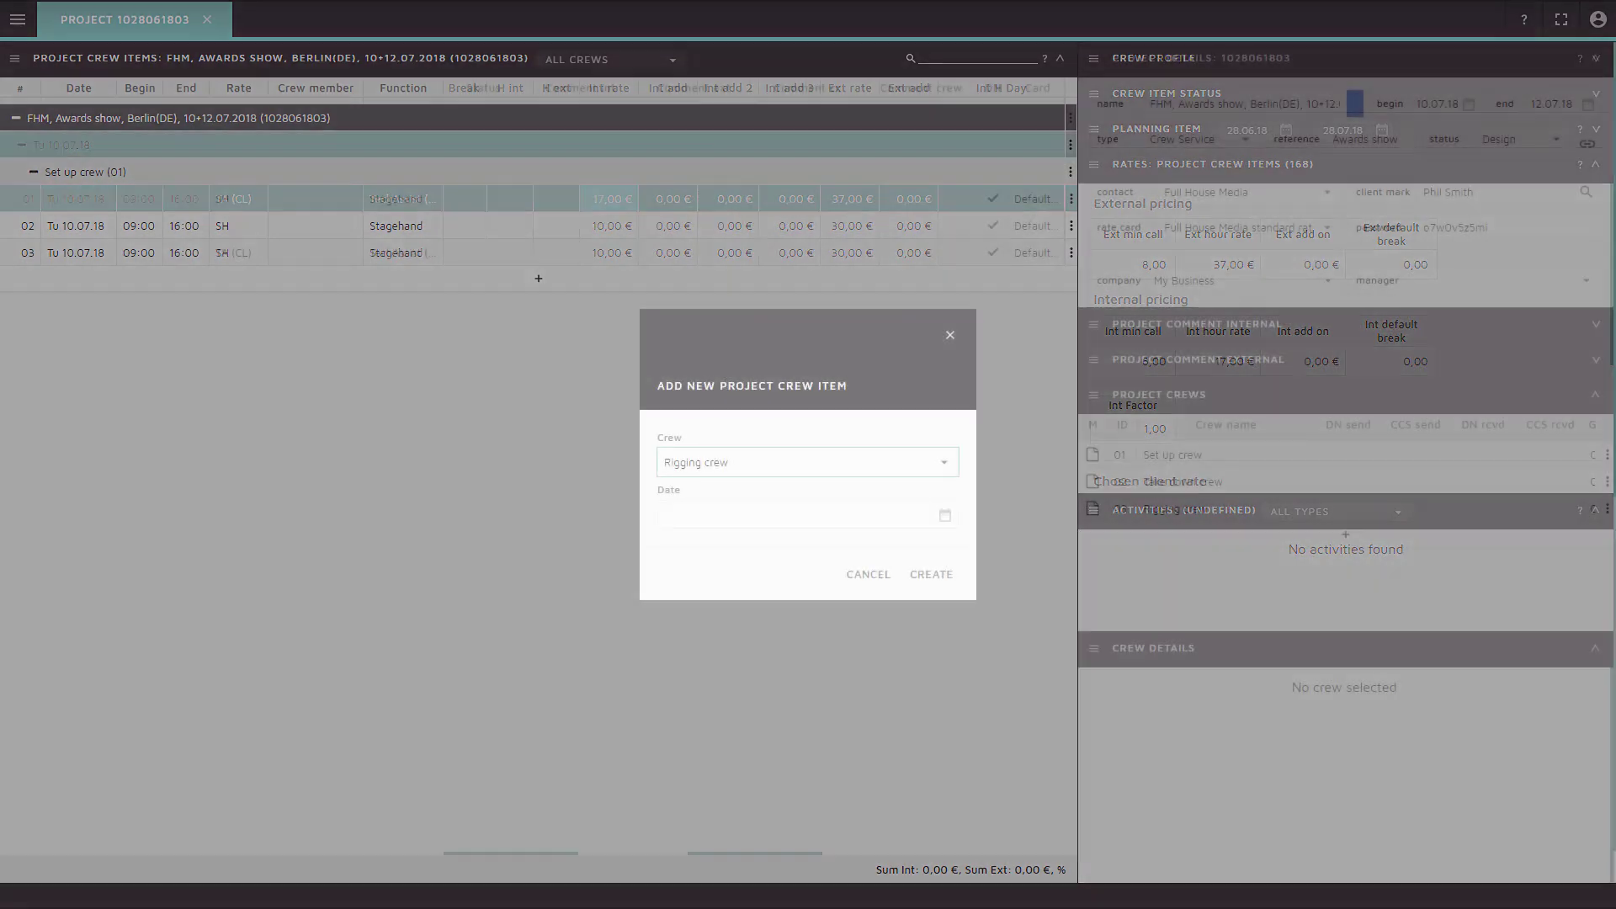
# Create a Rigging crew item on 10.07.18 running 11:00–19:00 at the RIG Rigger rate
pyautogui.write('100718')
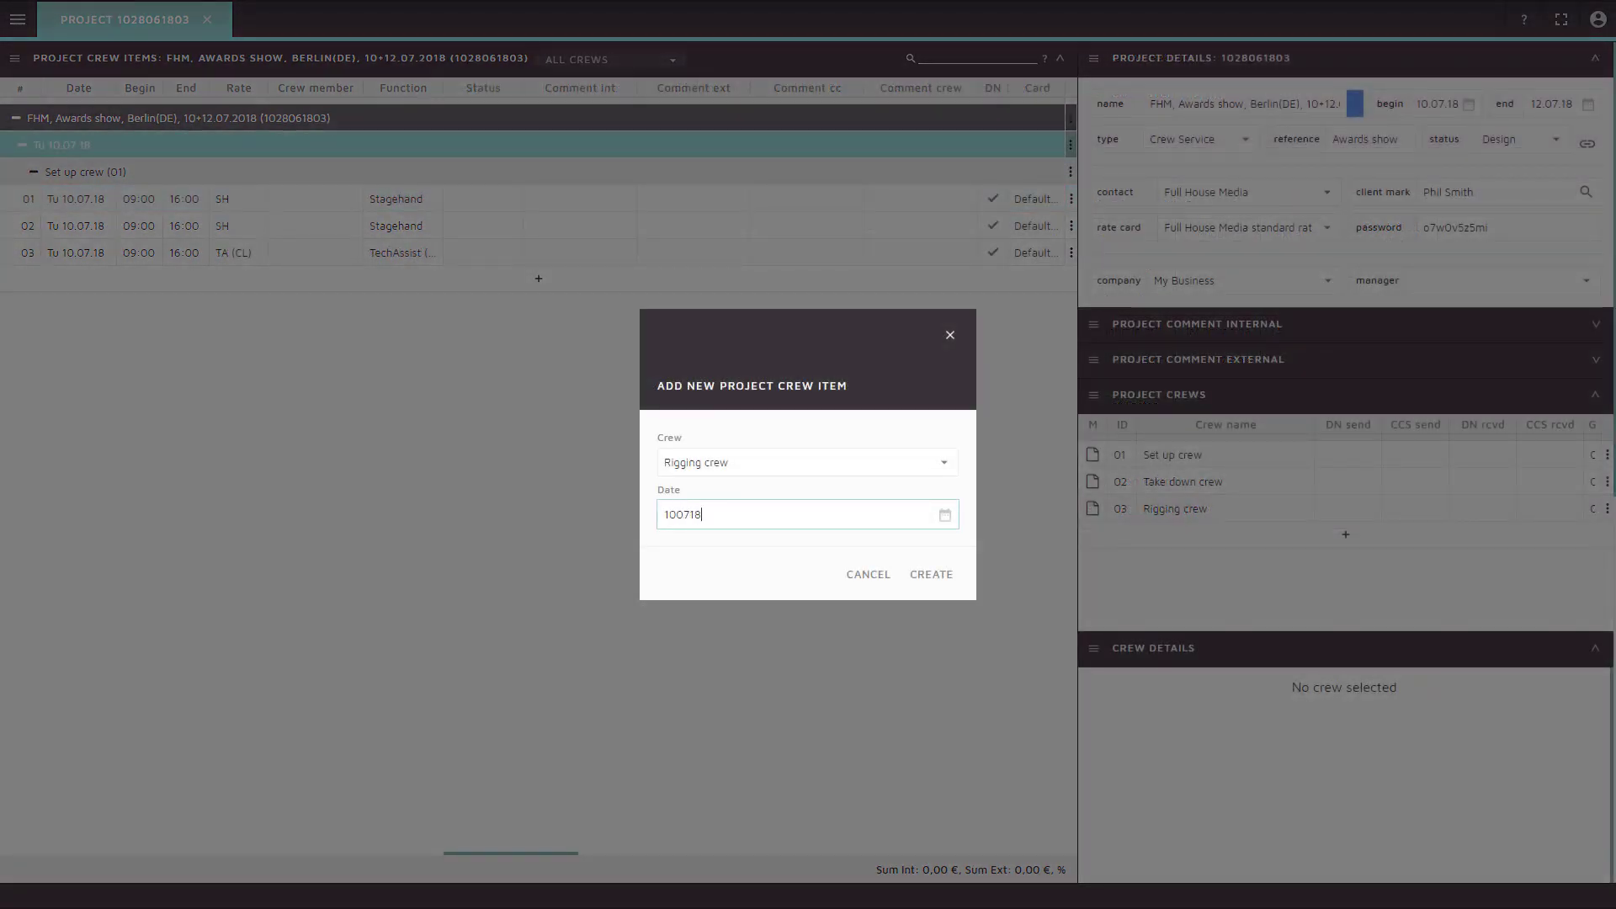
pyautogui.press('Tab')
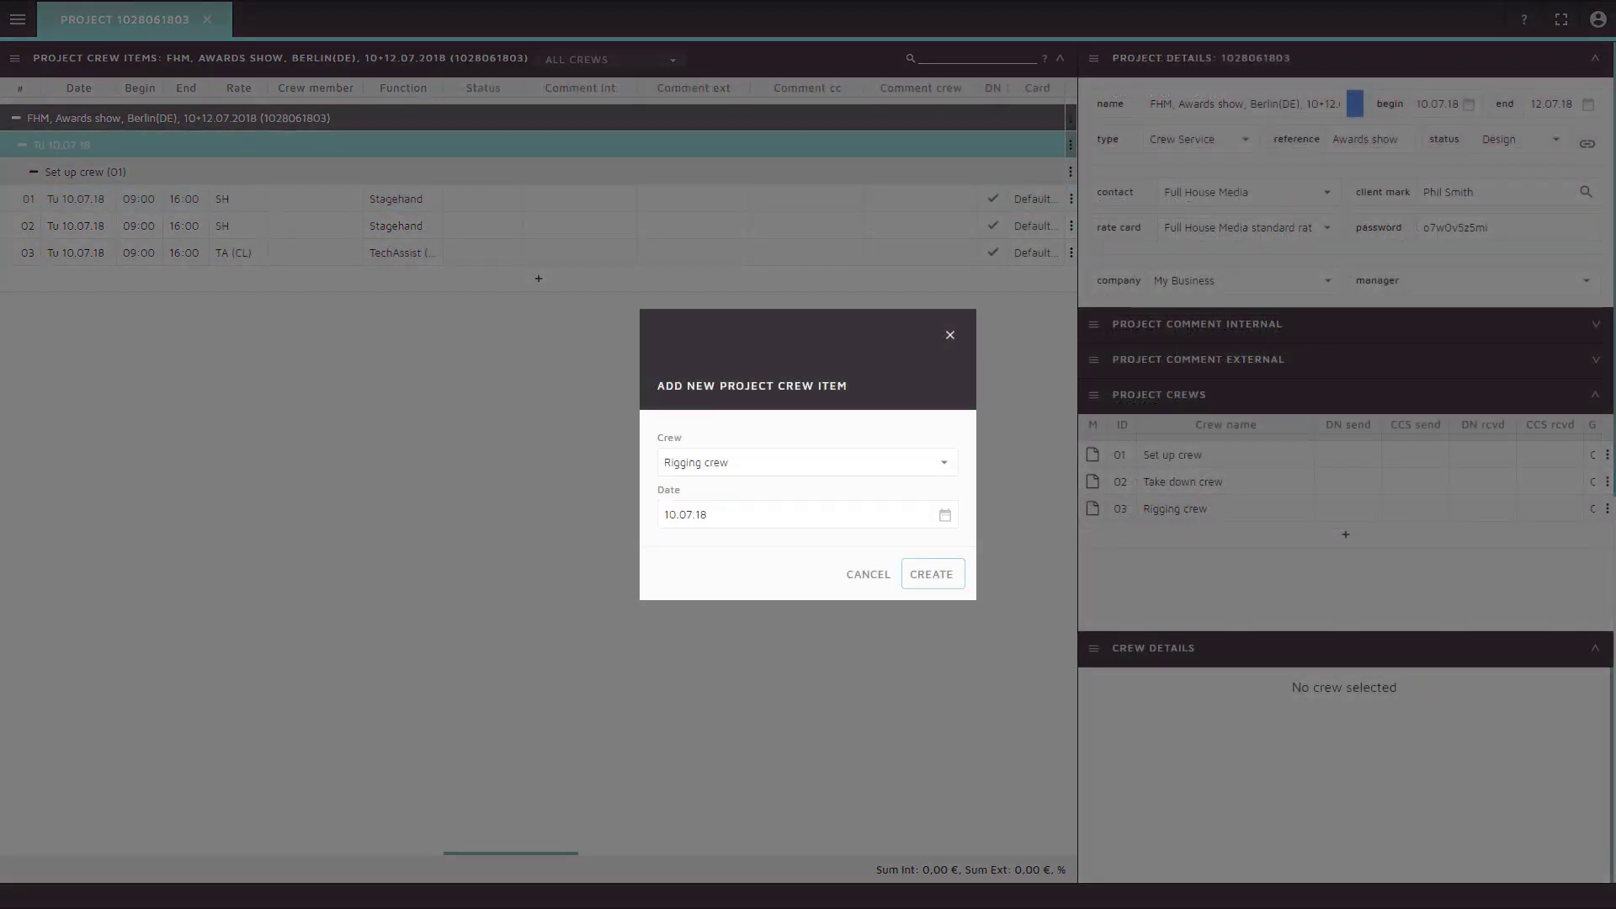
pyautogui.press('Return')
pyautogui.write('1100')
pyautogui.press('Tab')
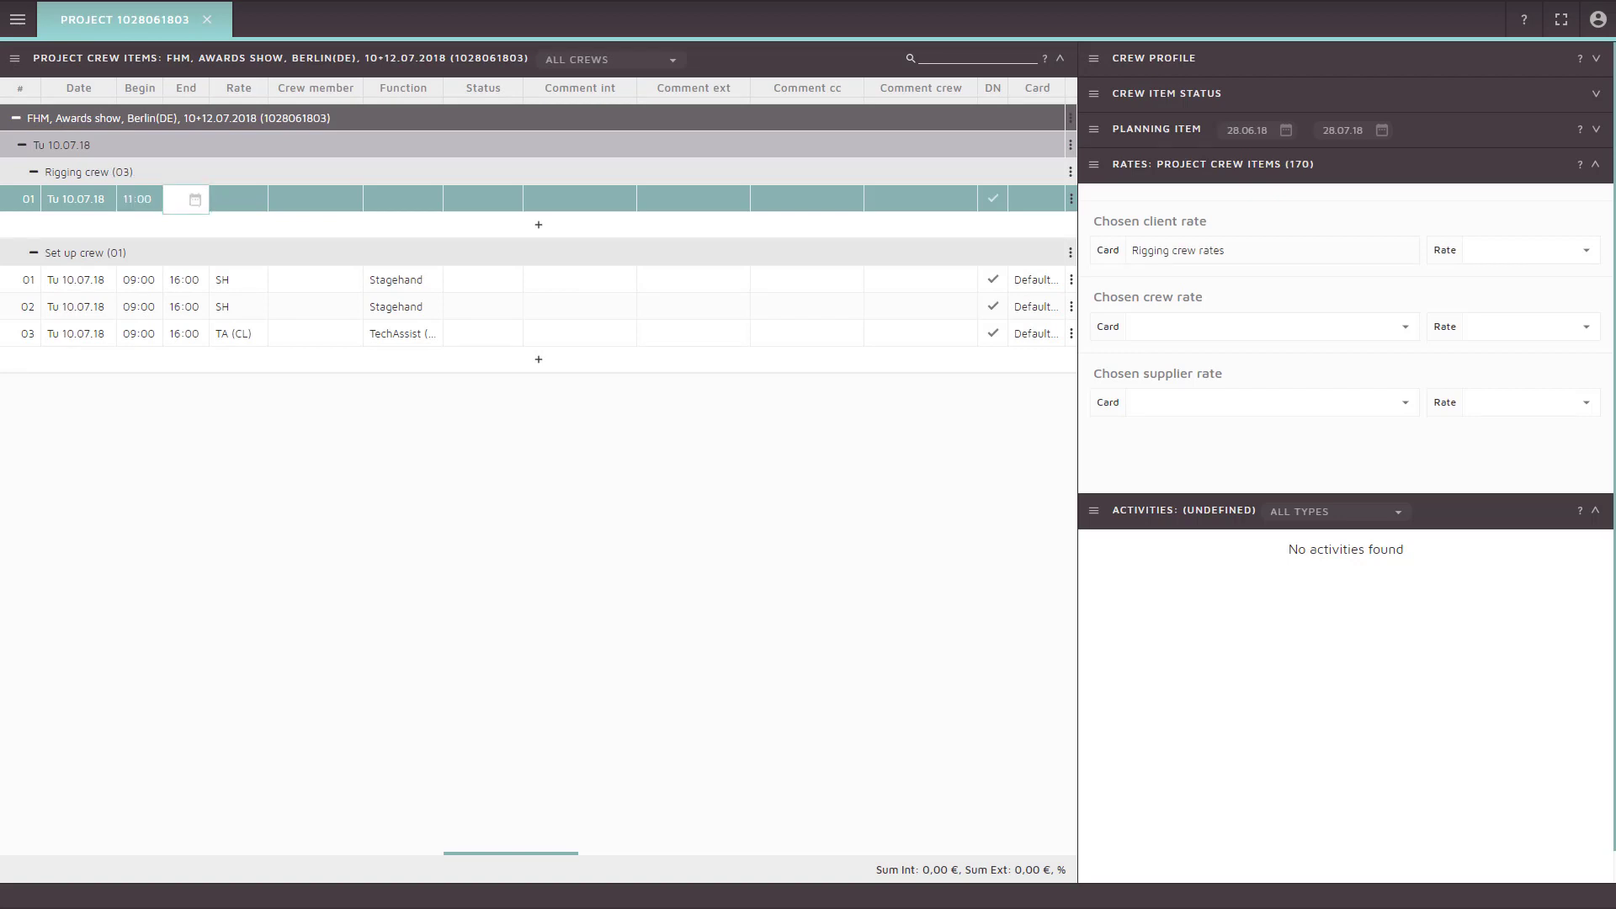
pyautogui.write('1900')
pyautogui.press('Tab')
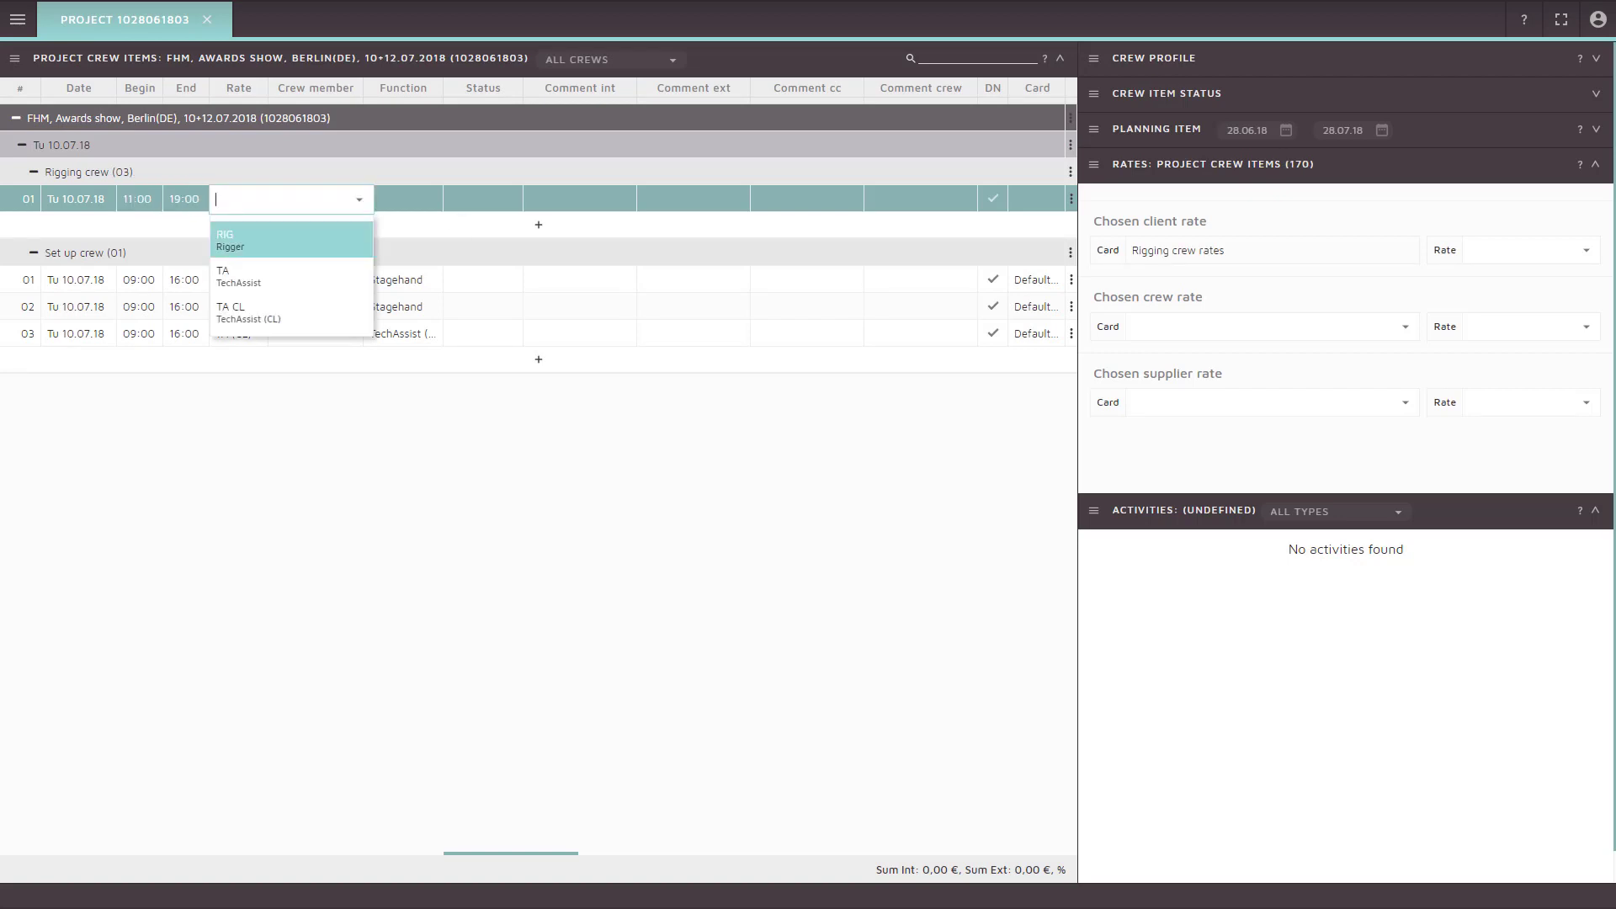
pyautogui.press('Return')
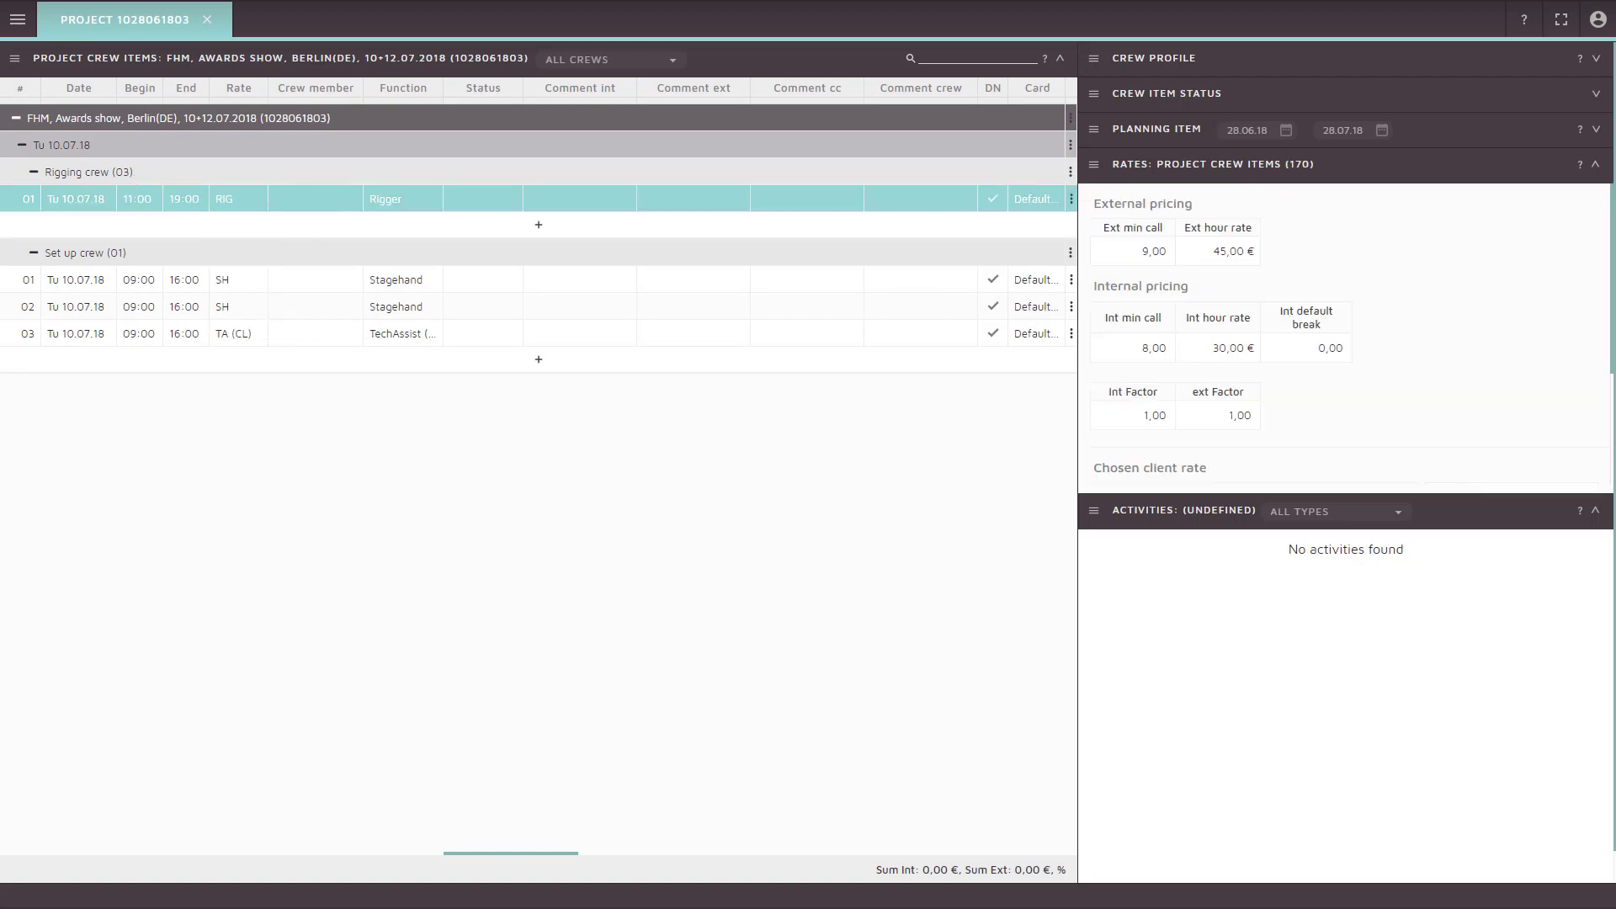
pyautogui.press('Down')
pyautogui.press('Down')
pyautogui.press('Down')
pyautogui.press('Down')
pyautogui.press('Down')
pyautogui.press('Down')
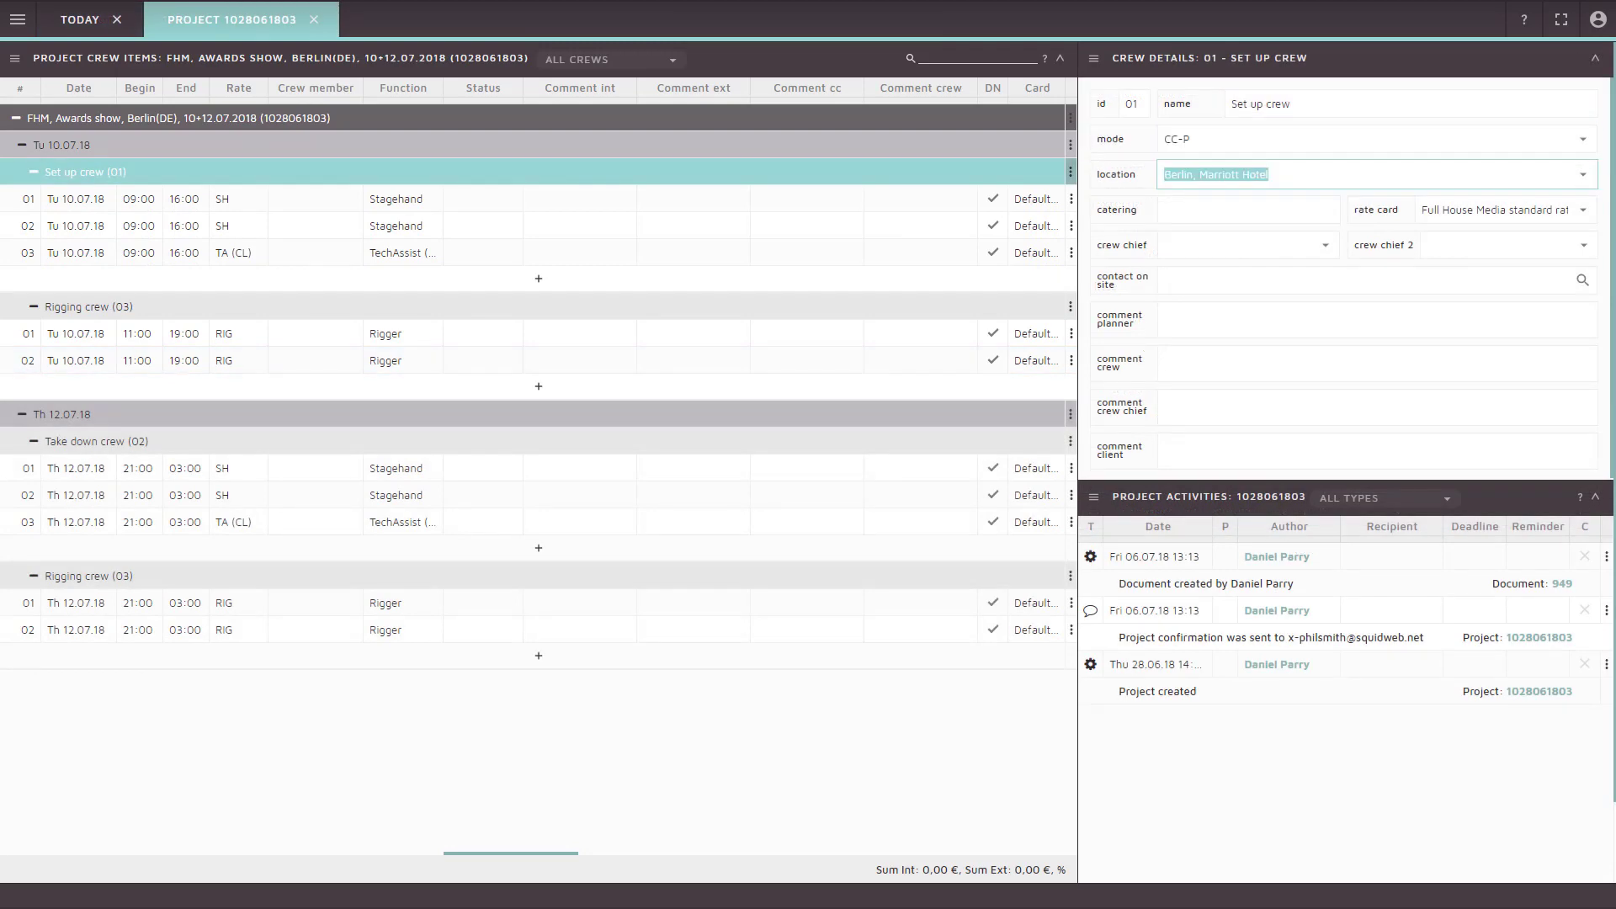
# Enter catering '10€ after 7 hrs', the on-site contact's name and phone, and note 'Please bring full PPE.'
pyautogui.press('Tab')
pyautogui.write('10')
pyautogui.write('€ after 7 hr')
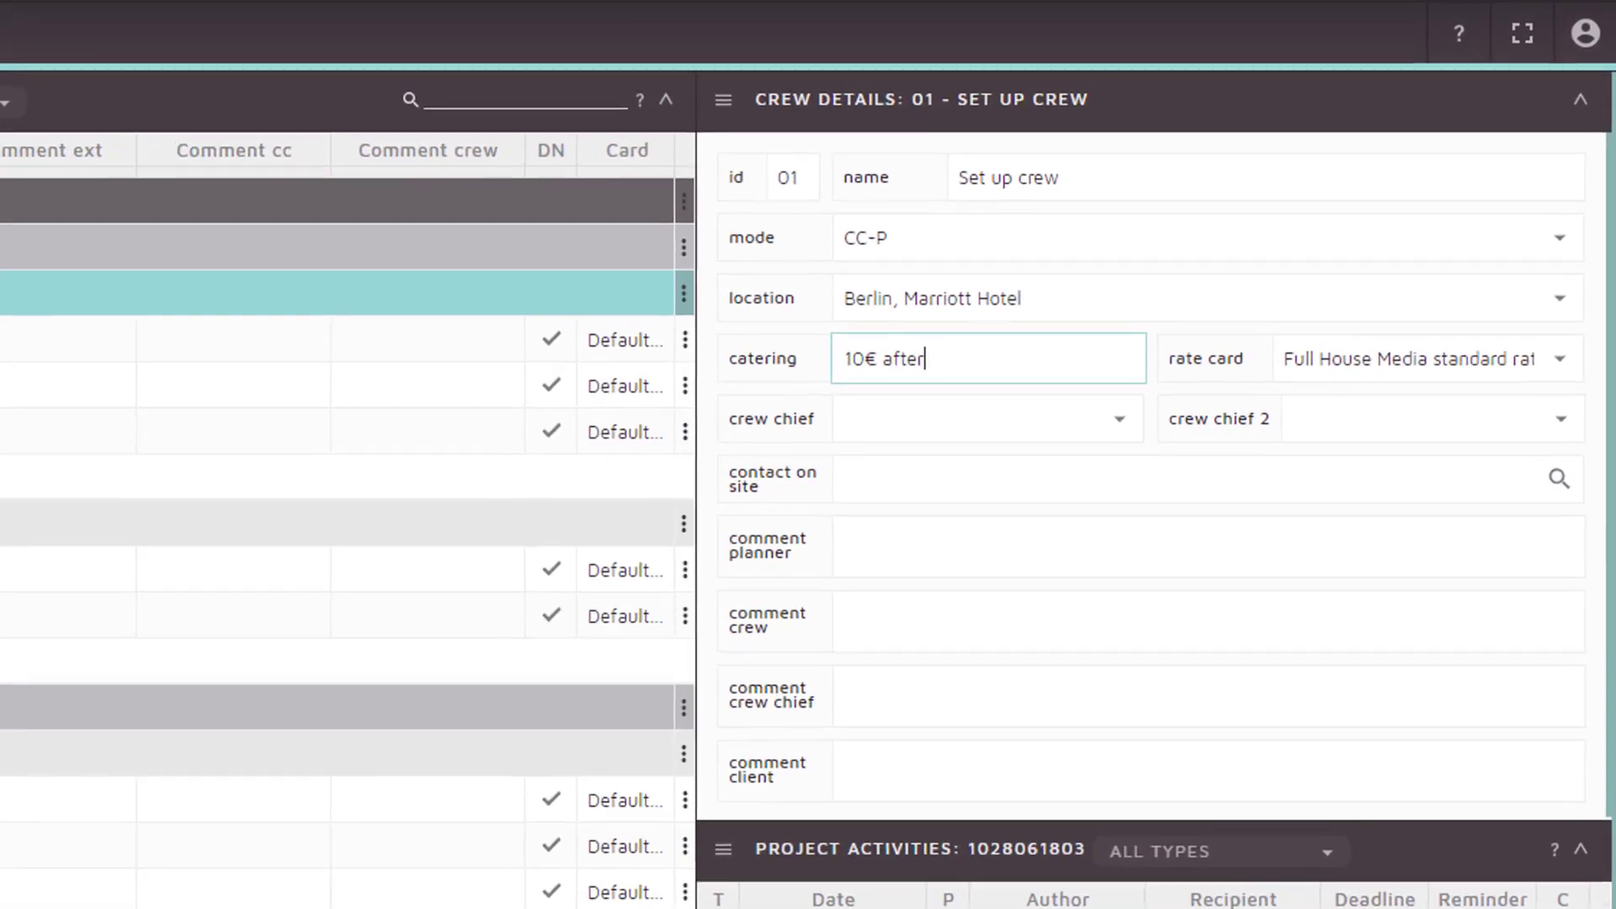
pyautogui.write('s')
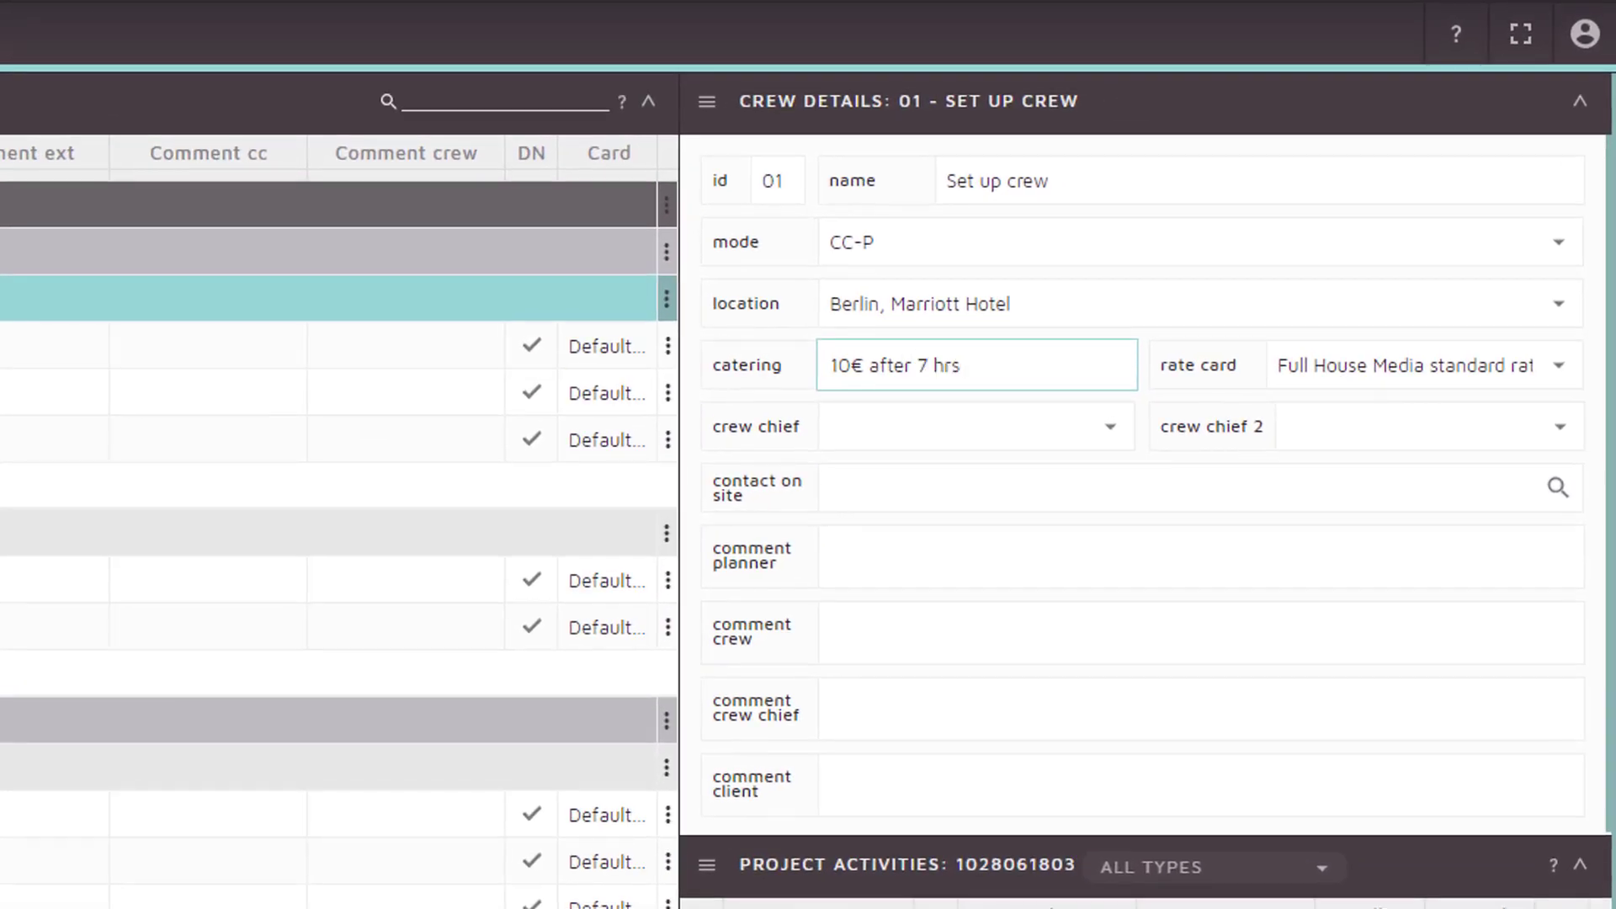
pyautogui.press('Tab')
pyautogui.press('Tab')
pyautogui.press('Tab')
pyautogui.press('Tab')
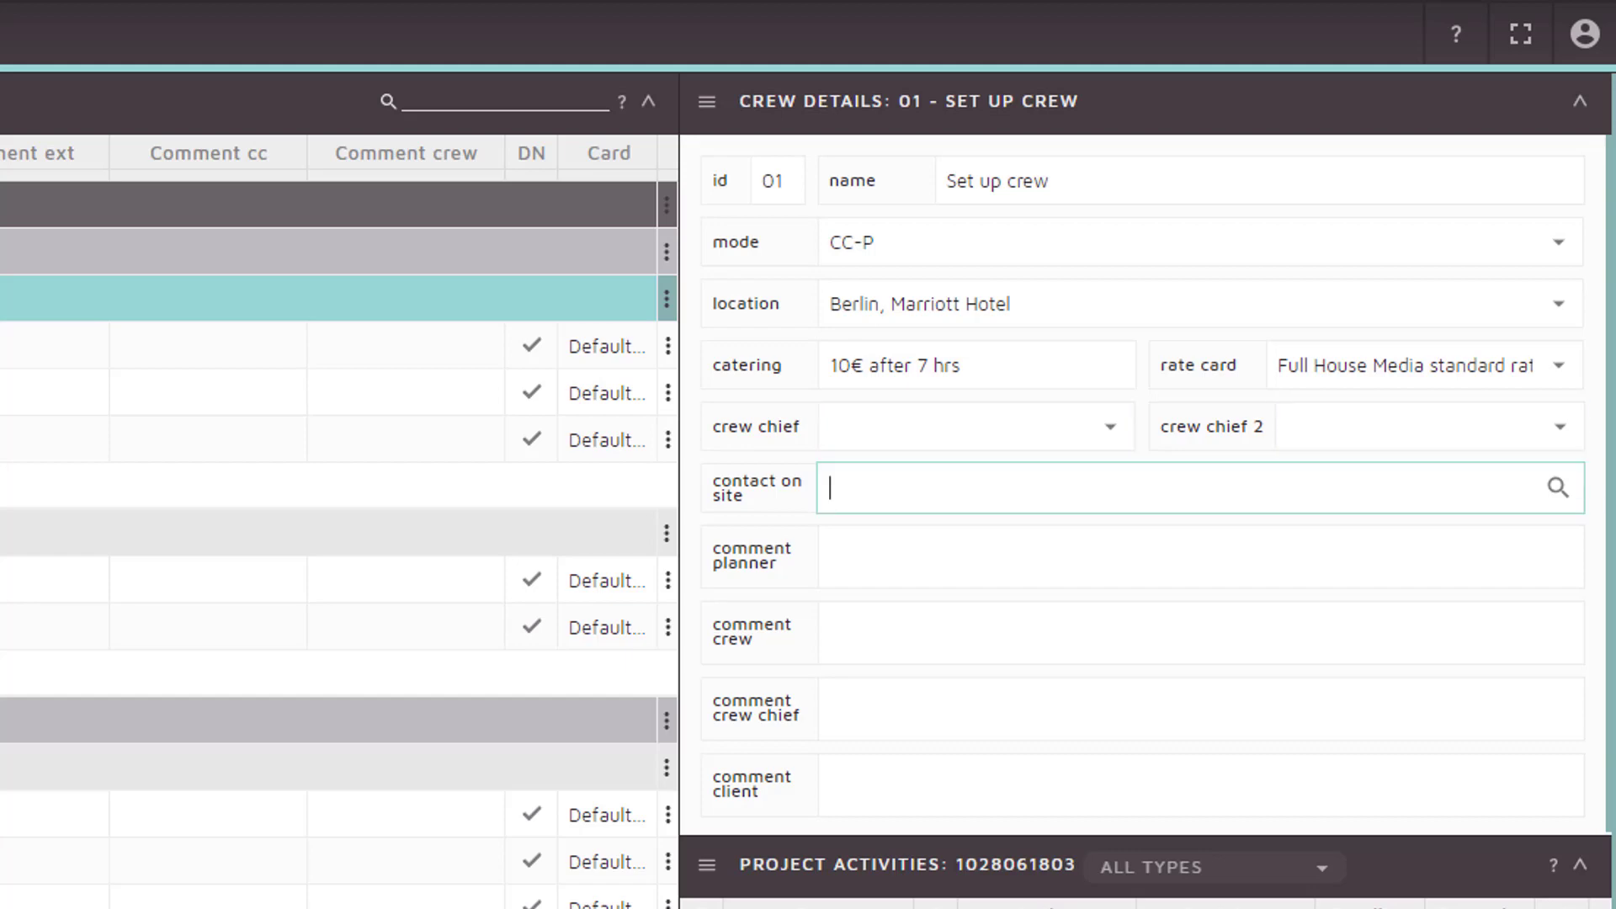
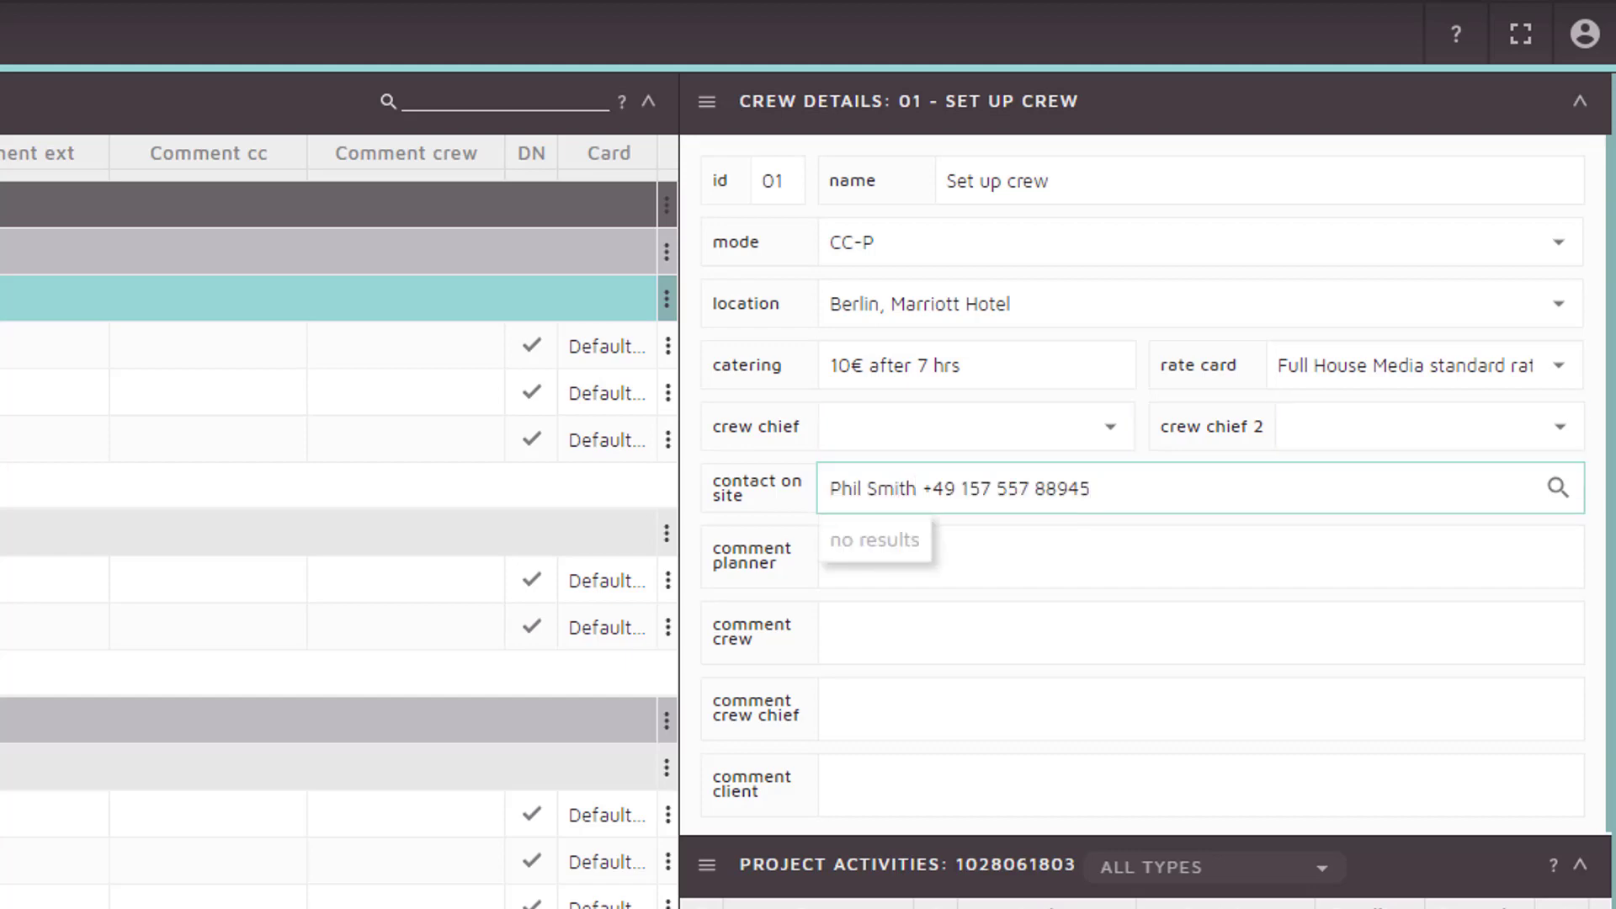
pyautogui.press('Tab')
pyautogui.press('Tab')
pyautogui.write('Please bring full ')
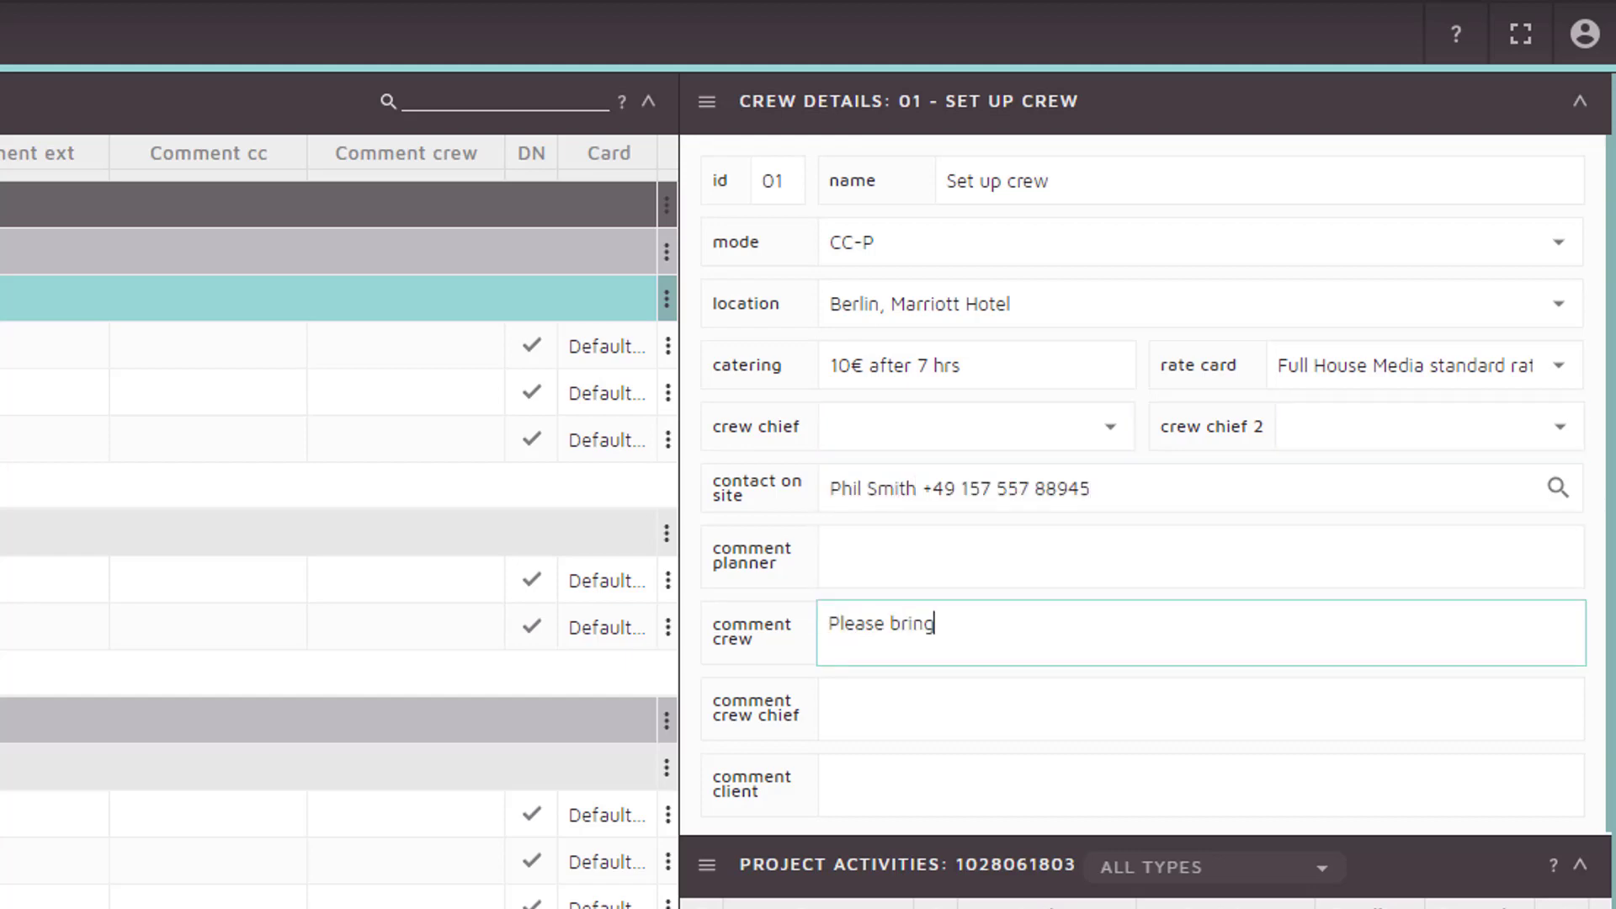
pyautogui.write('PPE.')
pyautogui.press('Tab')
pyautogui.press('Tab')
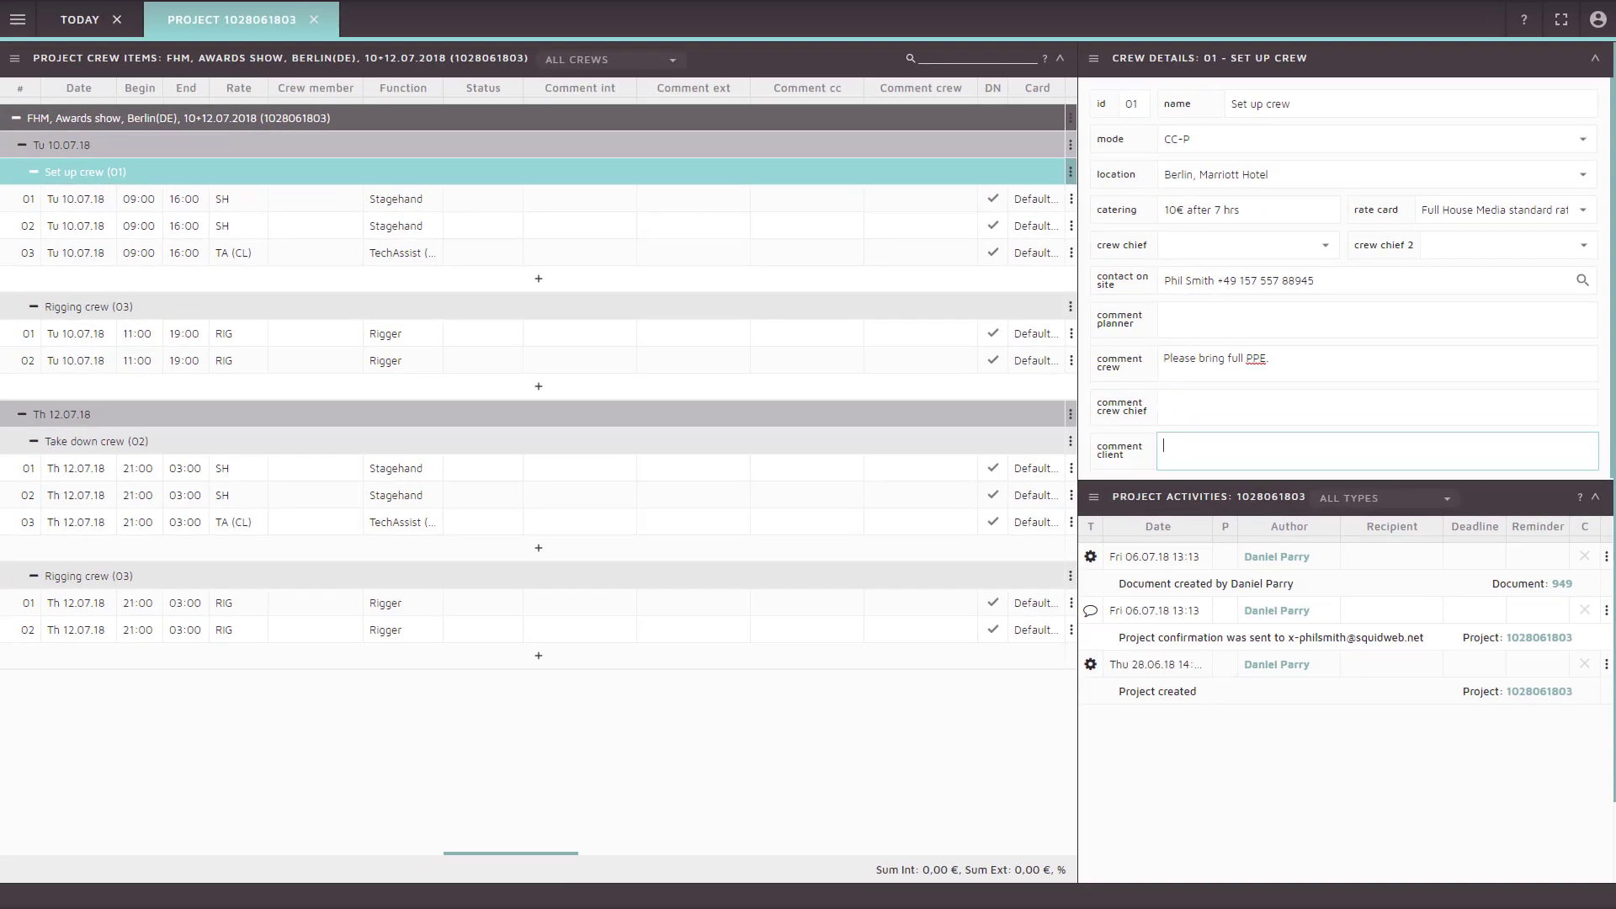
pyautogui.press('Tab')
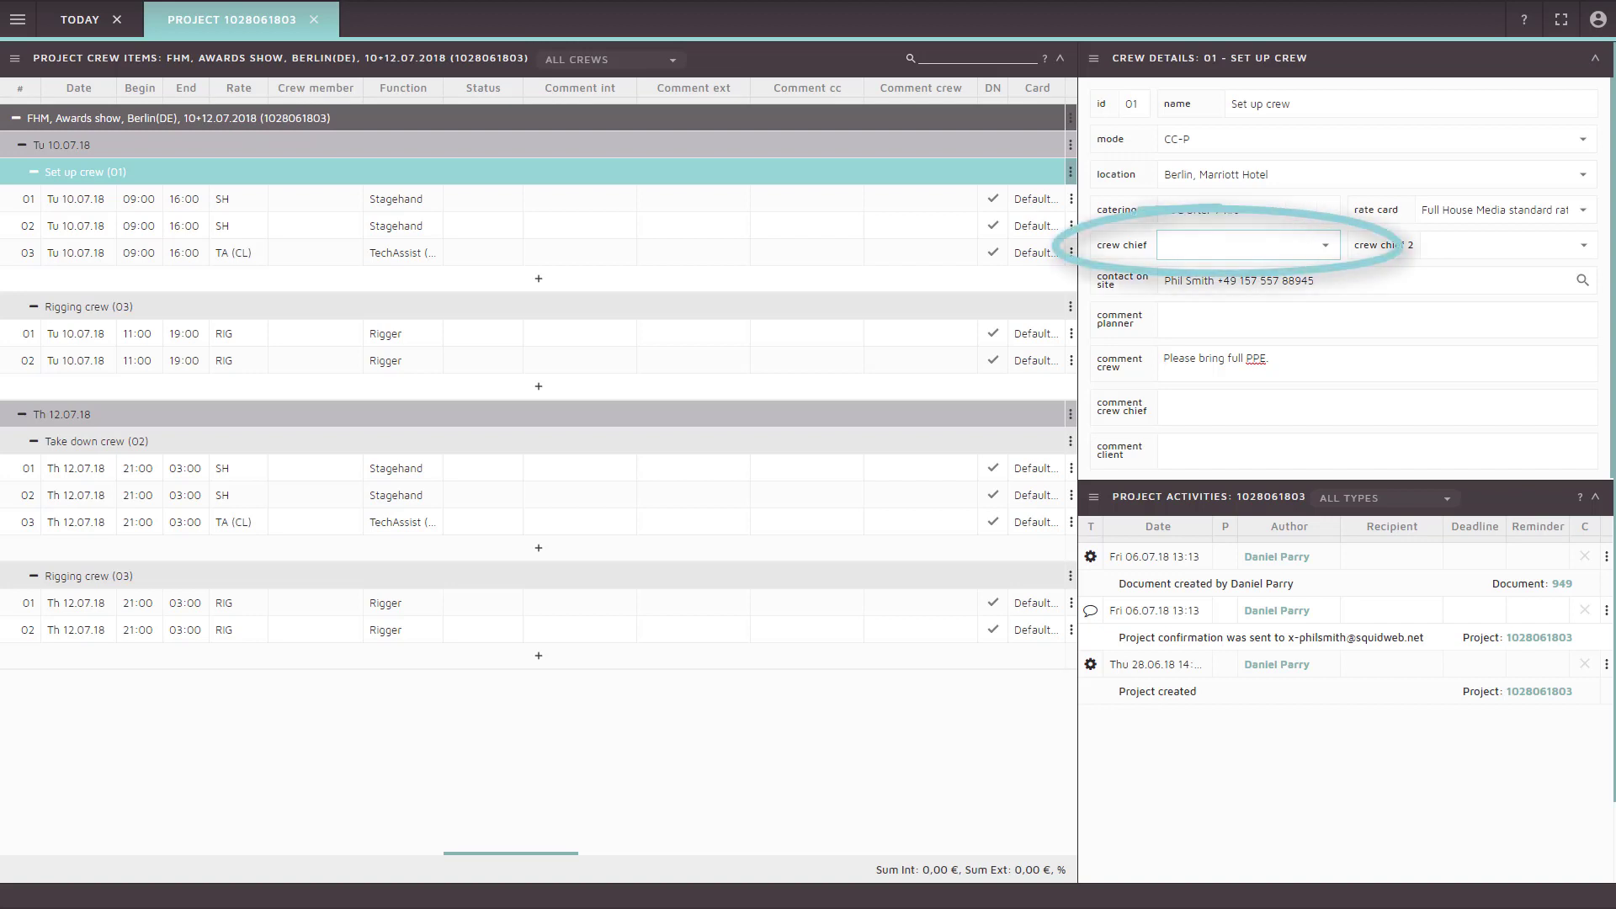
# Choose the Set up crew's chief from the crew chief dropdown, filling the on-site contact and 'Please bring full PPE.' comment
pyautogui.press('Down')
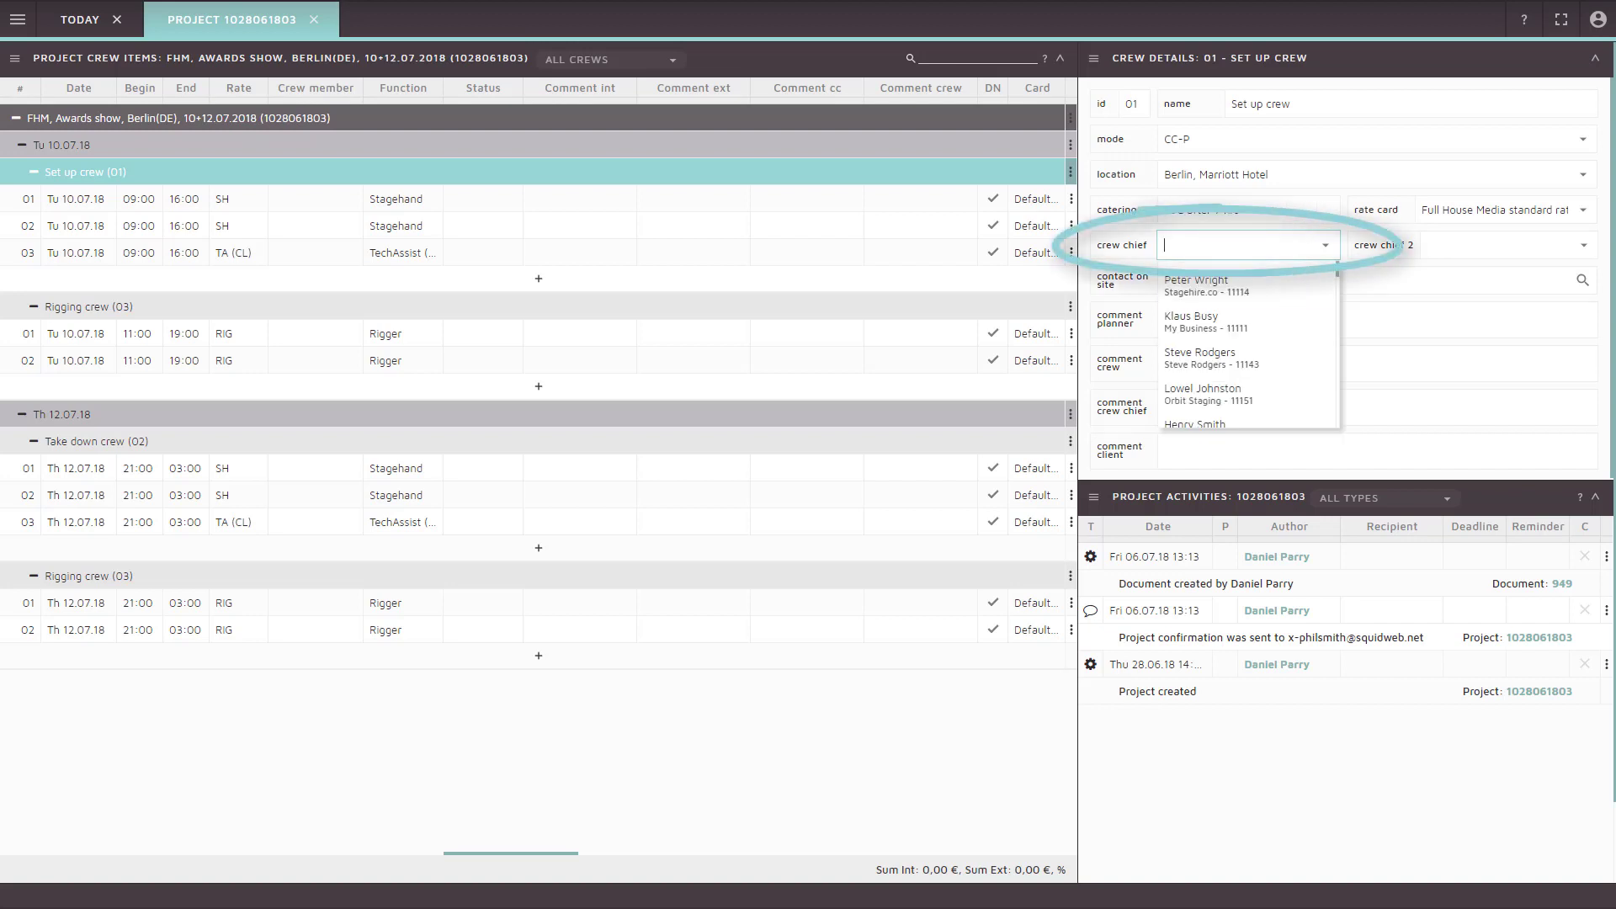
pyautogui.press('Down')
pyautogui.press('Down')
pyautogui.press('Down')
pyautogui.press('Down')
pyautogui.press('Down')
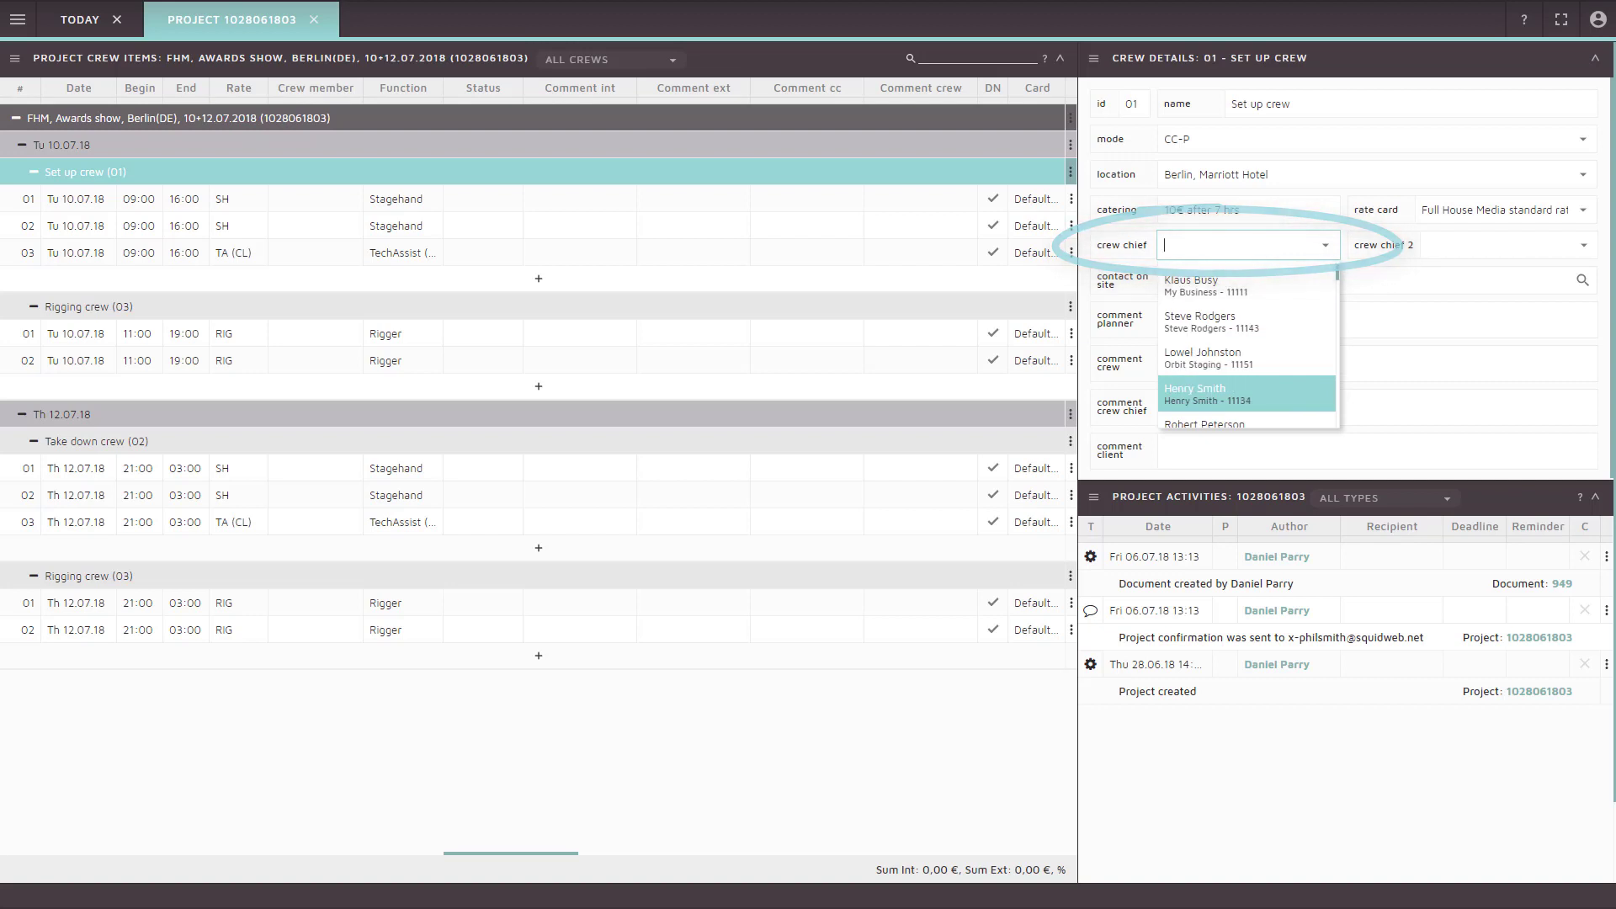
pyautogui.press('Return')
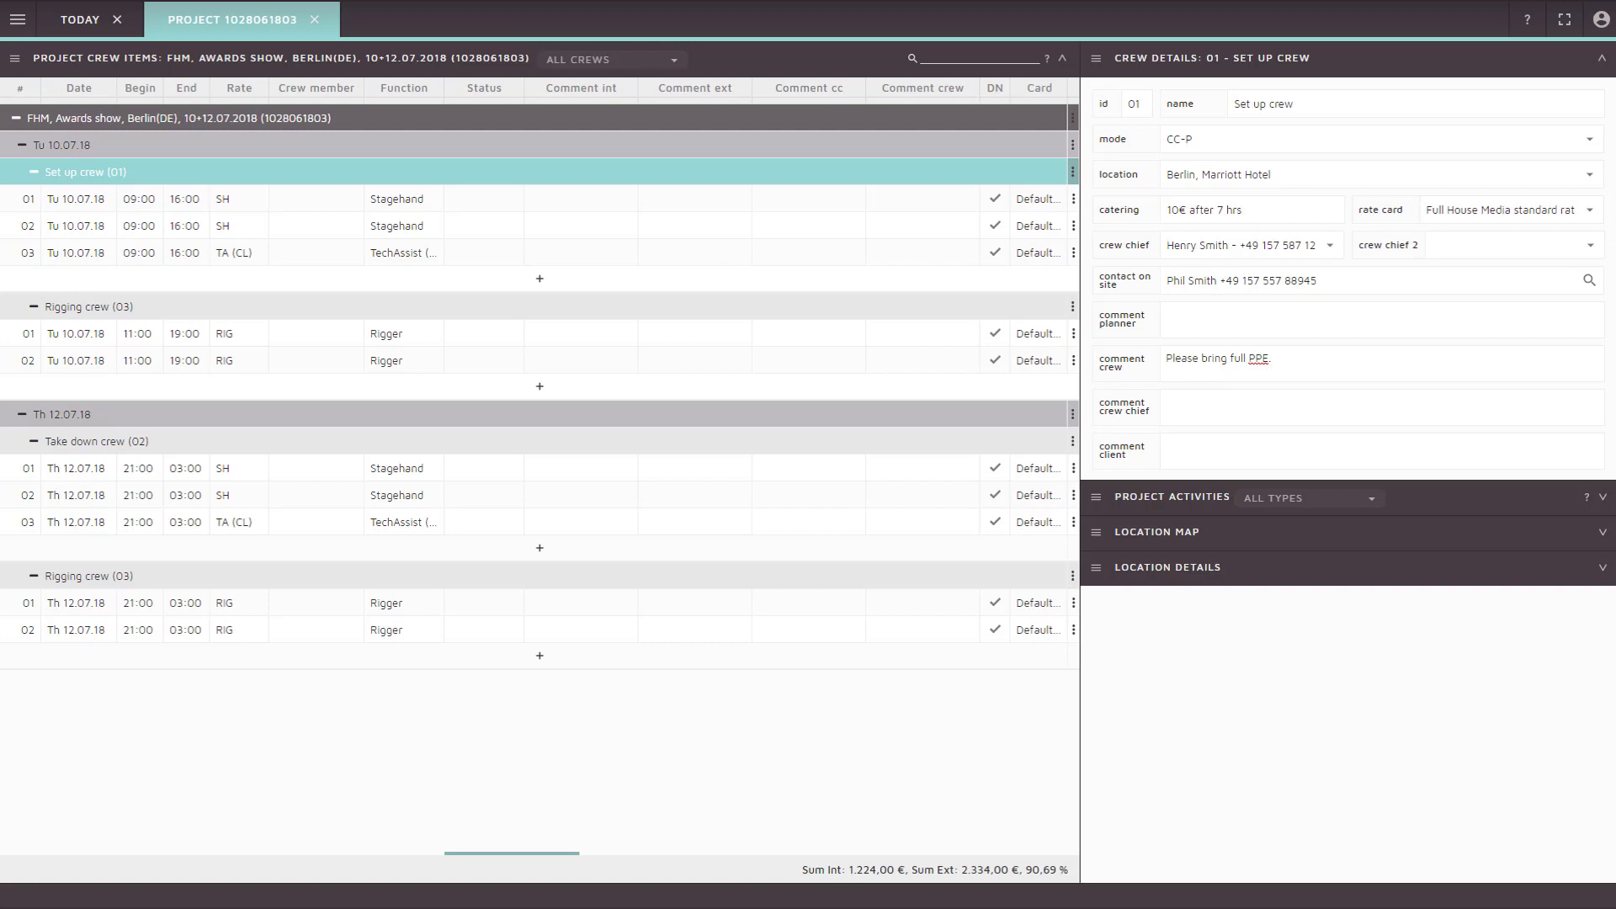
# Staff the Set up crew's TechAssist (CL) row 03 with the crew chief via the 'hen' suggestion
pyautogui.click(316, 199)
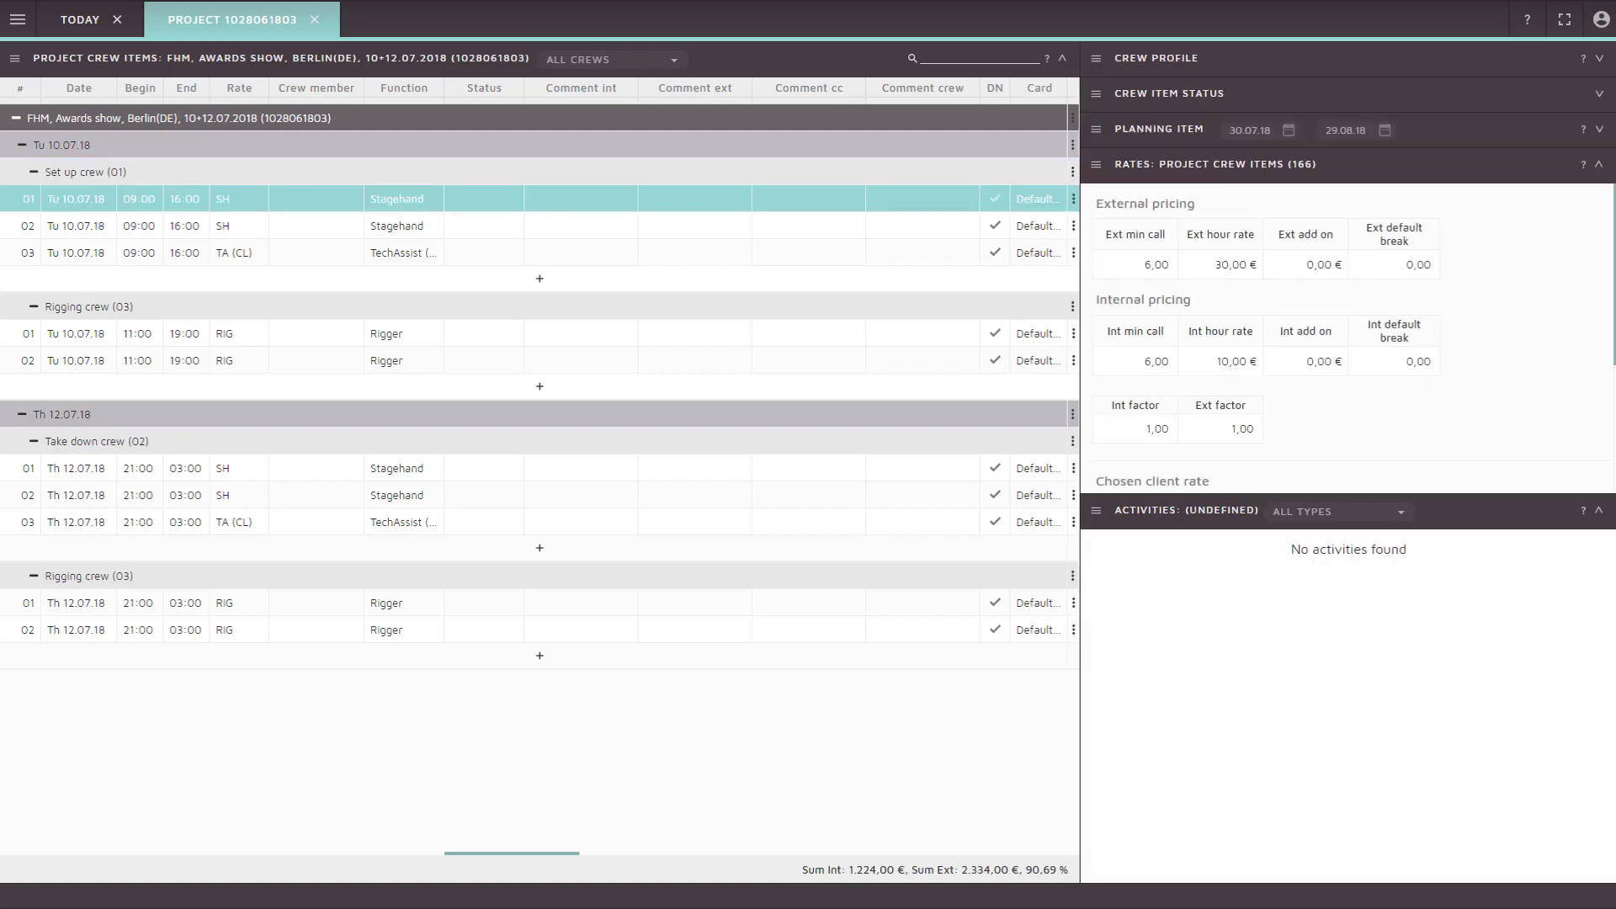
pyautogui.press('Right')
pyautogui.press('Right')
pyautogui.press('Right')
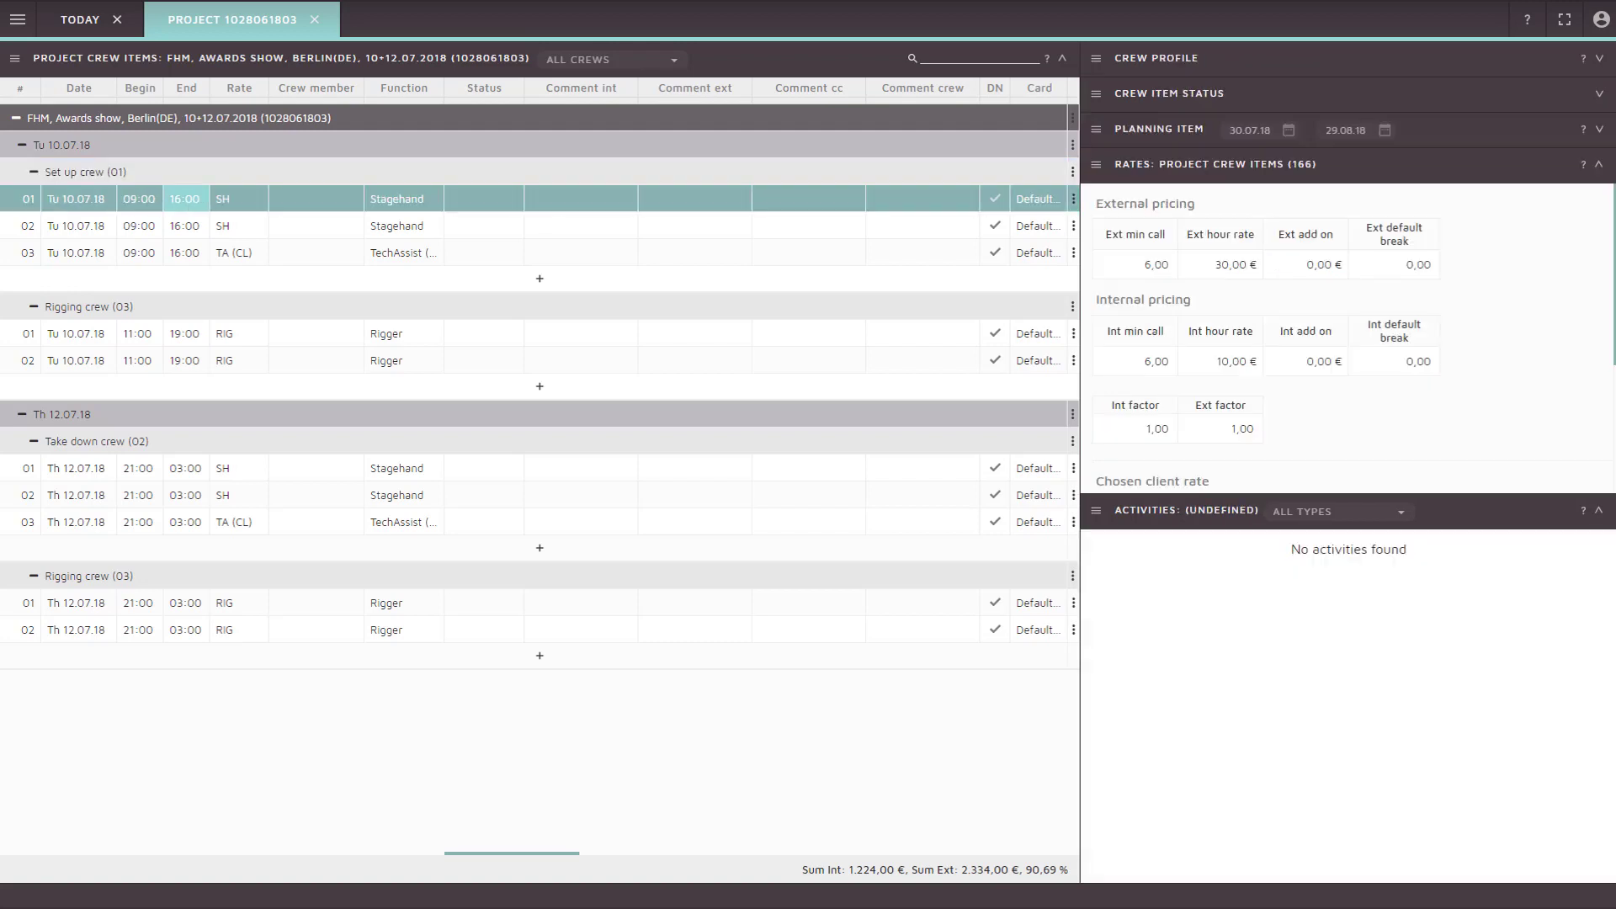
pyautogui.press('Right')
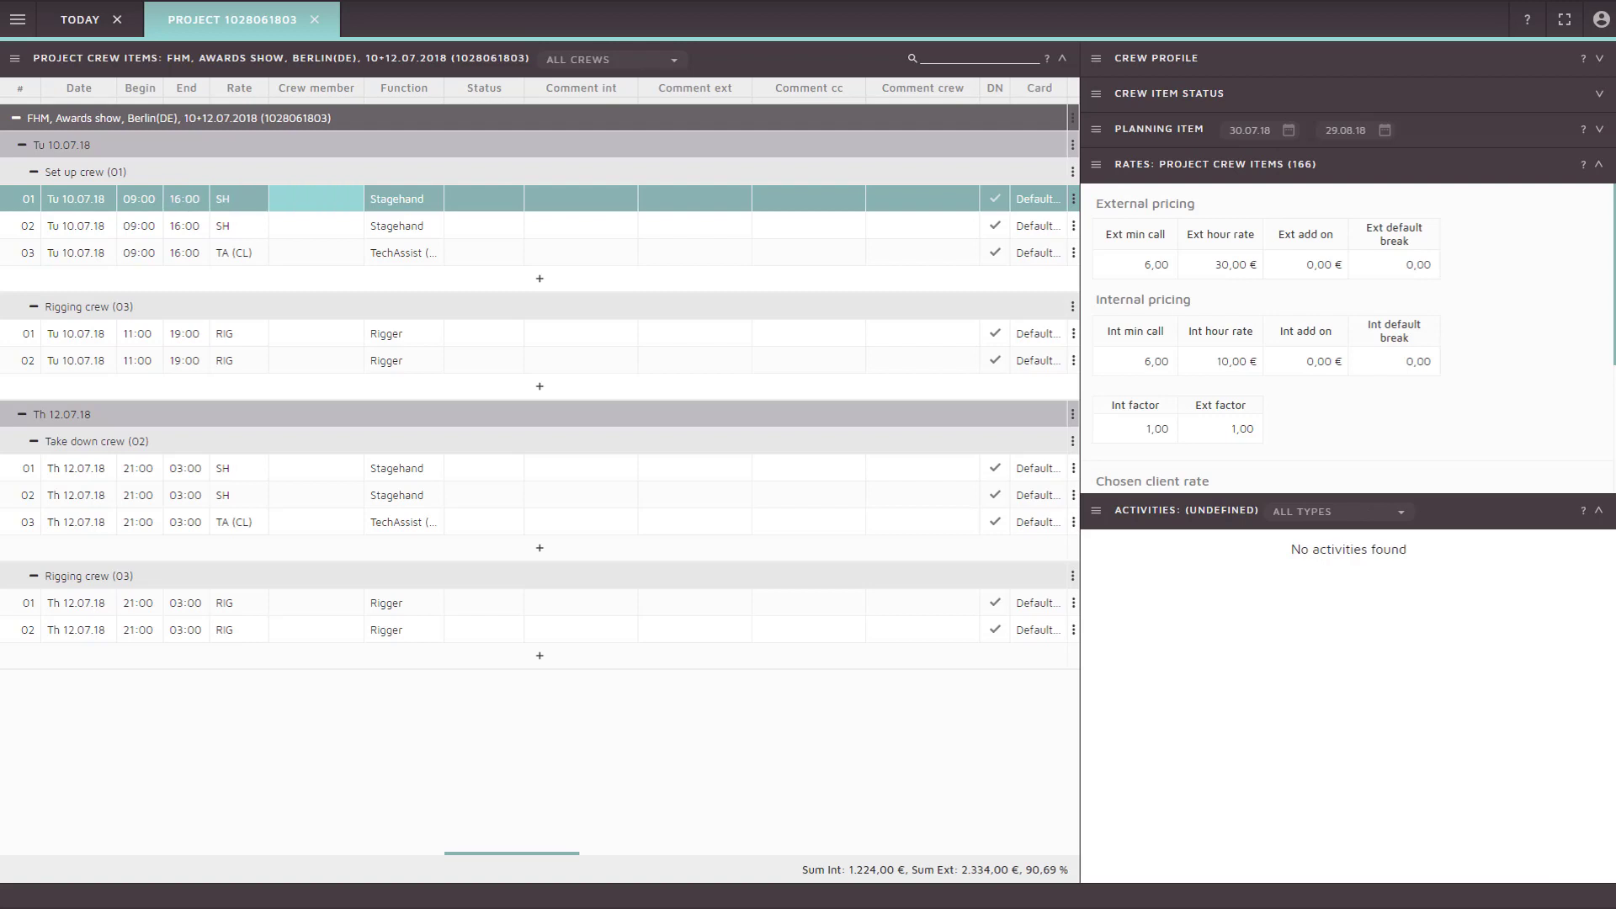
pyautogui.press('Down')
pyautogui.press('Down')
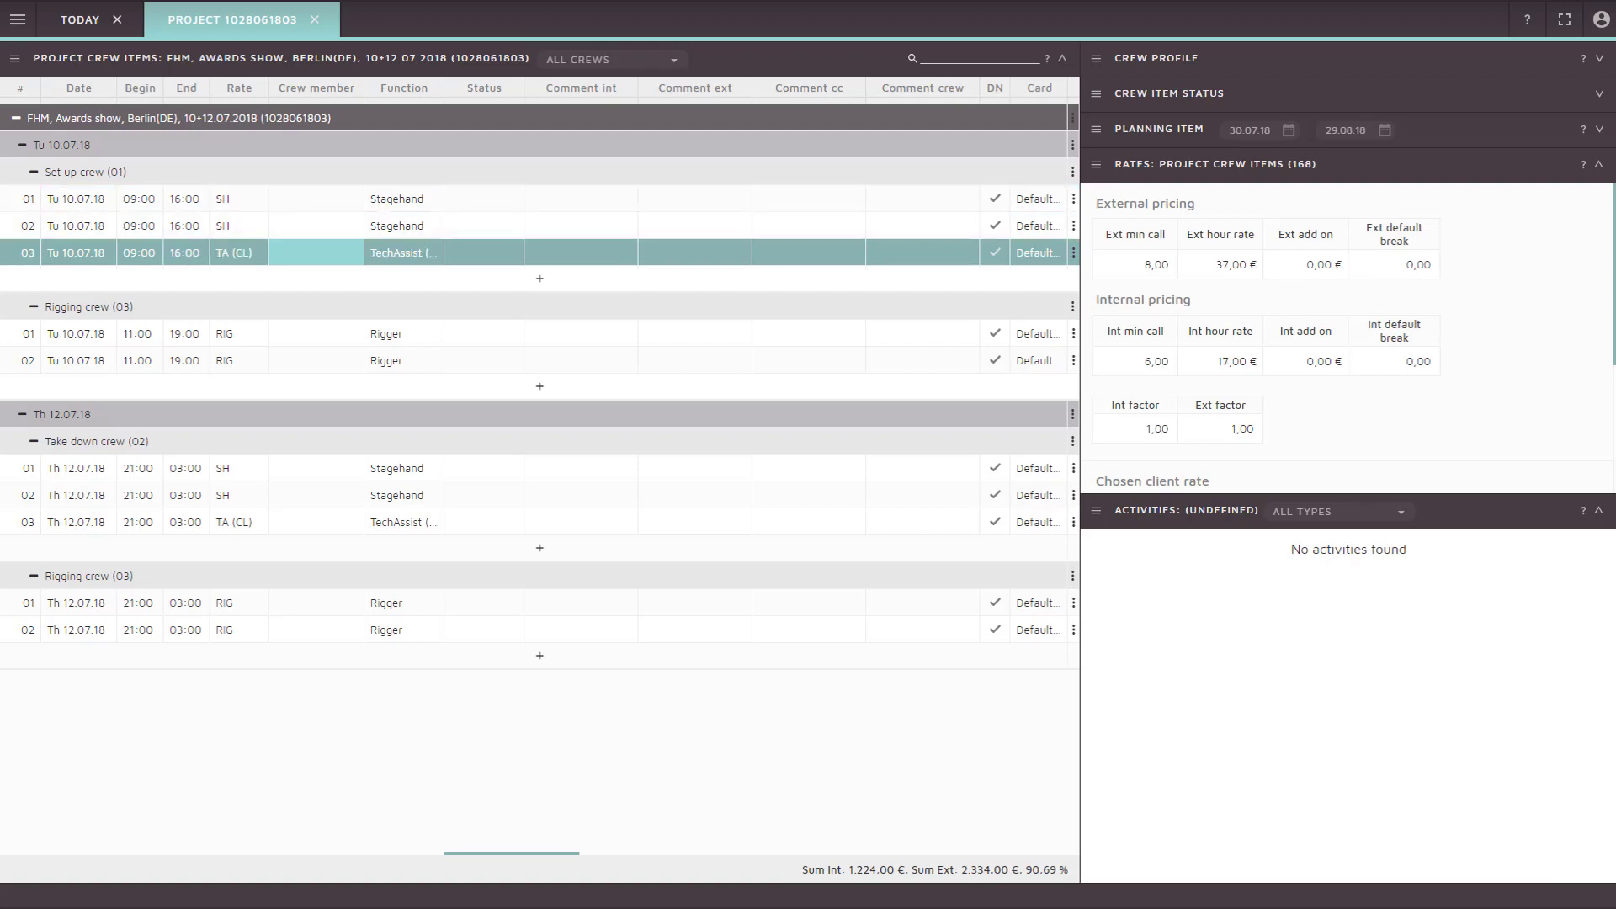
pyautogui.press('Return')
pyautogui.write('hen')
pyautogui.press('Down')
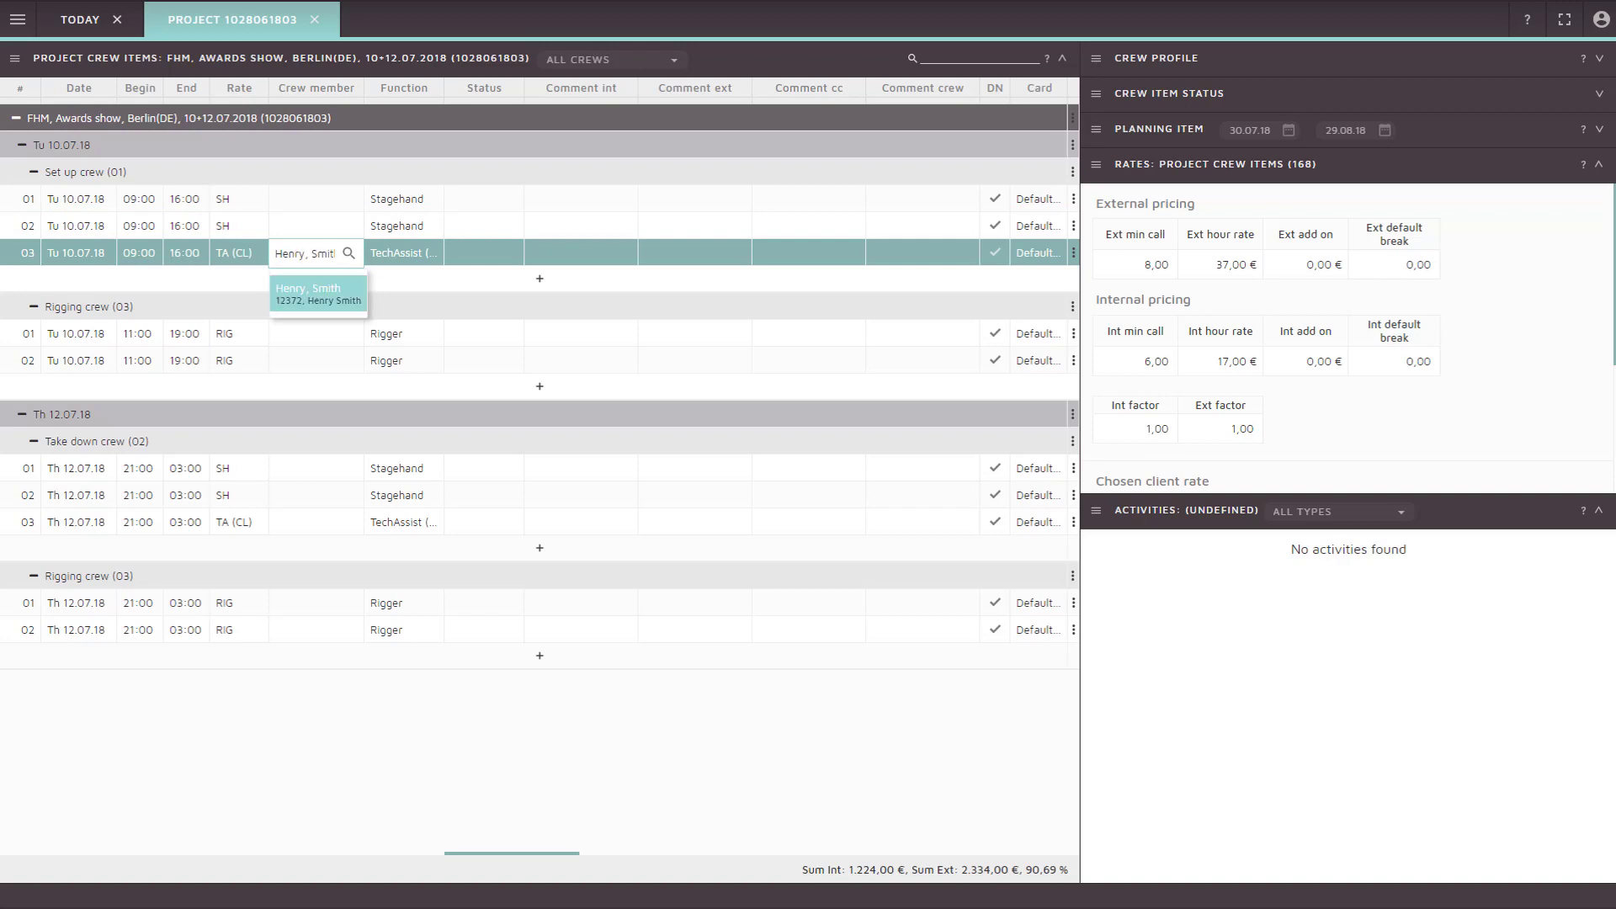
pyautogui.press('Return')
# Set the TechAssist booking's status to Confirmed
pyautogui.press('Right')
pyautogui.press('Right')
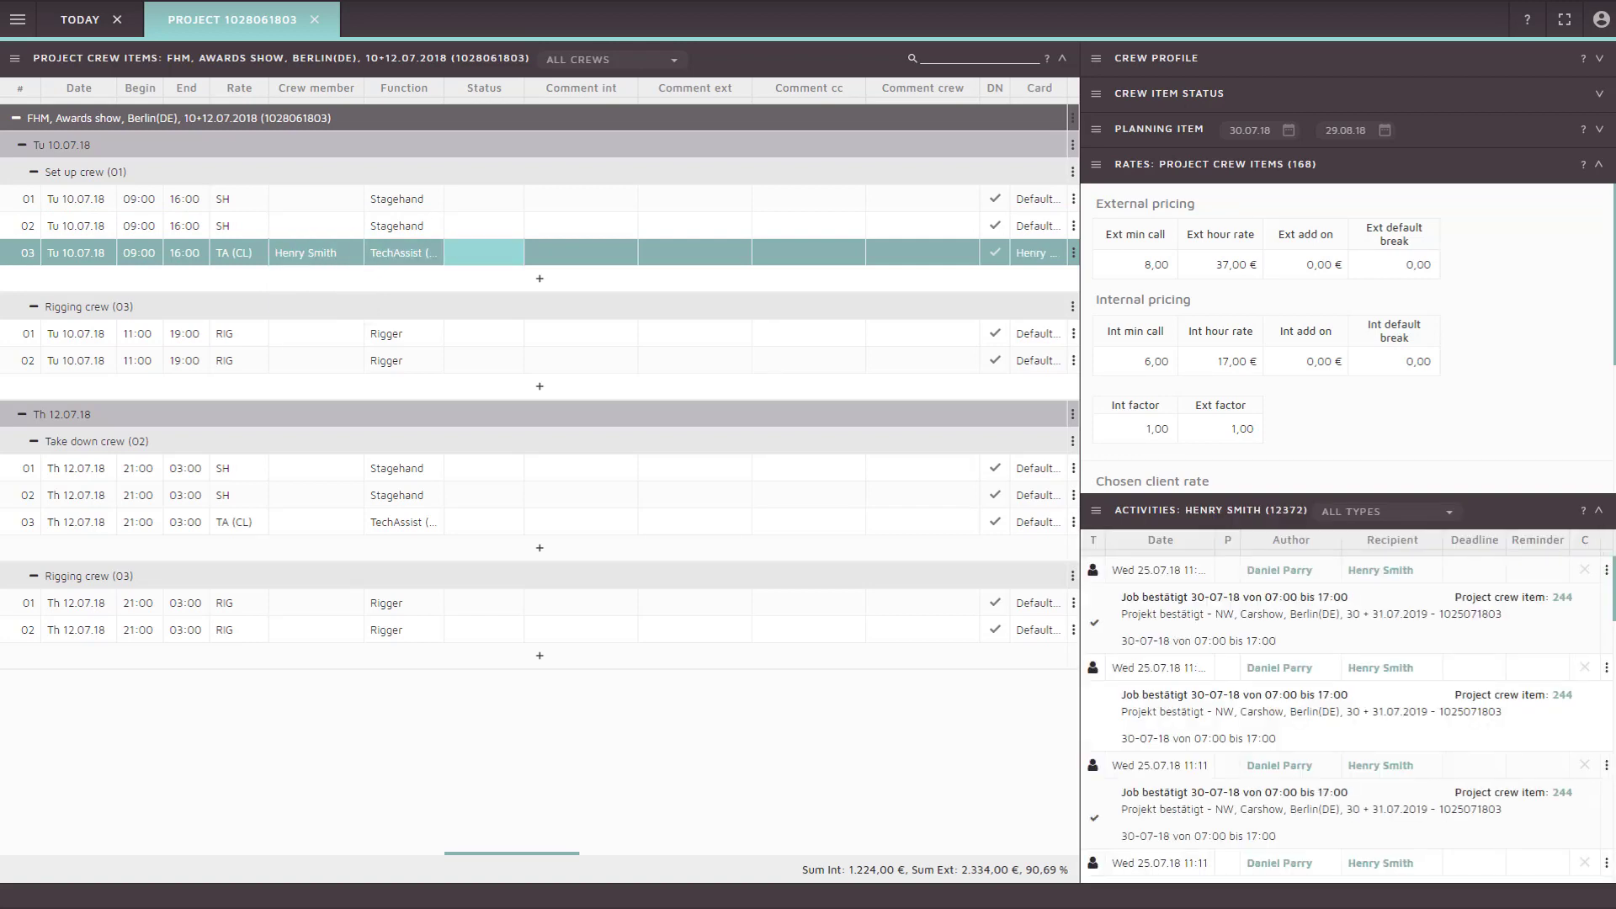
pyautogui.press('Return')
pyautogui.press('Down')
pyautogui.press('Return')
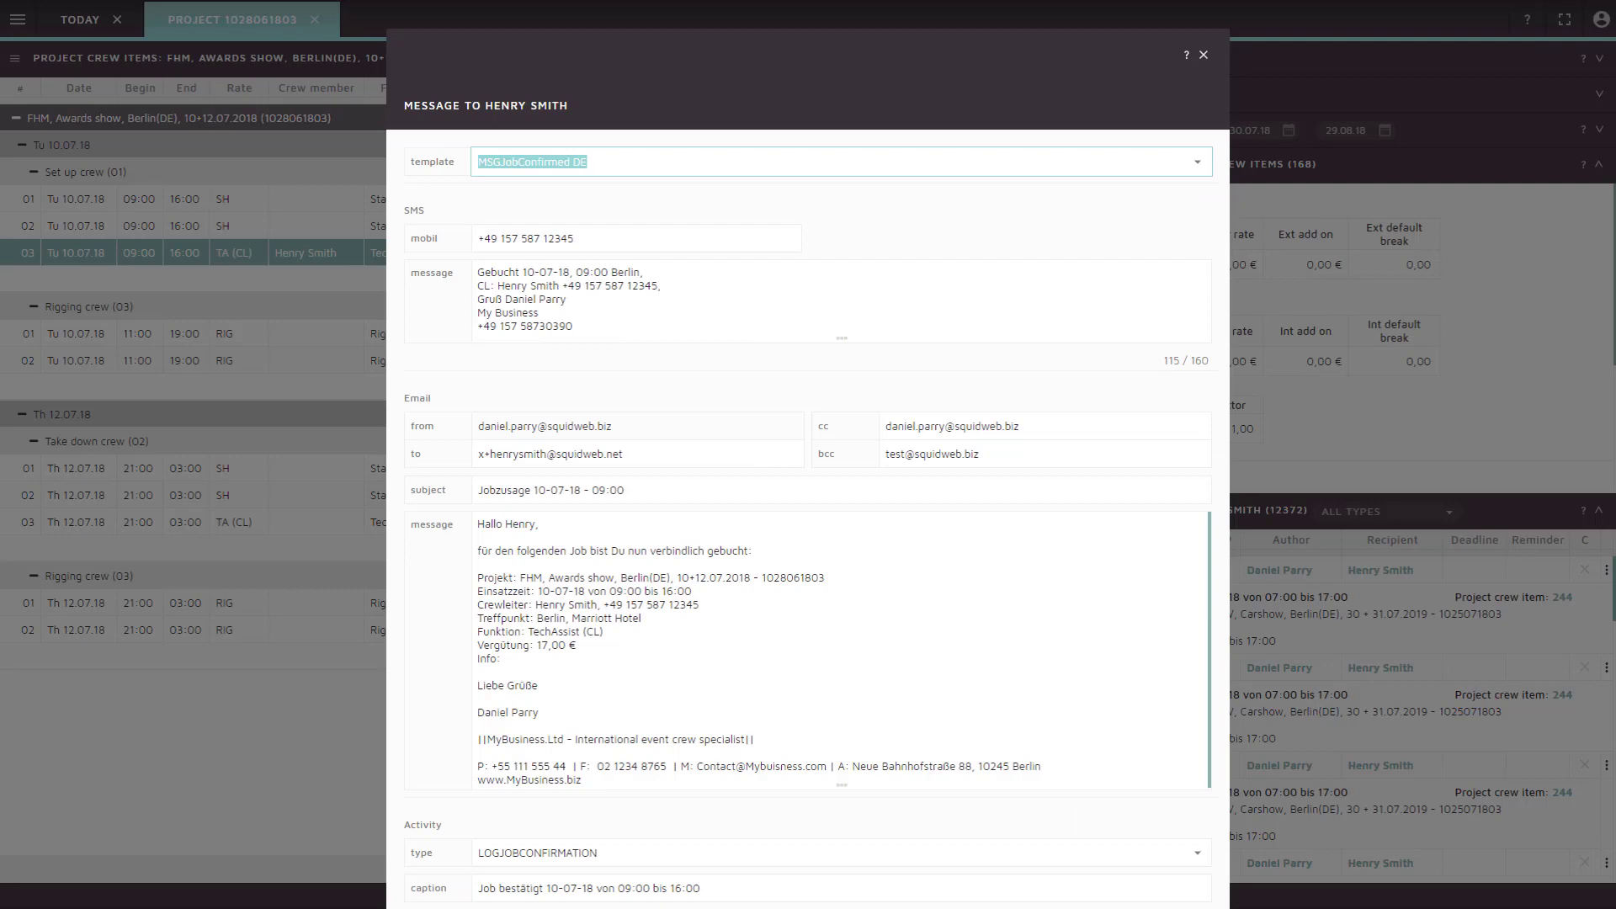
# Review the job-confirmation message's SMS text, e-mail subject, e-mail body and activity log entry
pyautogui.press('Tab')
pyautogui.press('Tab')
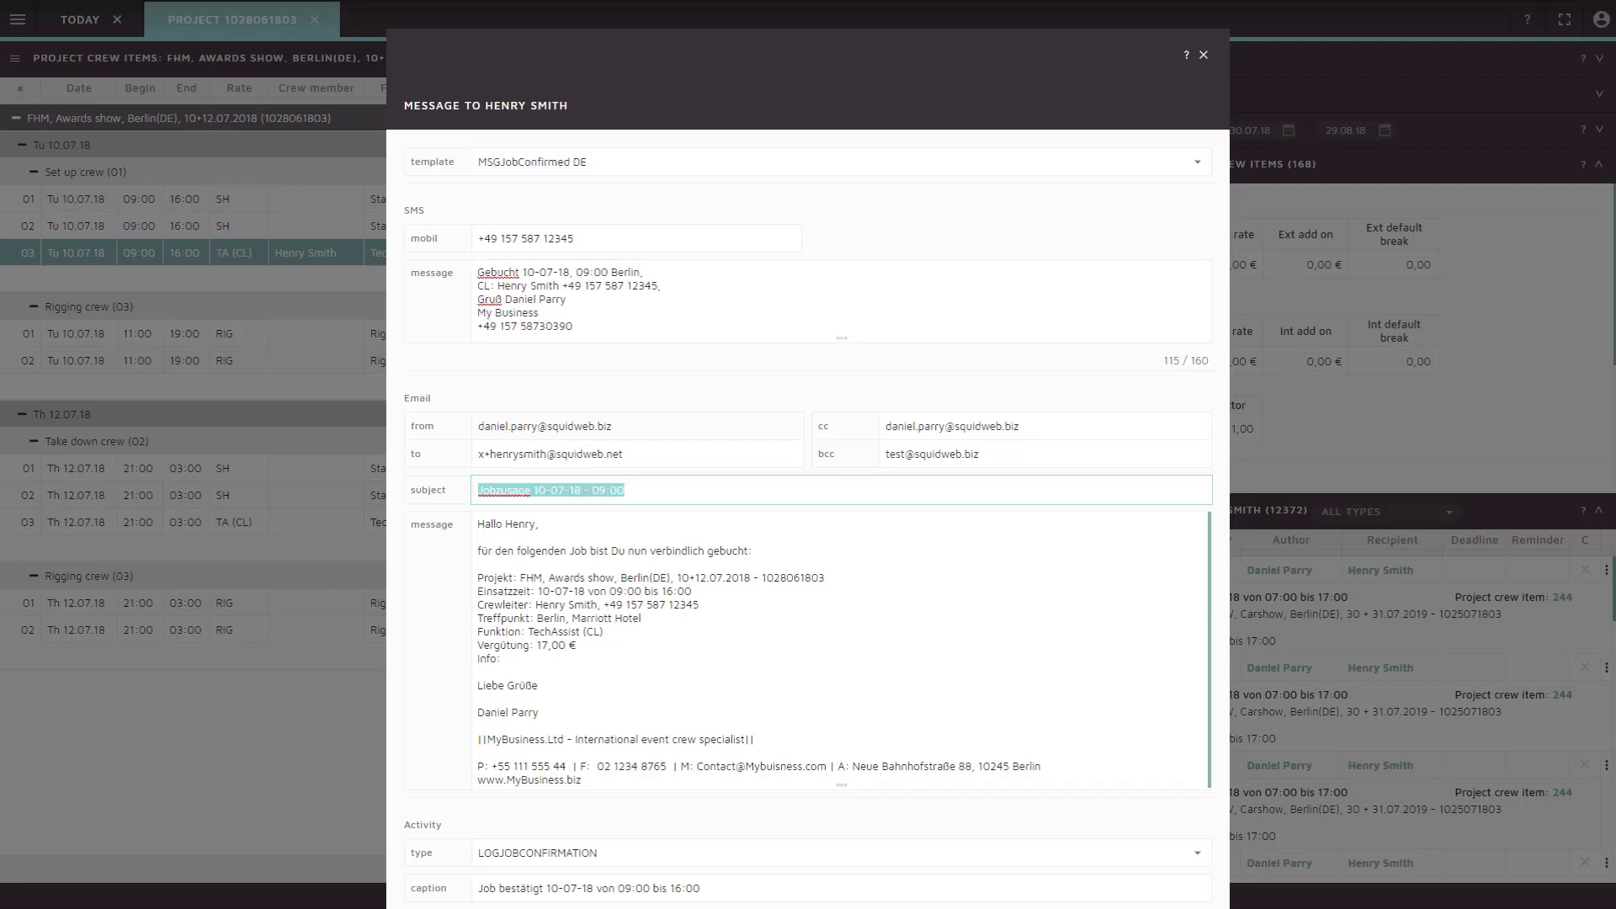
pyautogui.press('Tab')
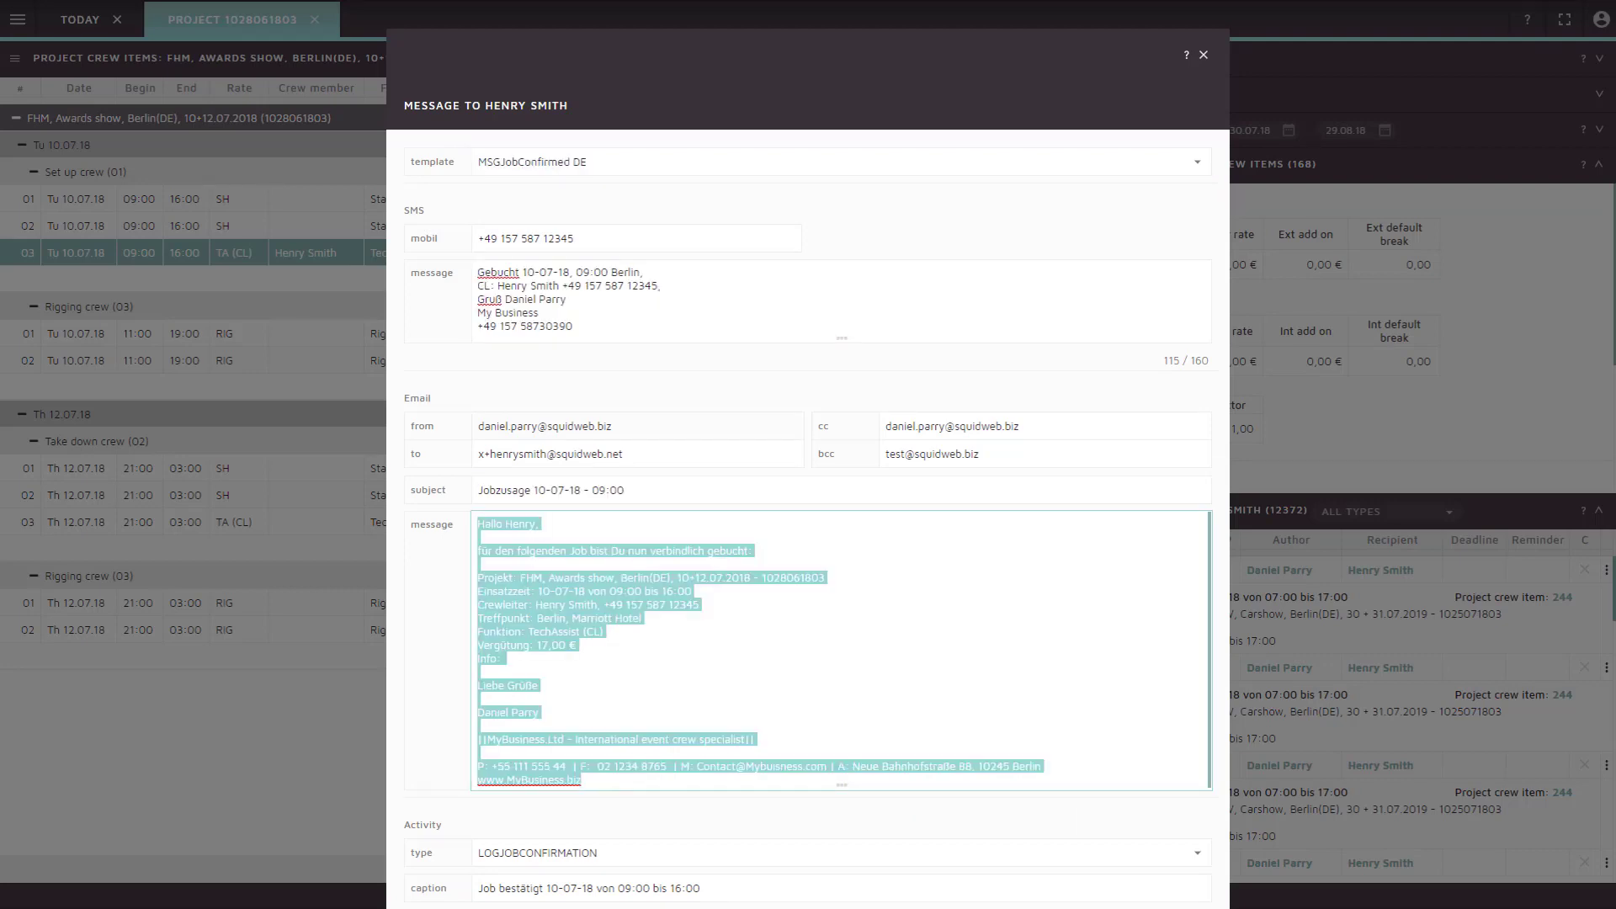
pyautogui.press('Tab')
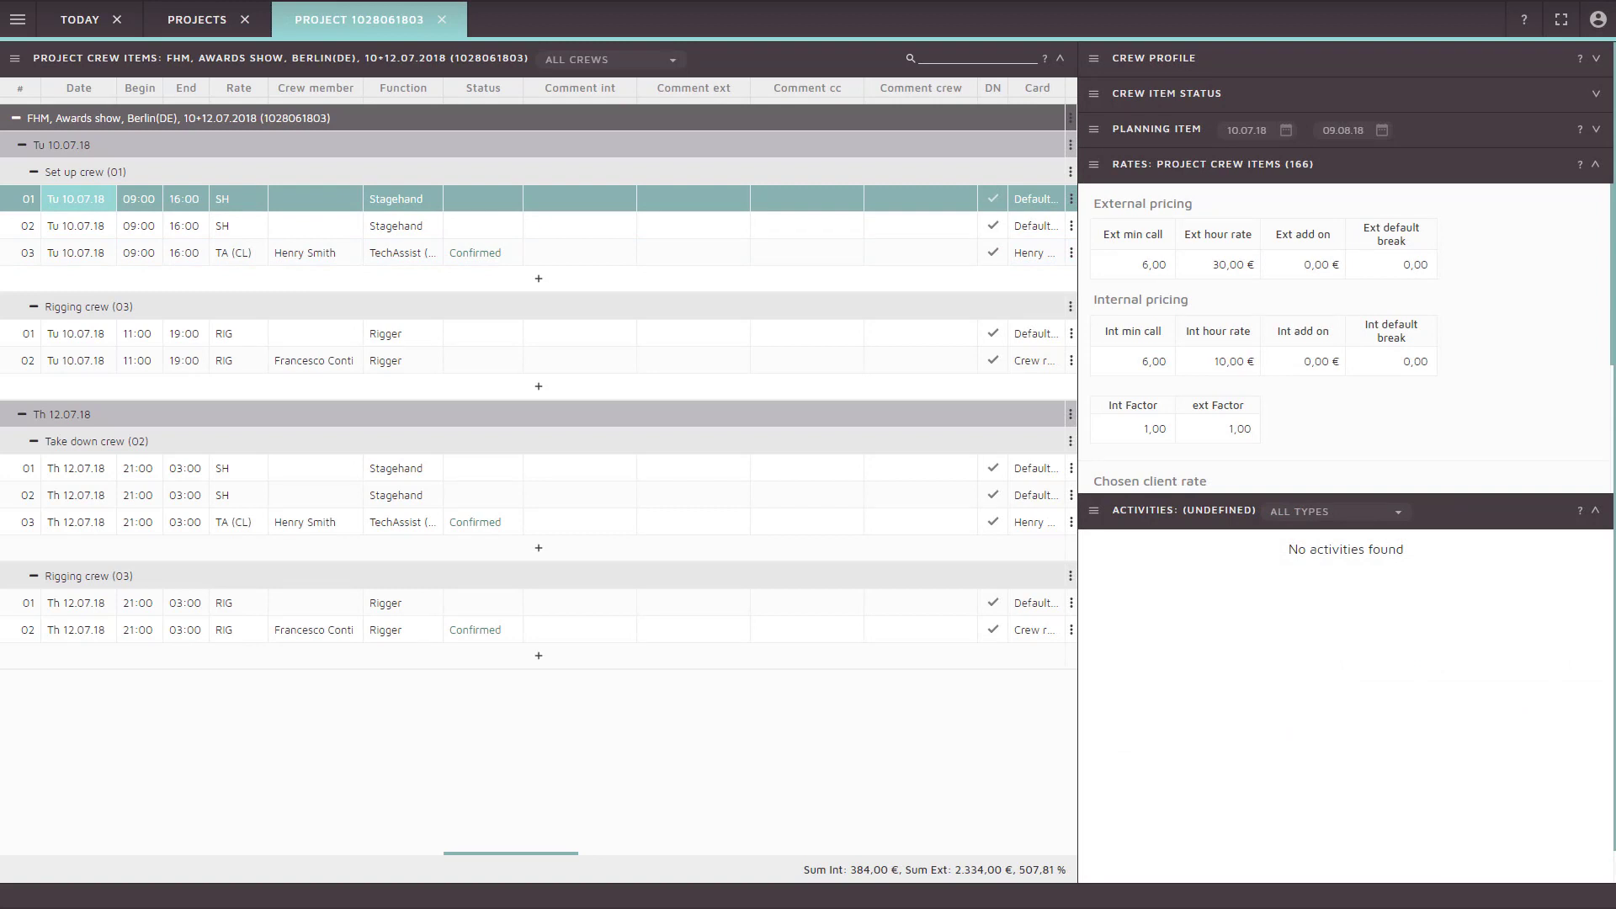
# Open the Project confirmation and calculation report preview from the crew items Reports menu
pyautogui.click(15, 59)
pyautogui.press('Down')
pyautogui.press('Down')
pyautogui.press('Down')
pyautogui.press('Down')
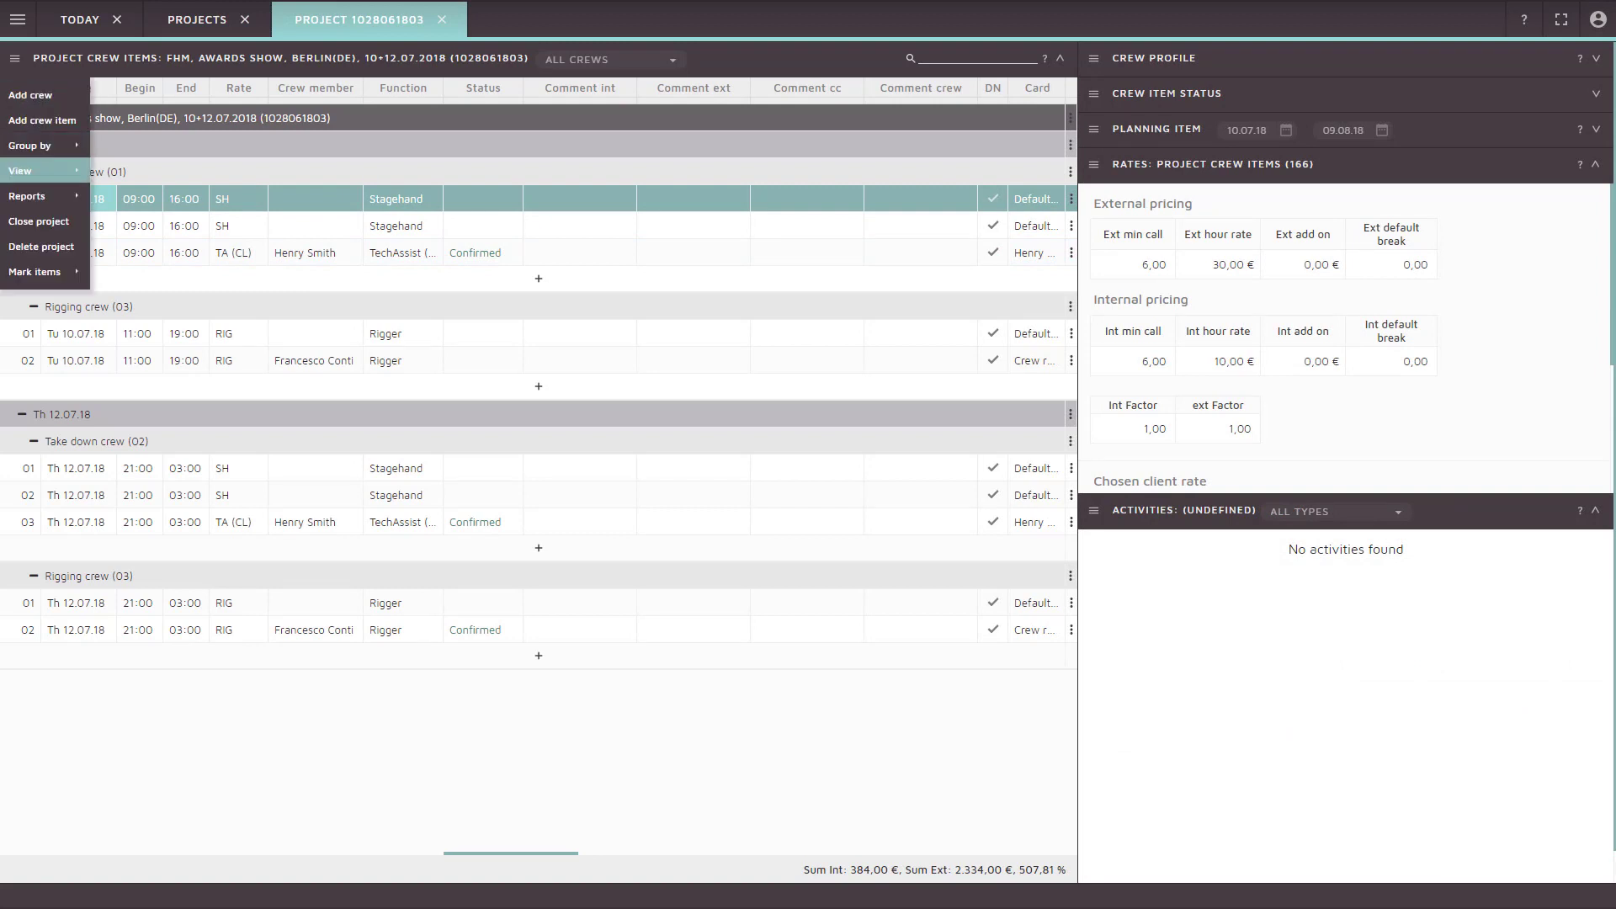
pyautogui.press('Right')
pyautogui.press('Down')
pyautogui.press('Down')
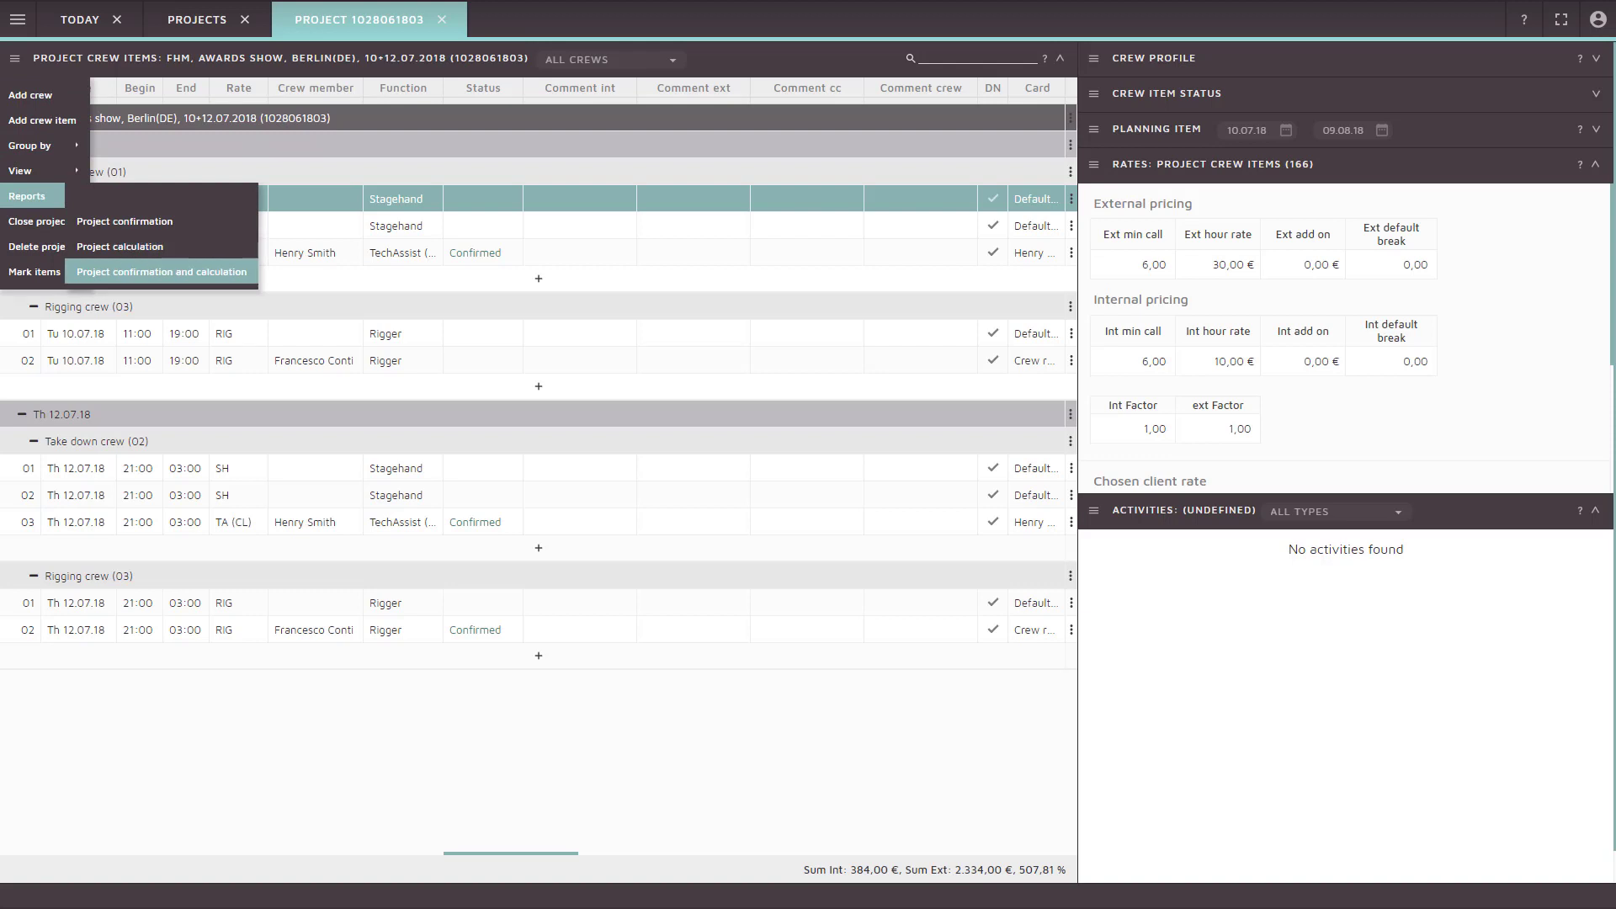
pyautogui.press('Return')
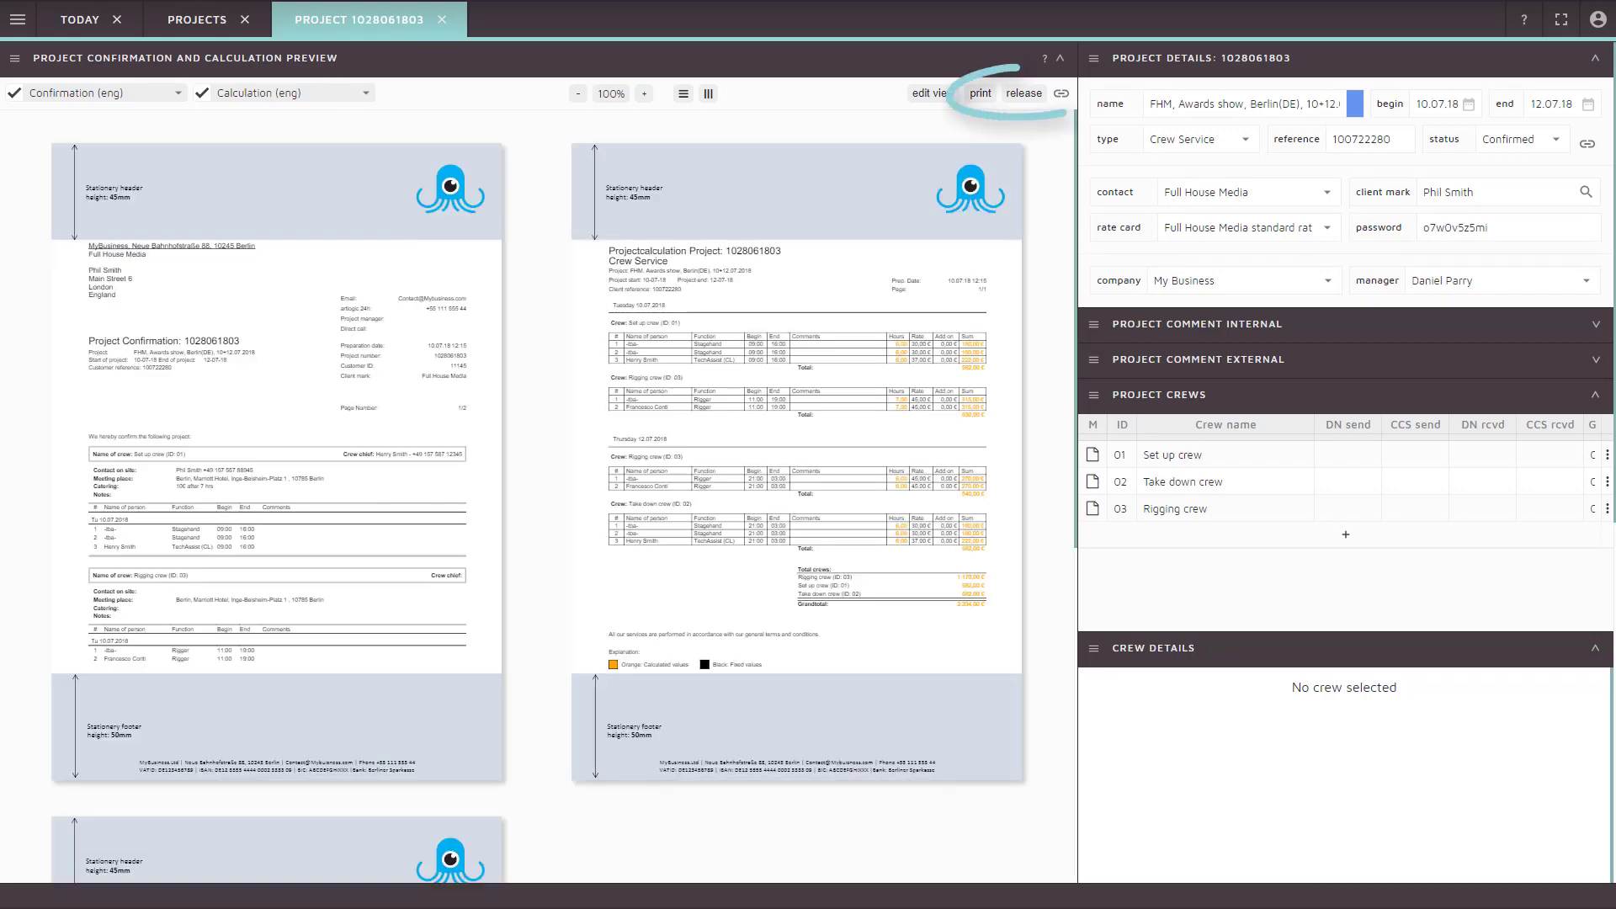
# Release the project confirmation and calculation and send it to the client
pyautogui.click(1024, 93)
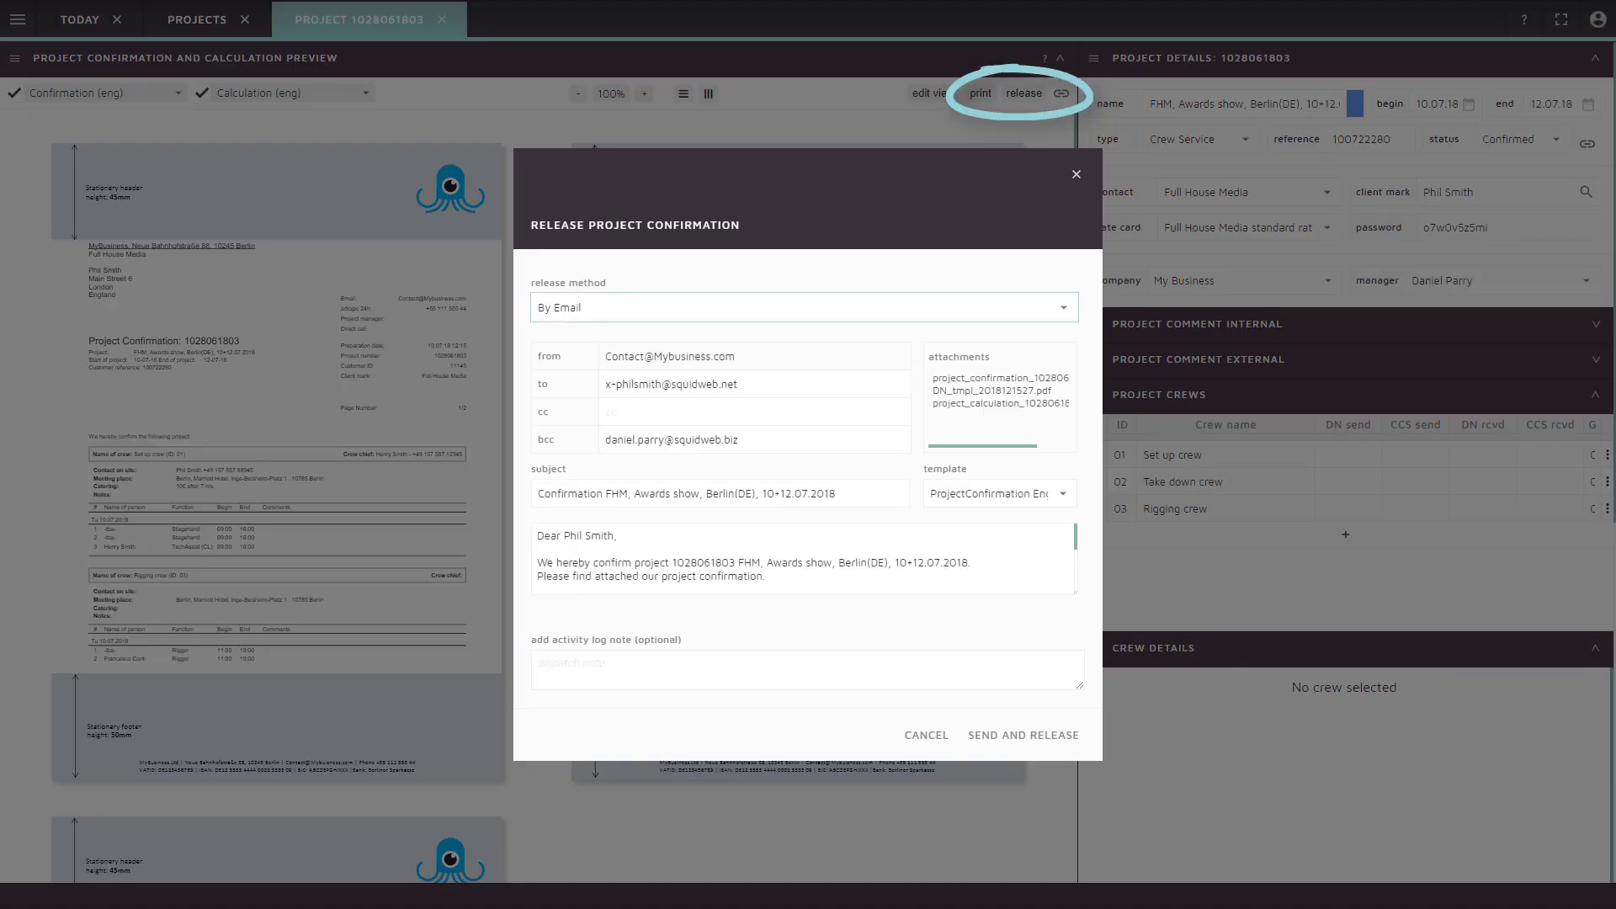
pyautogui.press('Tab')
pyautogui.press('Tab')
pyautogui.press('Tab')
pyautogui.press('Tab')
pyautogui.press('Tab')
pyautogui.press('Tab')
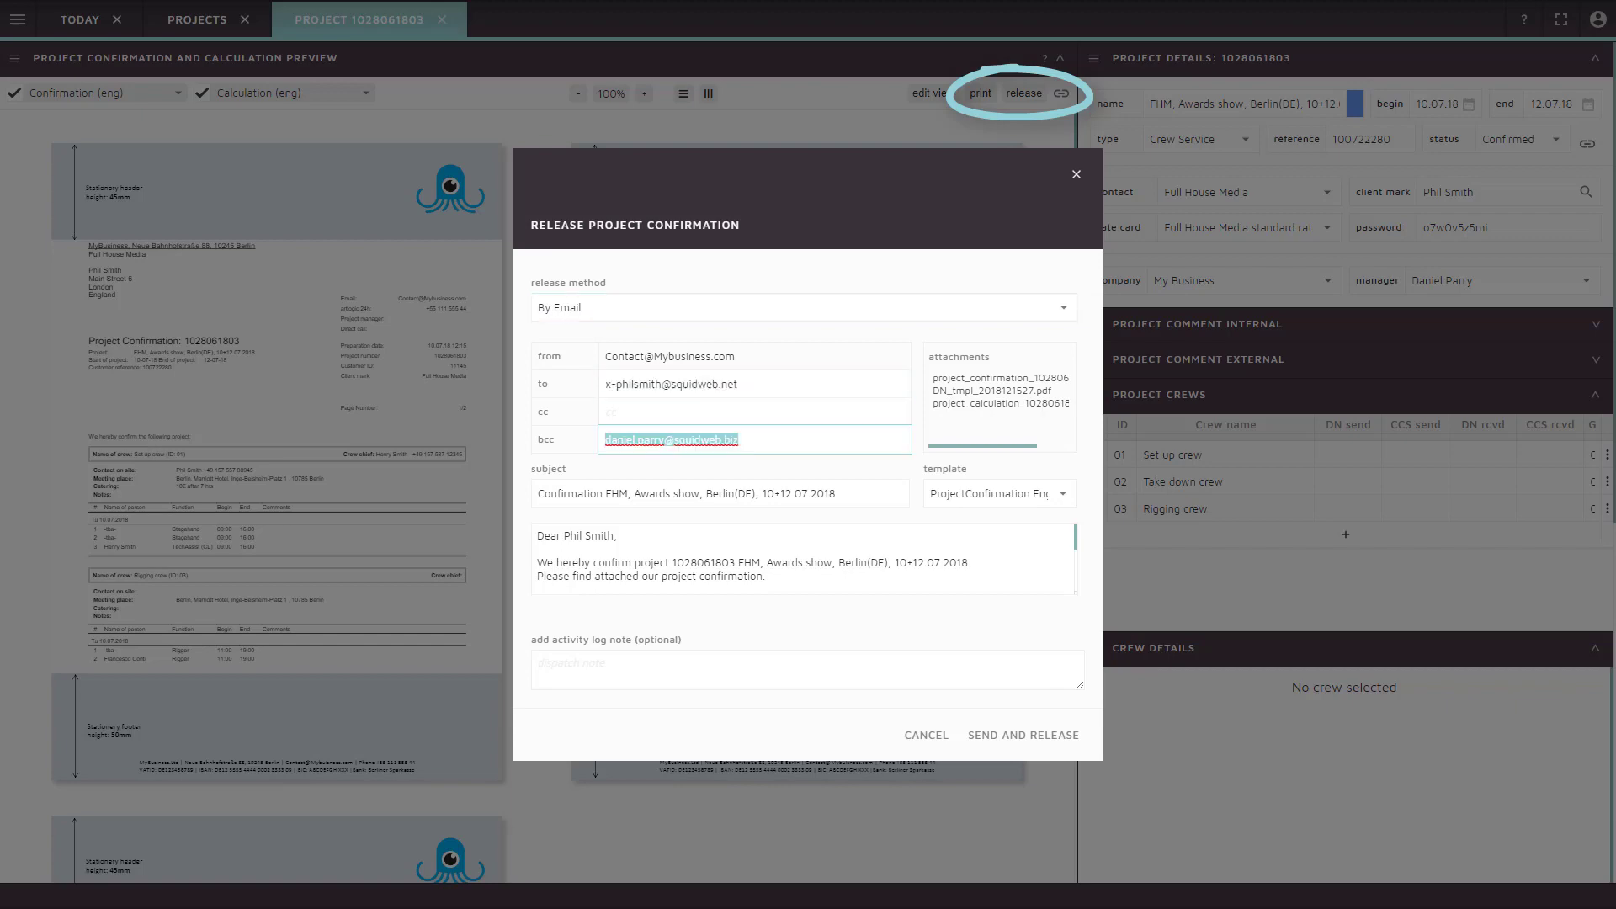
pyautogui.press('Return')
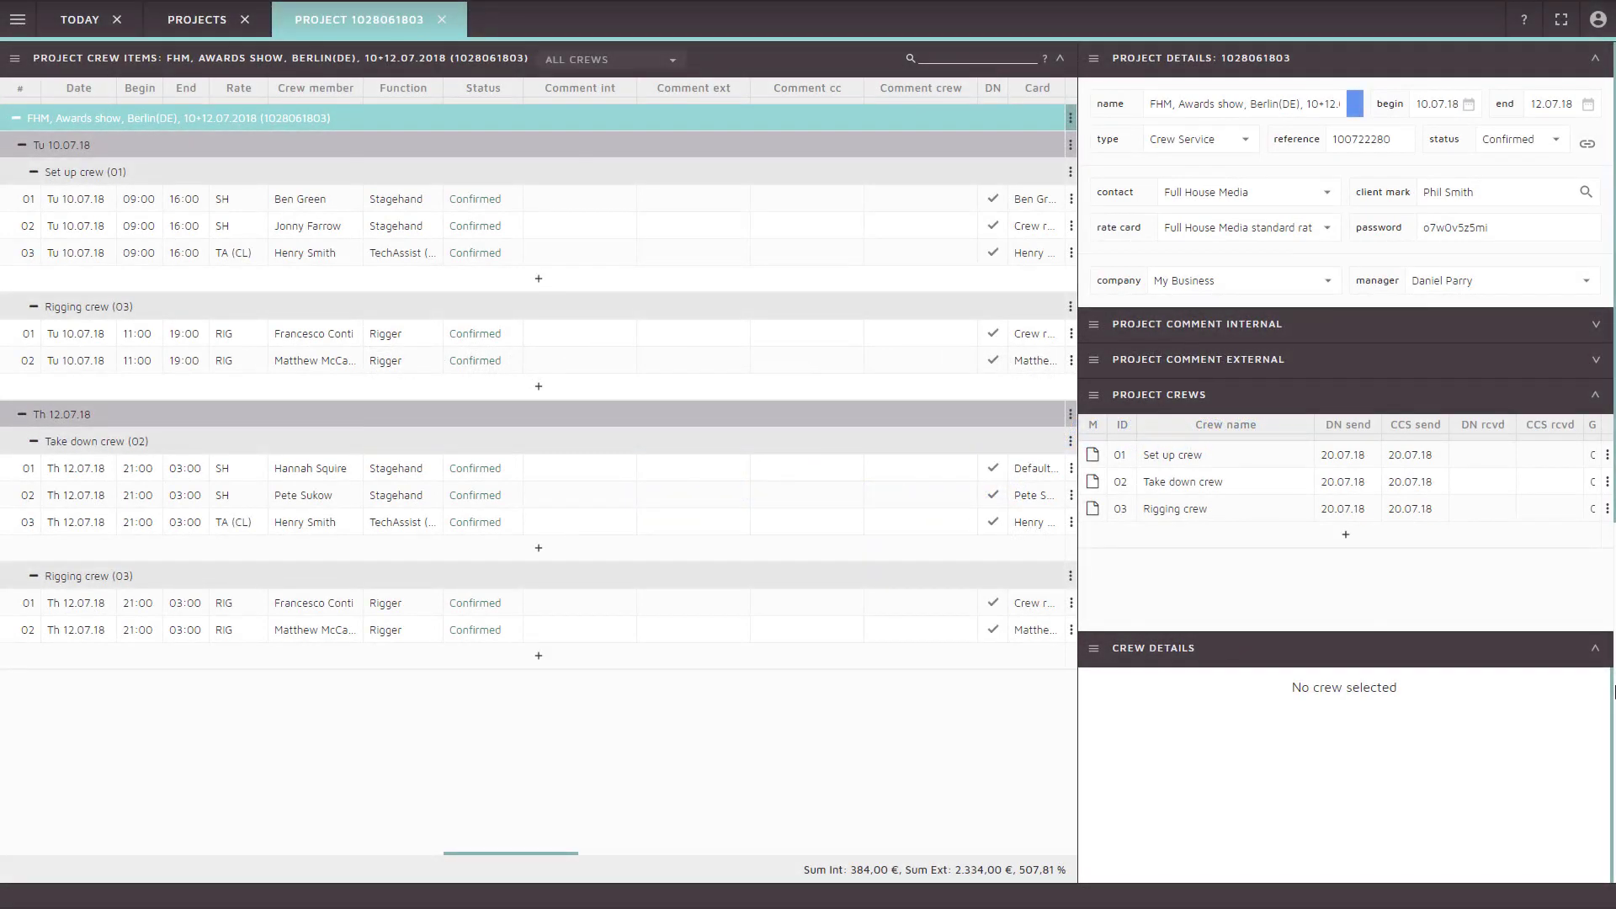
# Regenerate the Project confirmation and calculation preview and scroll through its full crew listing
pyautogui.hotkey('alt', 'm')
pyautogui.press('Down')
pyautogui.press('Down')
pyautogui.press('Down')
pyautogui.press('Down')
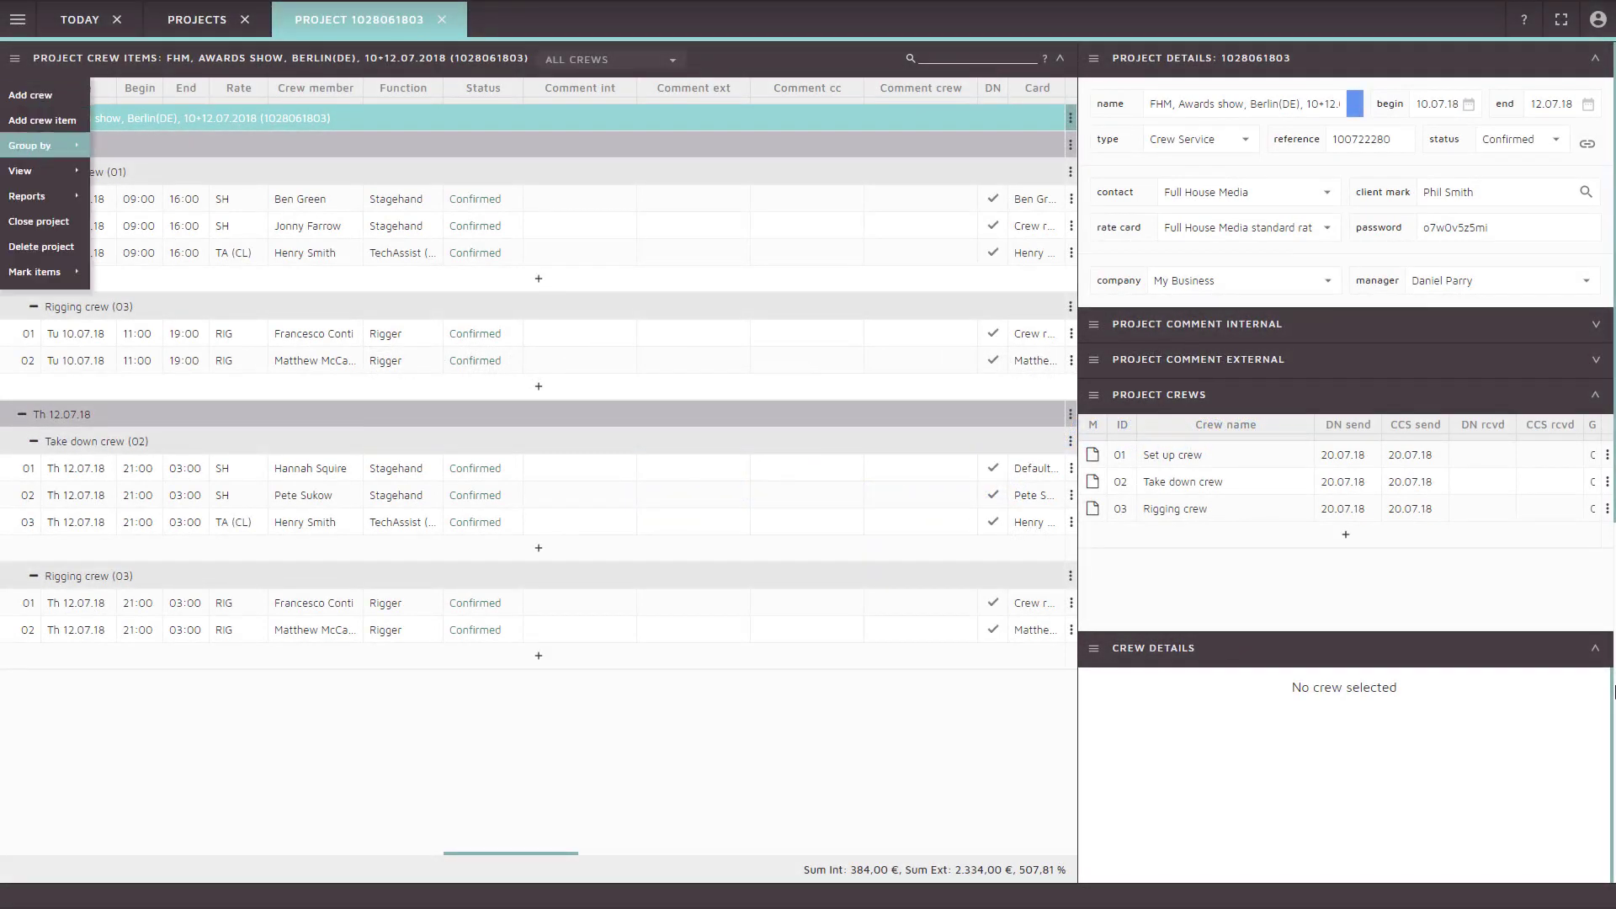
pyautogui.press('Right')
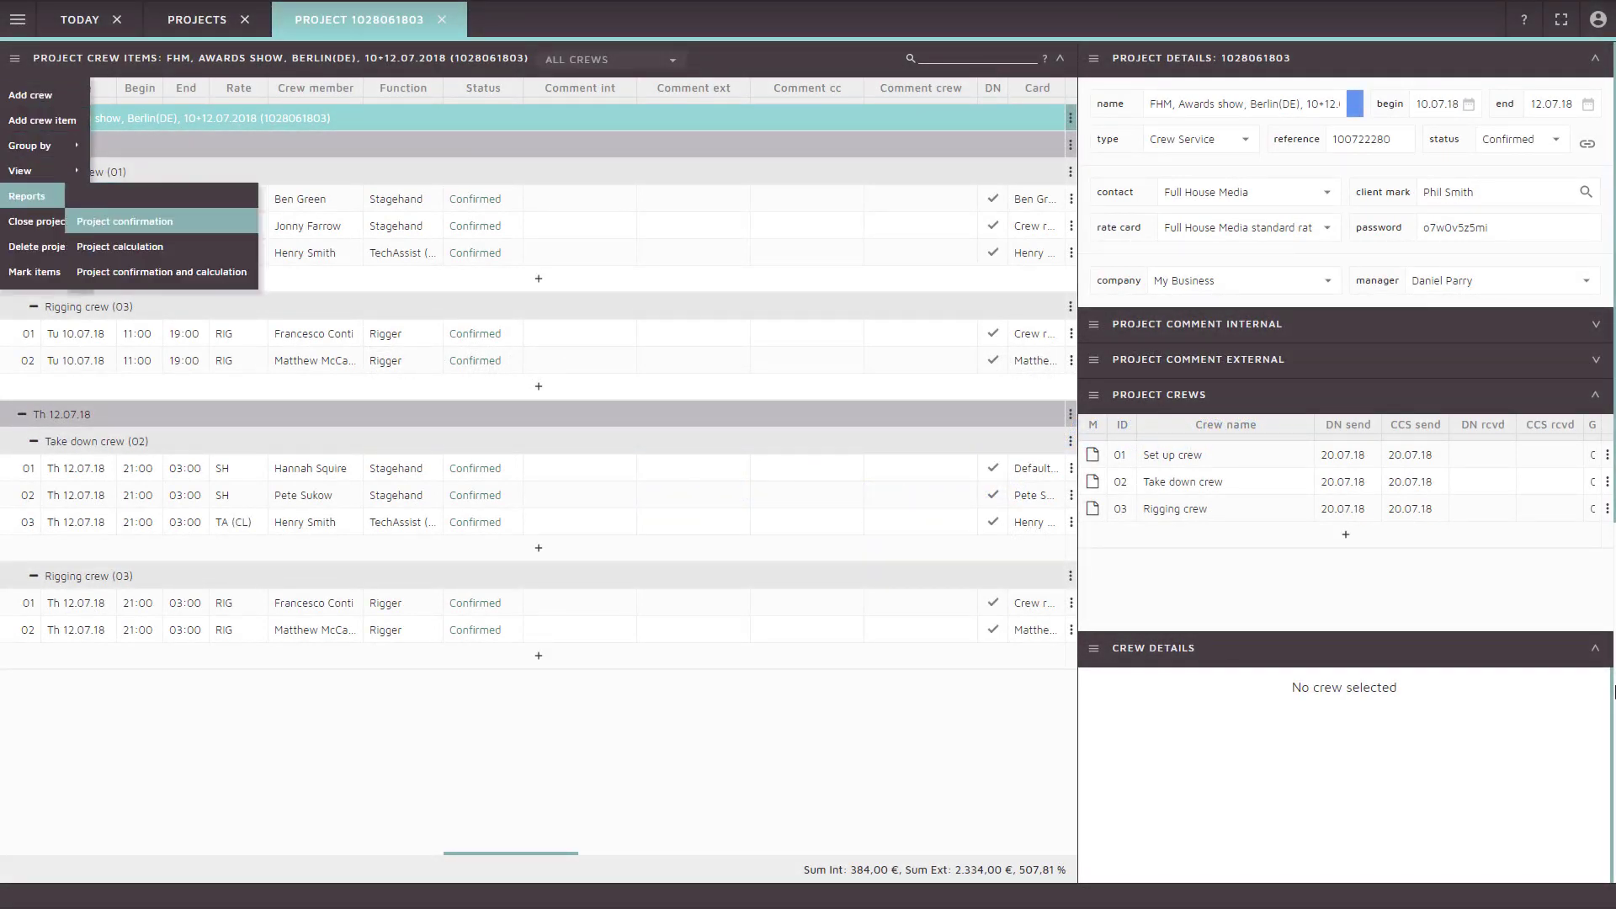
pyautogui.press('Down')
pyautogui.press('Down')
pyautogui.press('Return')
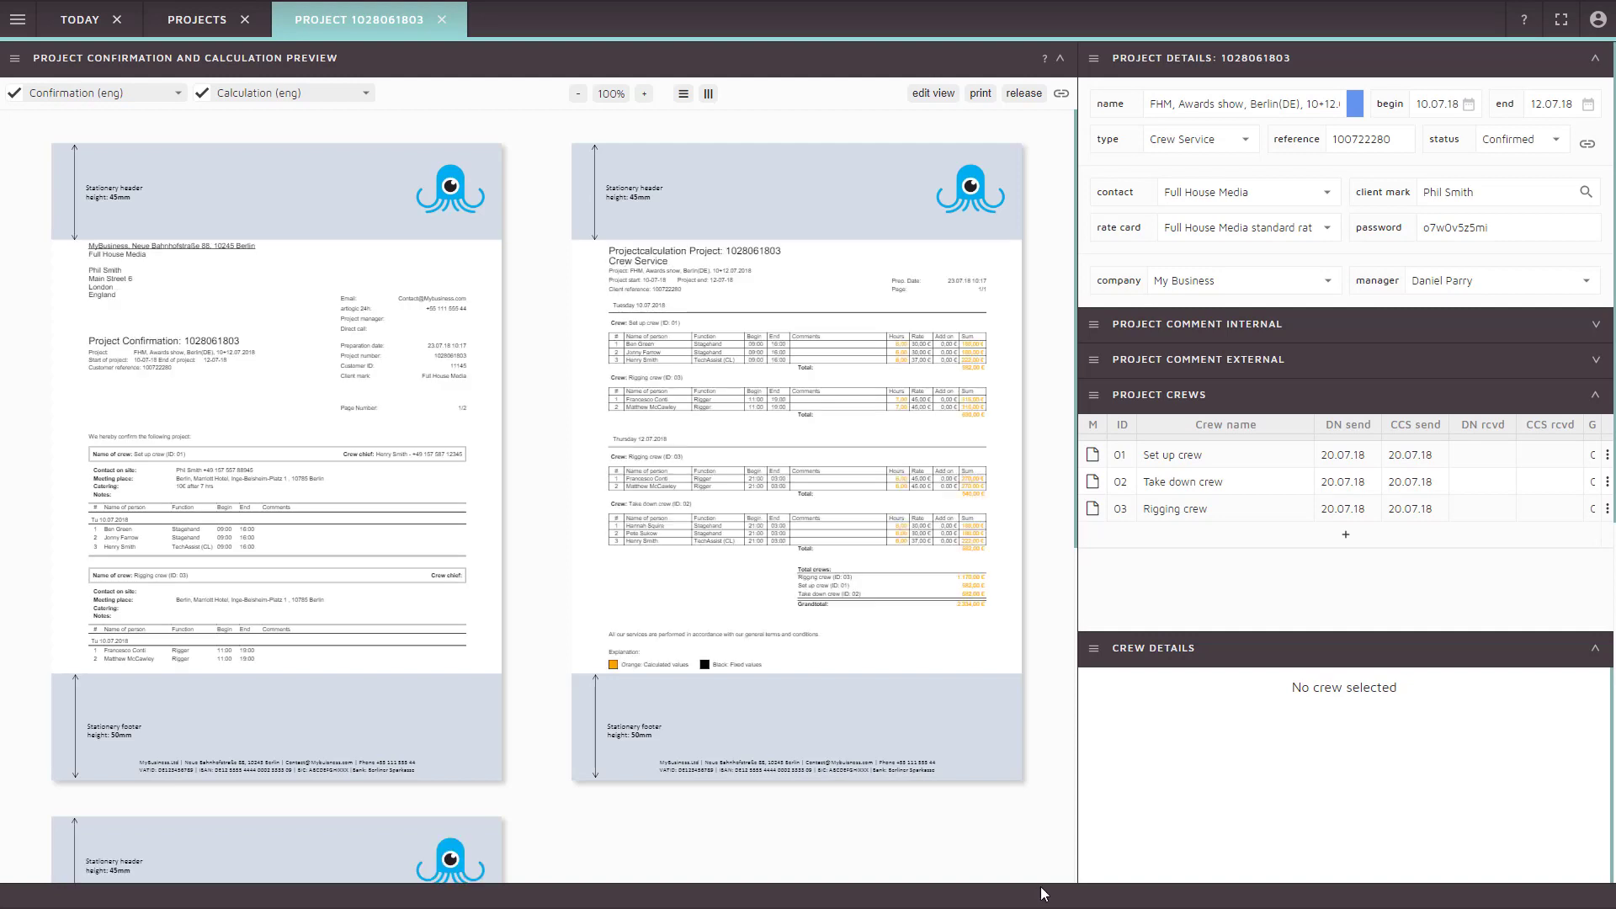
pyautogui.scroll(-3, 1044, 842)
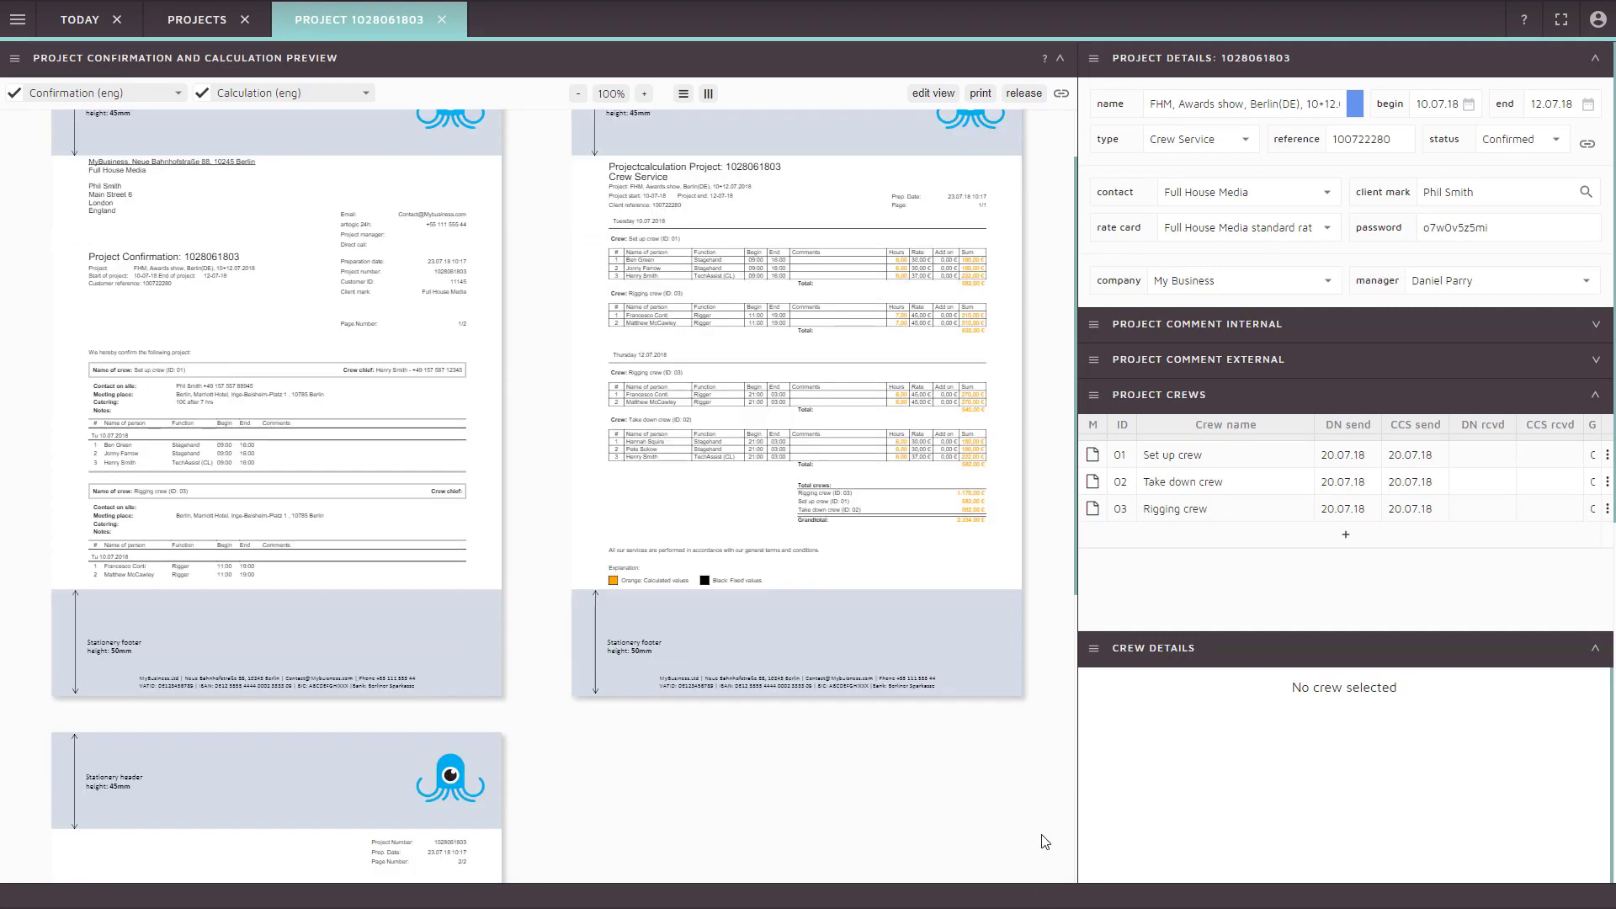
pyautogui.scroll(-1, 1044, 841)
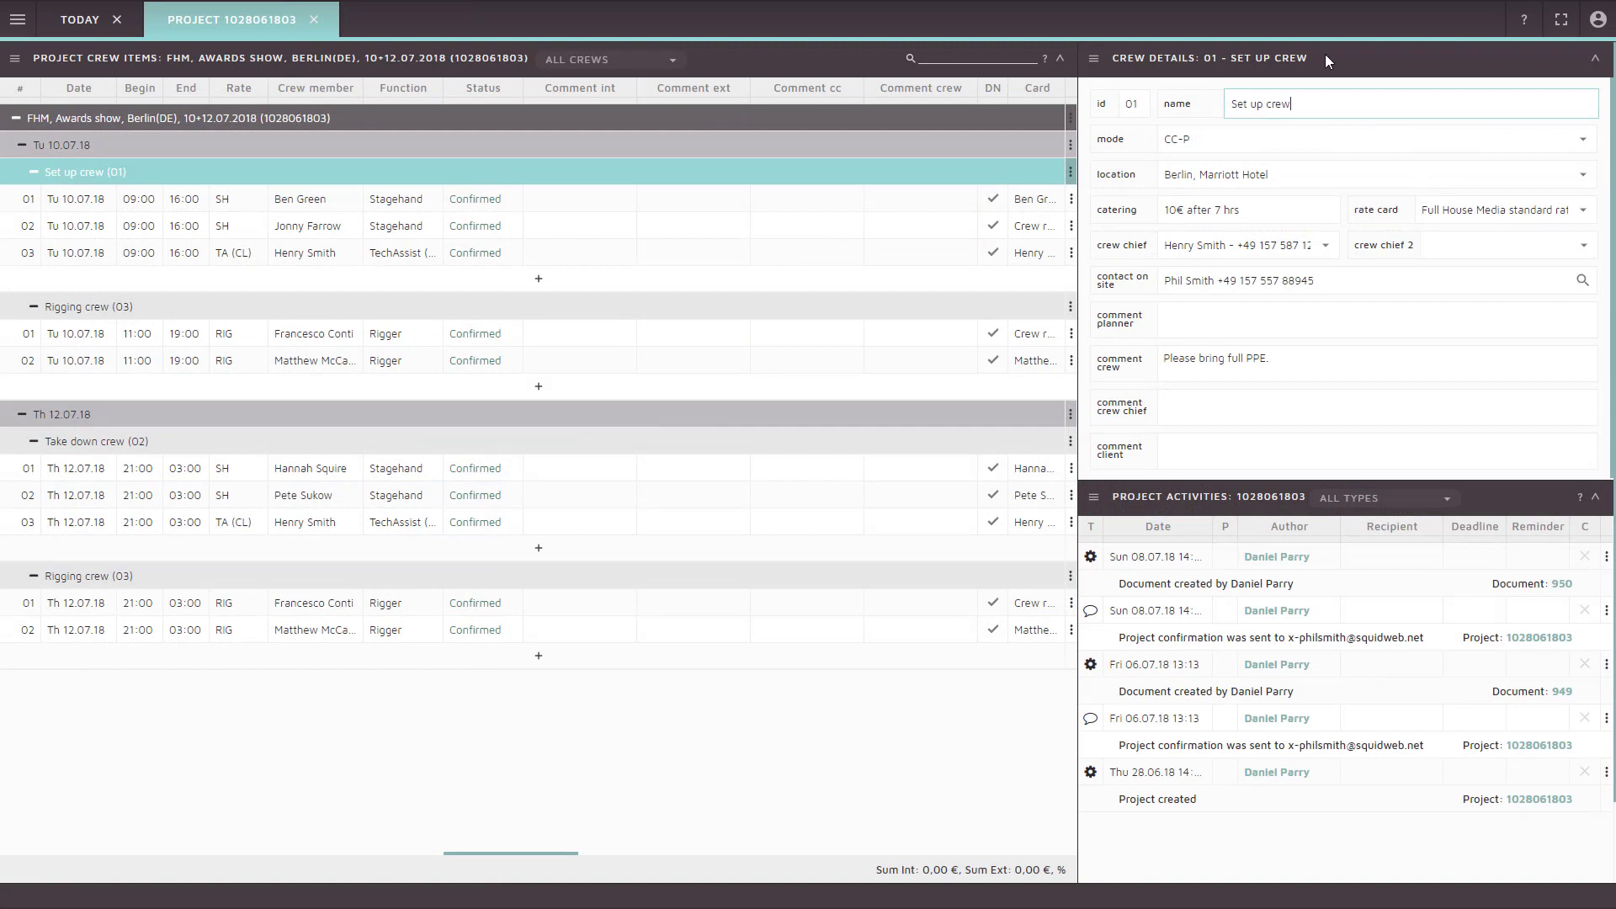
pyautogui.click(1096, 64)
pyautogui.press('Down')
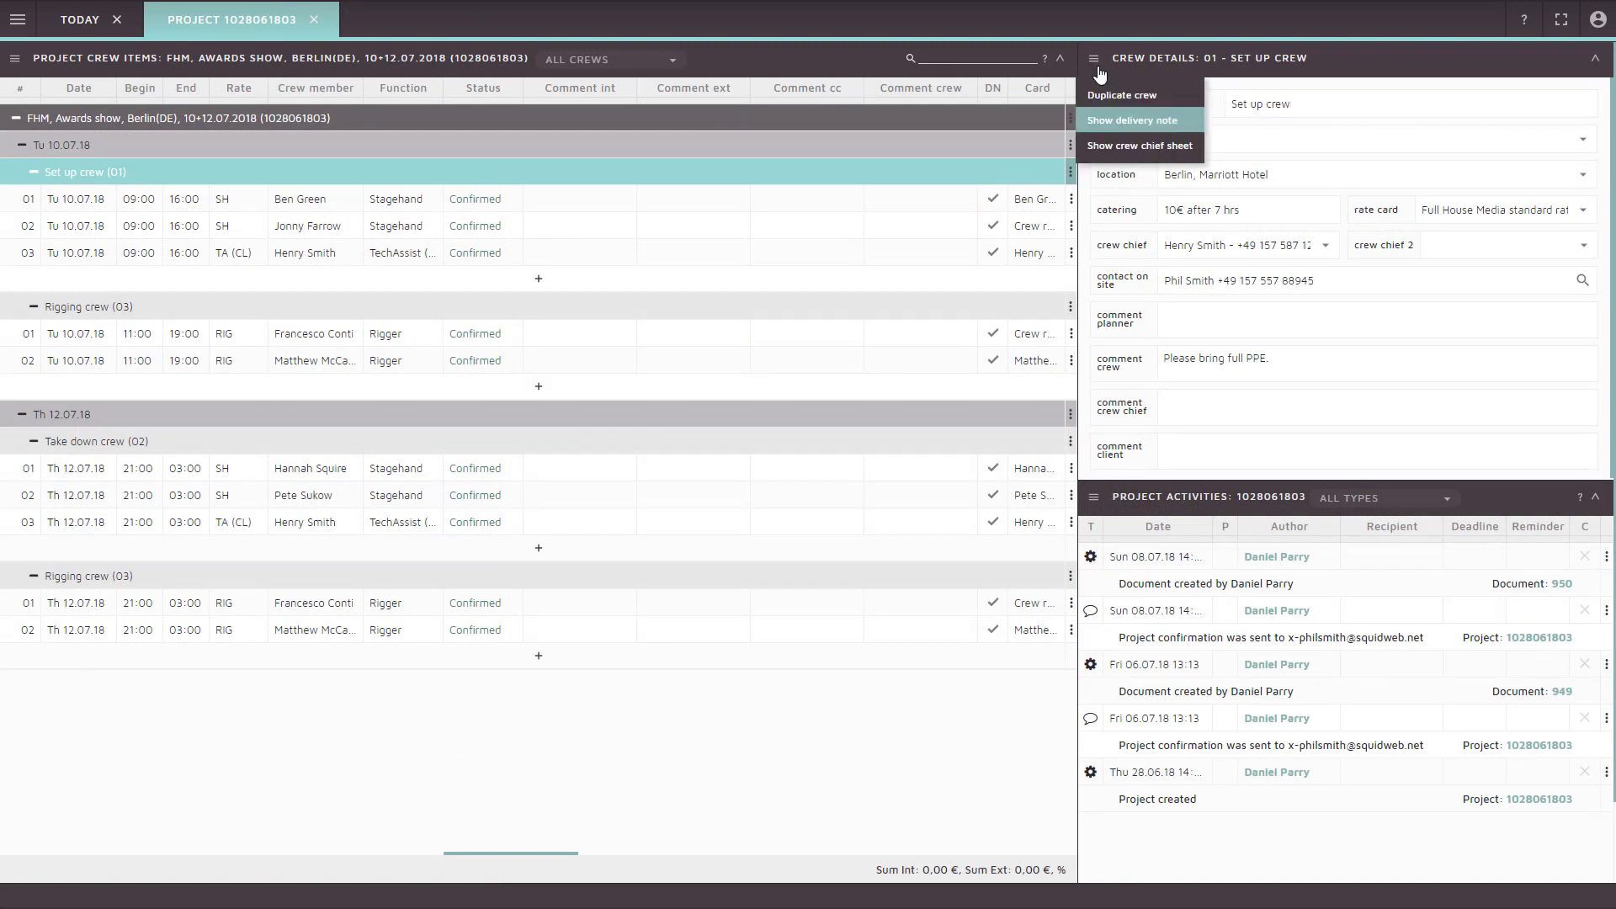
pyautogui.press('Return')
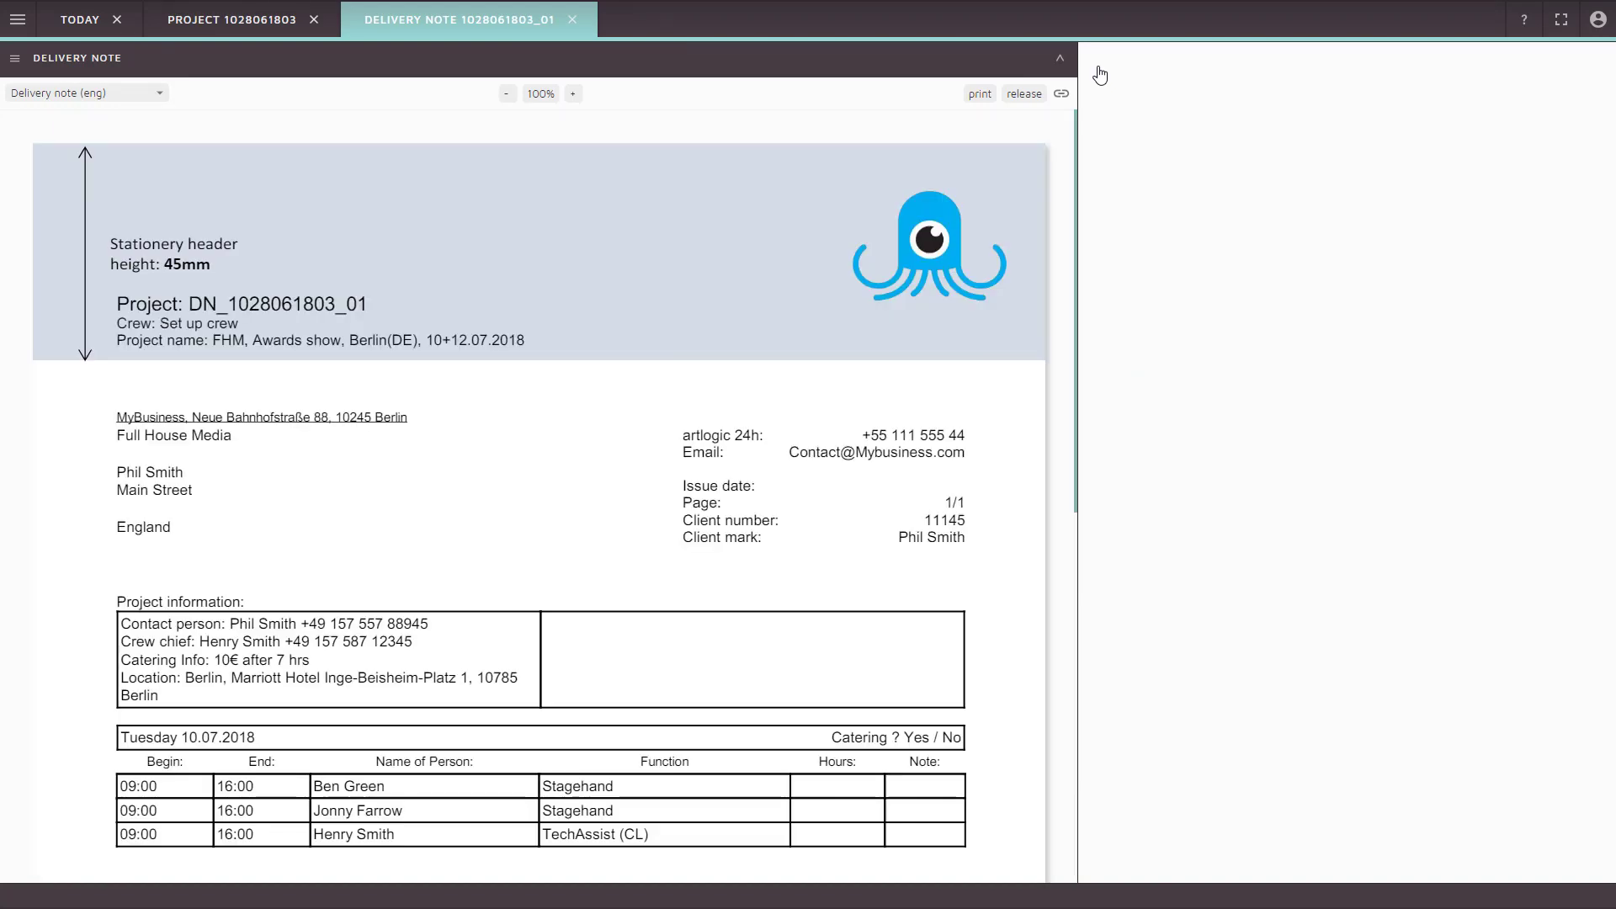
pyautogui.scroll(-3, 997, 256)
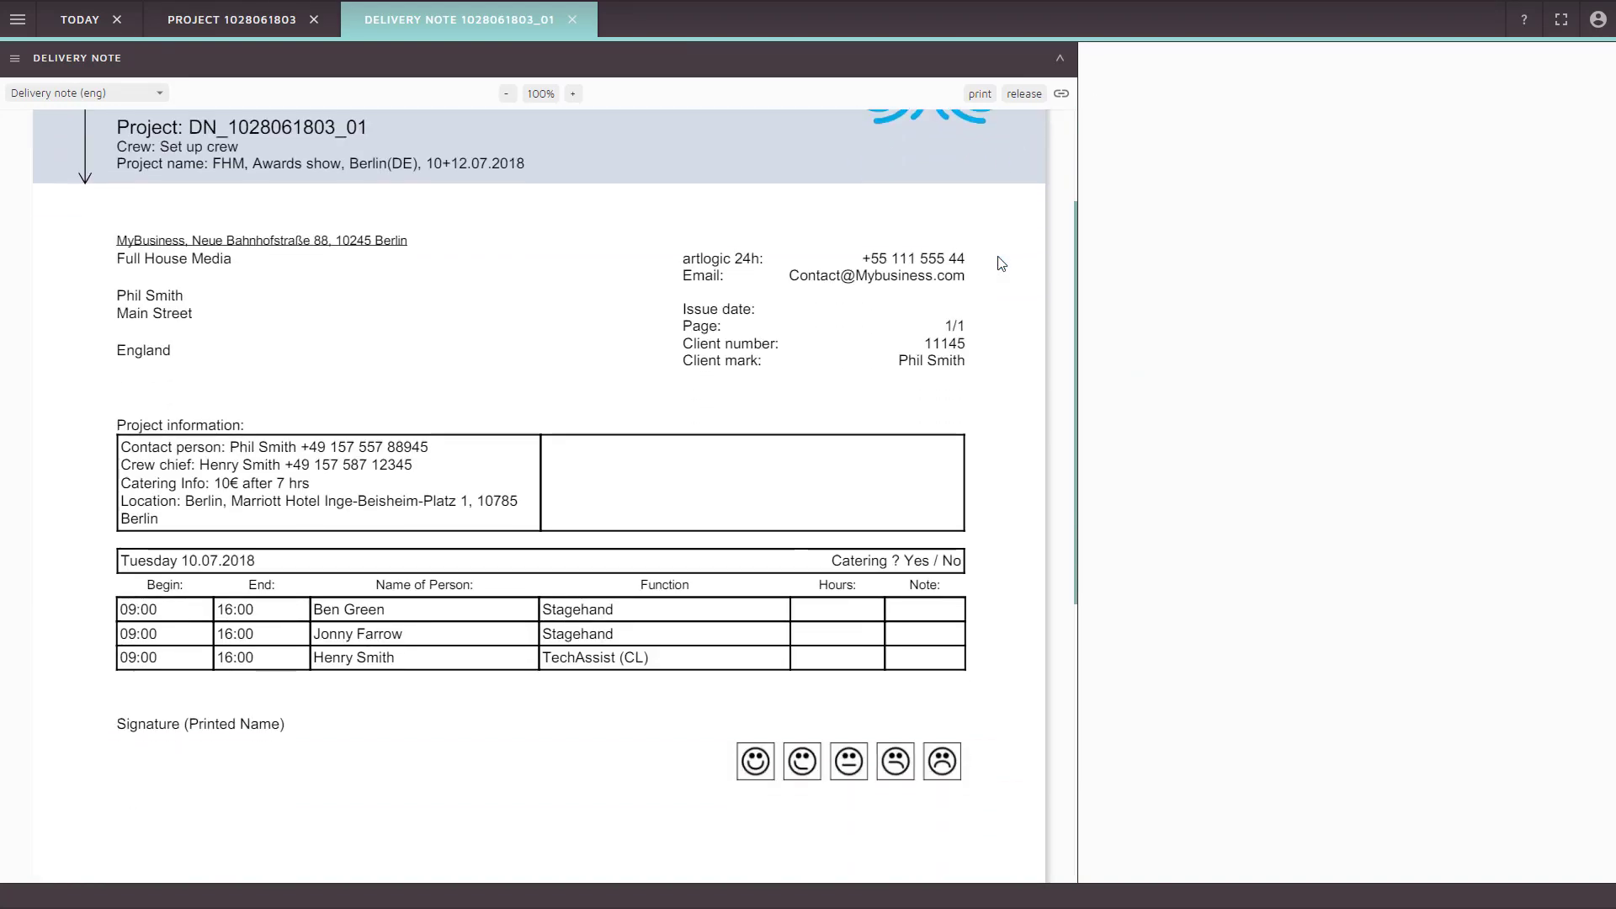
pyautogui.scroll(3, 1000, 263)
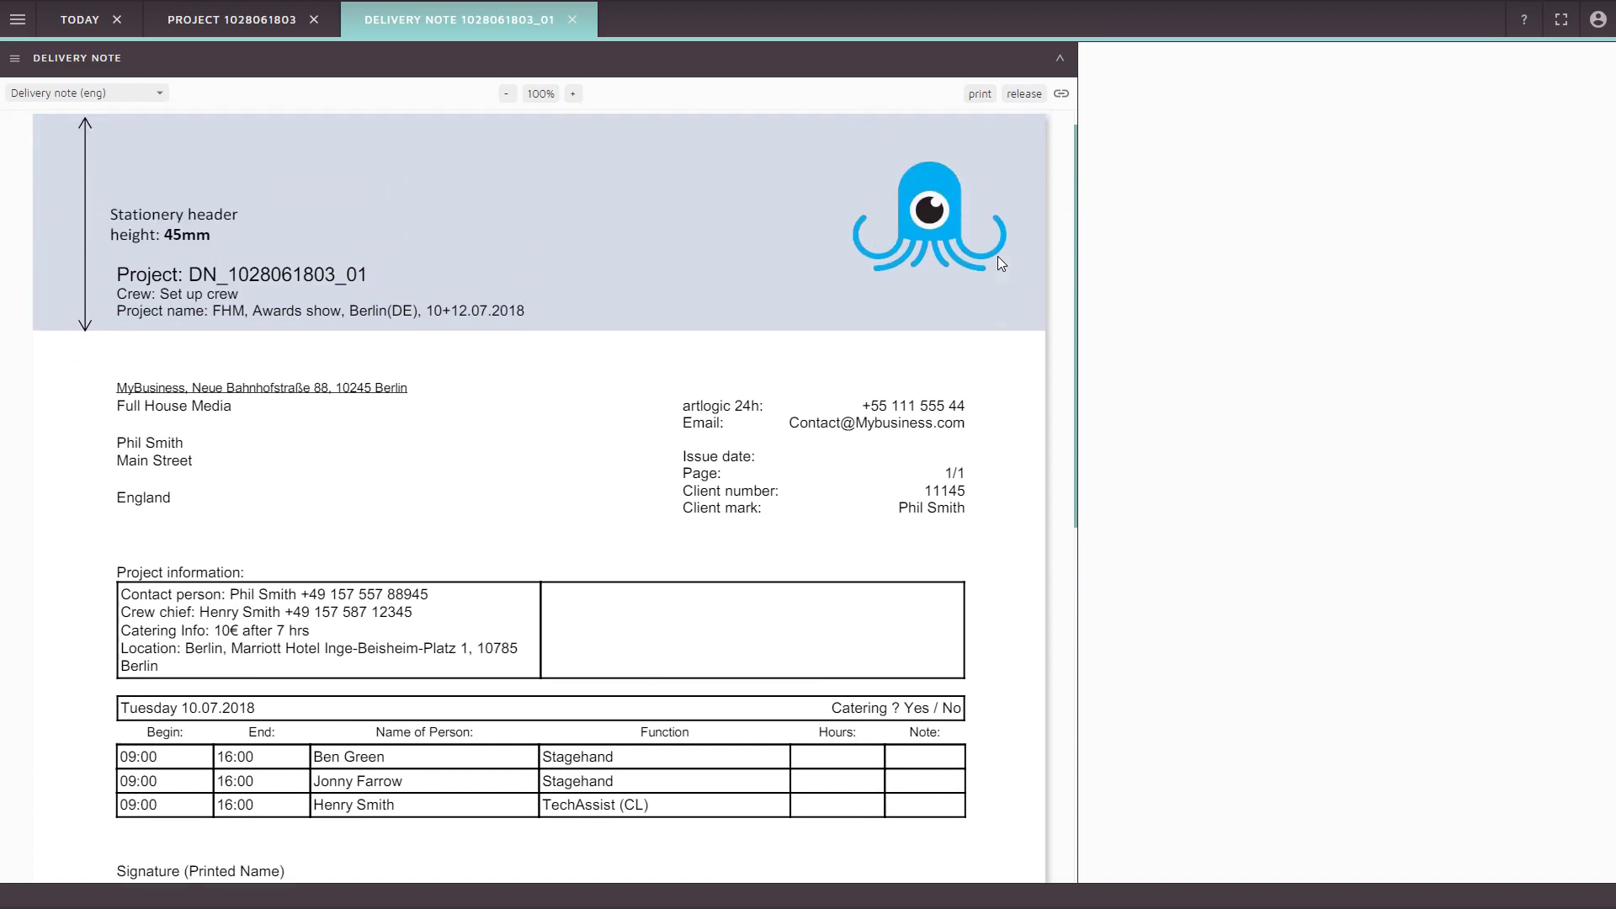